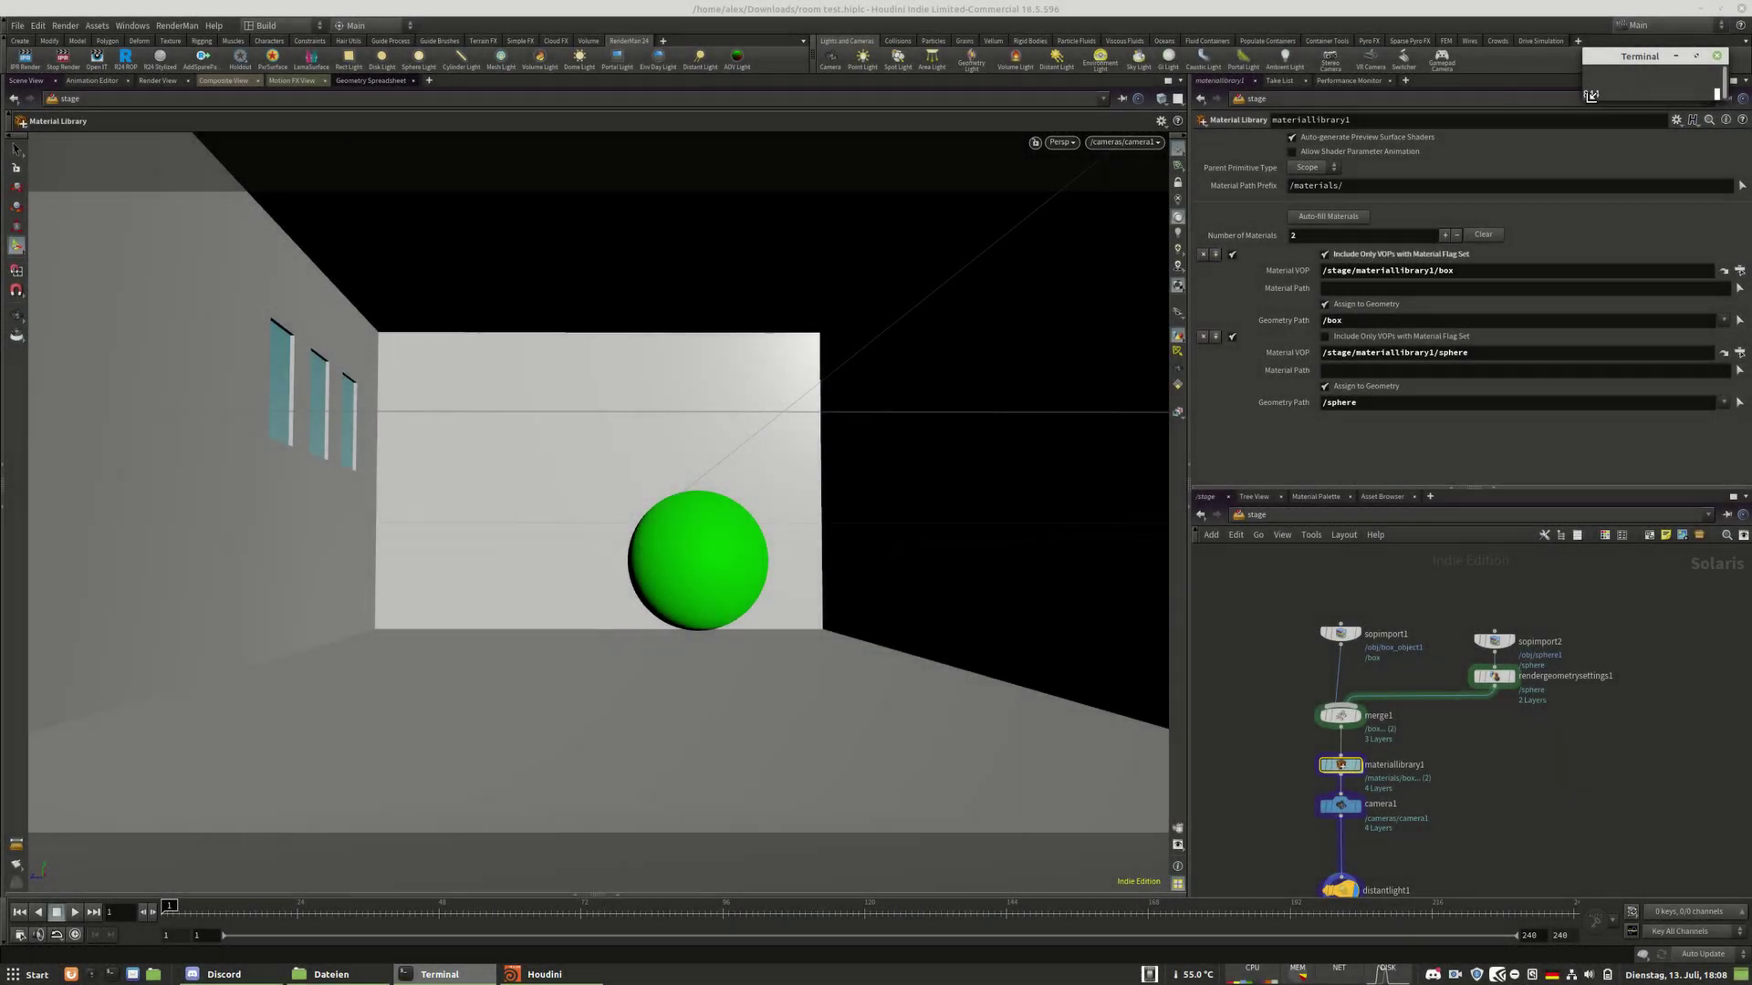
{"action": "mouse_move", "coordinate": [1590, 95]}
{"action": "left_mouse_down"}
{"action": "mouse_move", "coordinate": [1655, 93]}
{"action": "mouse_move", "coordinate": [1603, 98]}
{"action": "mouse_move", "coordinate": [1591, 77]}
{"action": "left_mouse_up"}
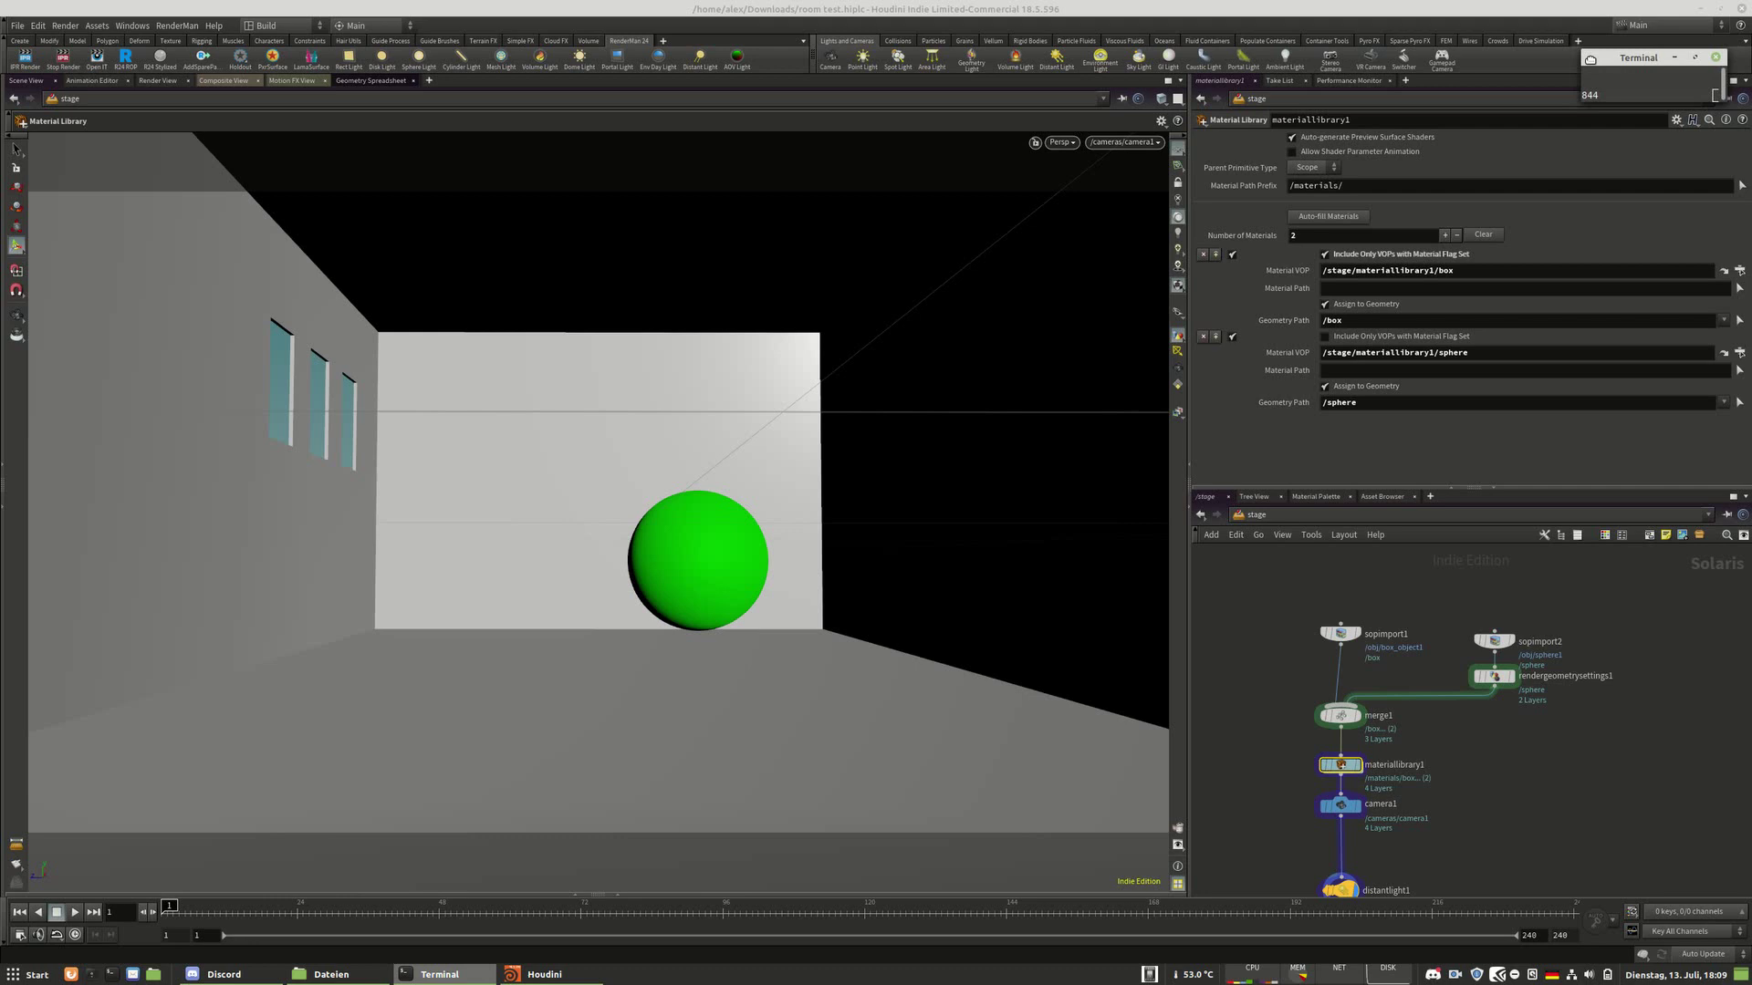
{"action": "left_click_drag", "start_coordinate": [1601, 58], "coordinate": [1600, 63]}
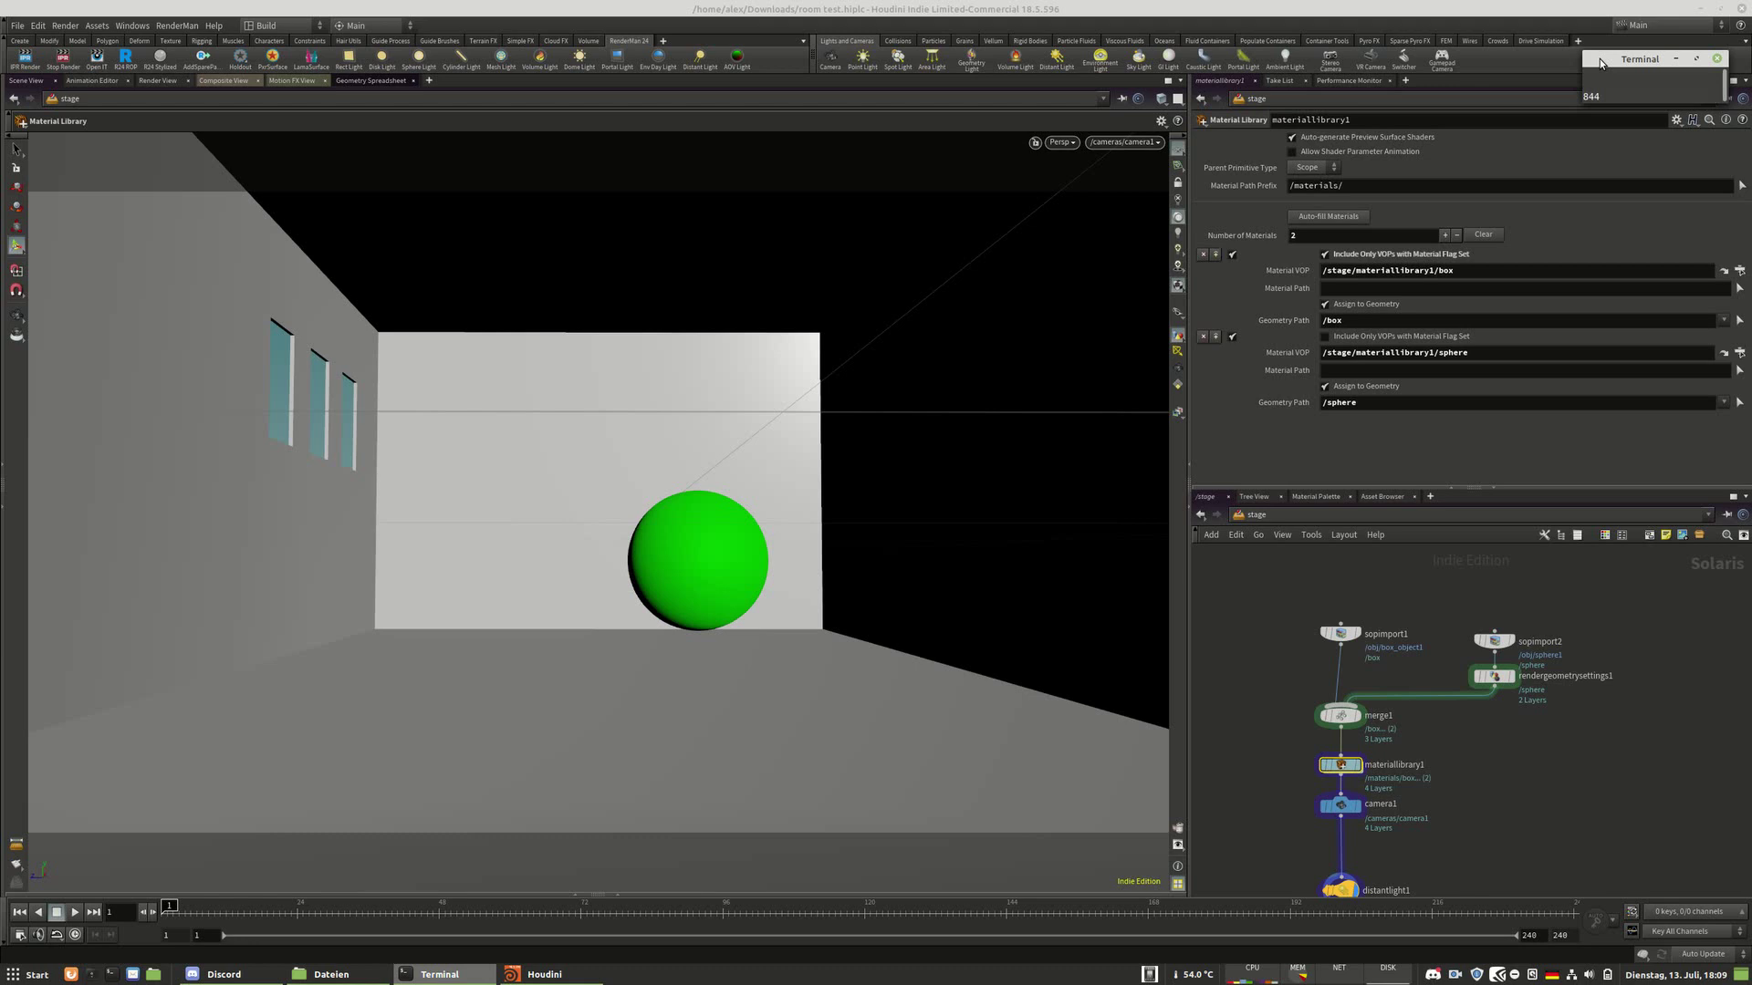
Move sopimport1 and sopimport2 up to the same height and nudge rendergeometrysettings1 into line below sopimport2
{"action": "left_click_drag", "start_coordinate": [1501, 646], "coordinate": [1501, 638]}
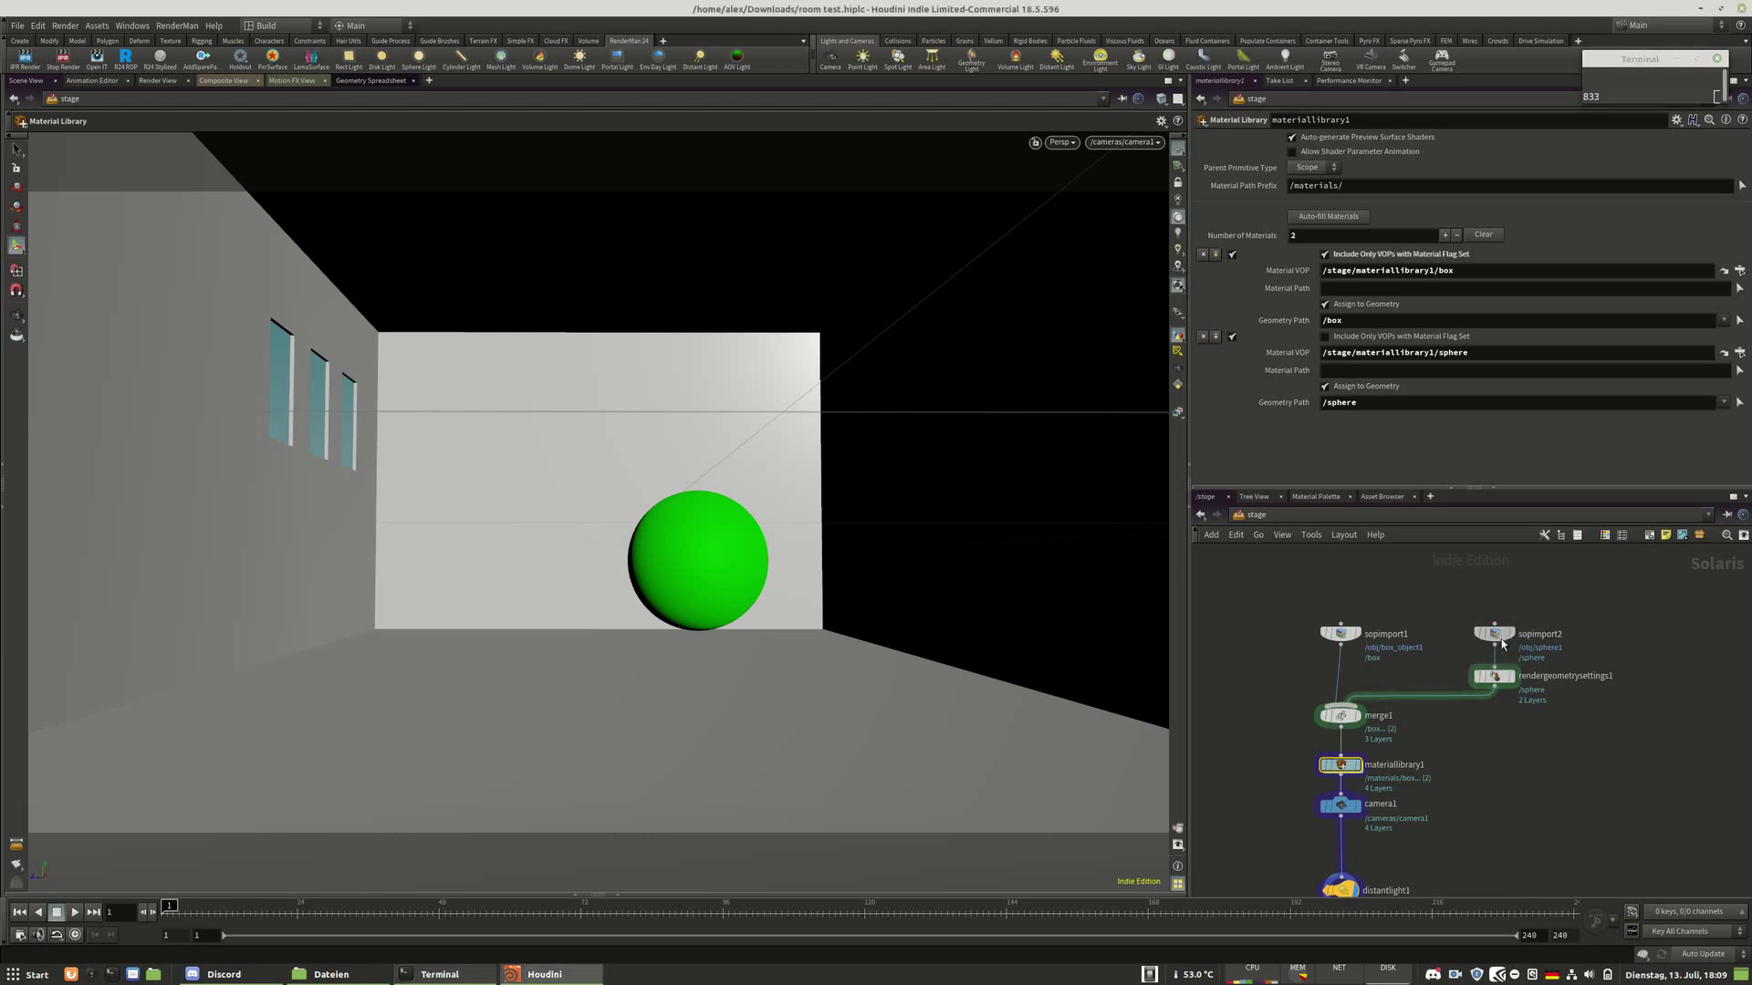
{"action": "left_click_drag", "start_coordinate": [1331, 642], "coordinate": [1331, 609]}
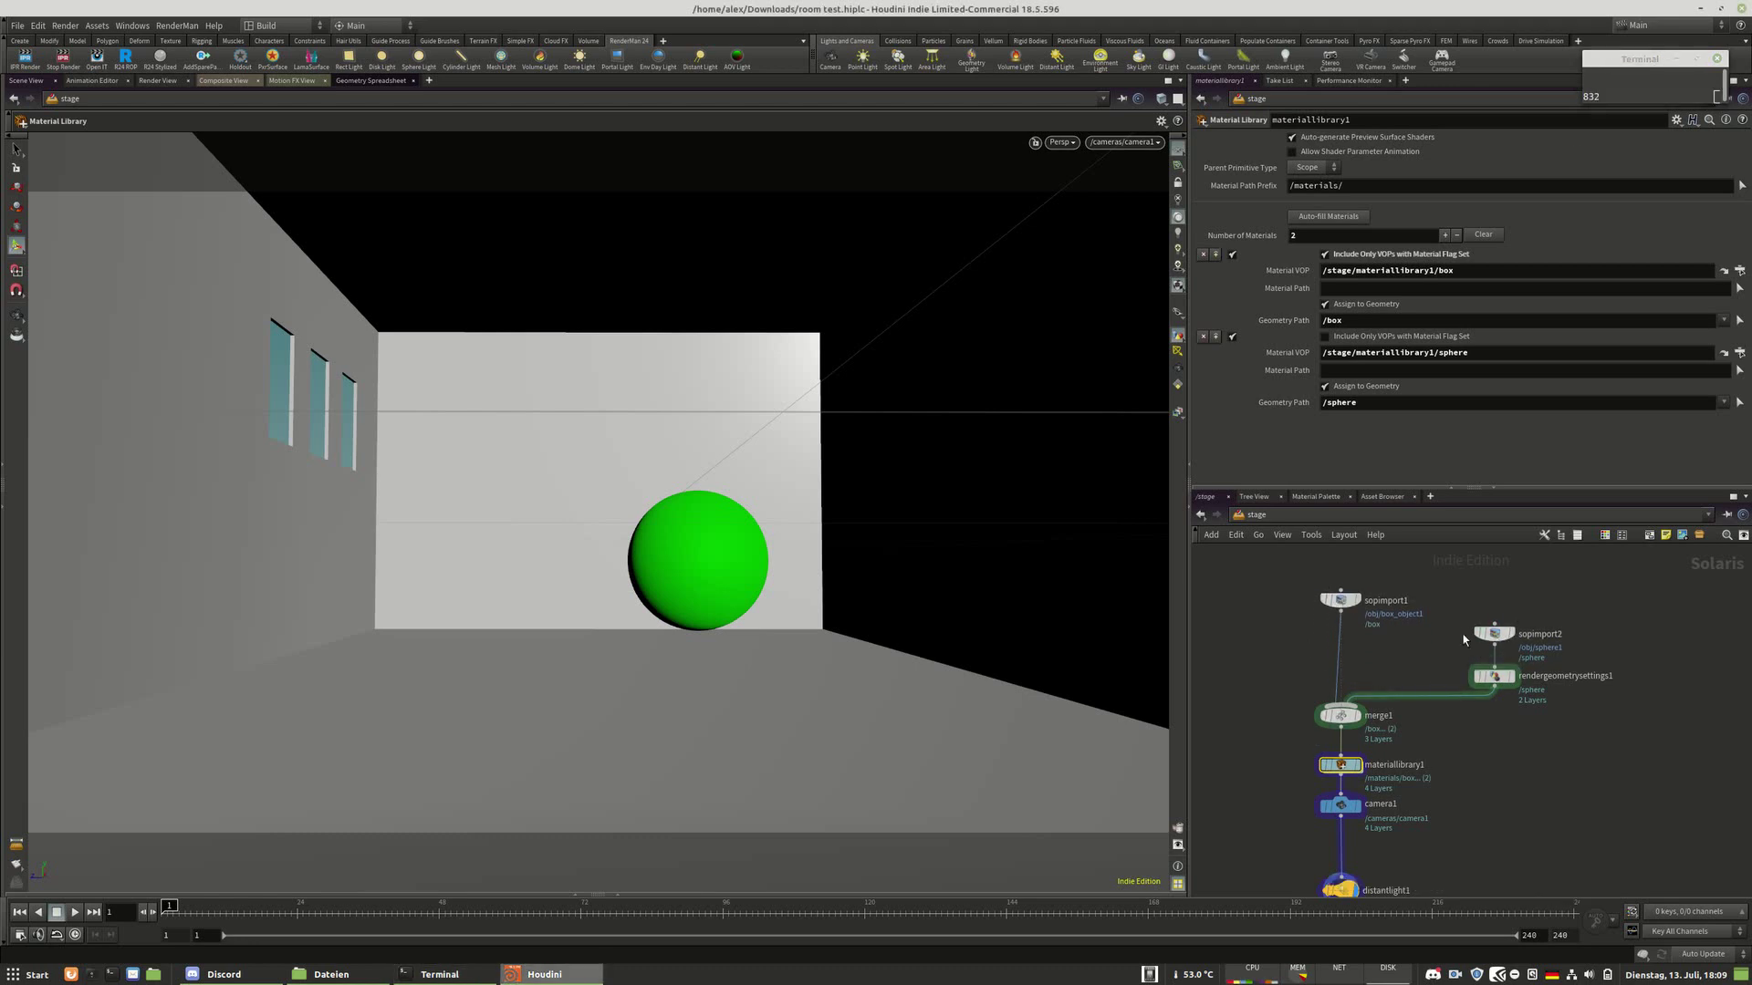
{"action": "left_click_drag", "start_coordinate": [1494, 643], "coordinate": [1494, 609]}
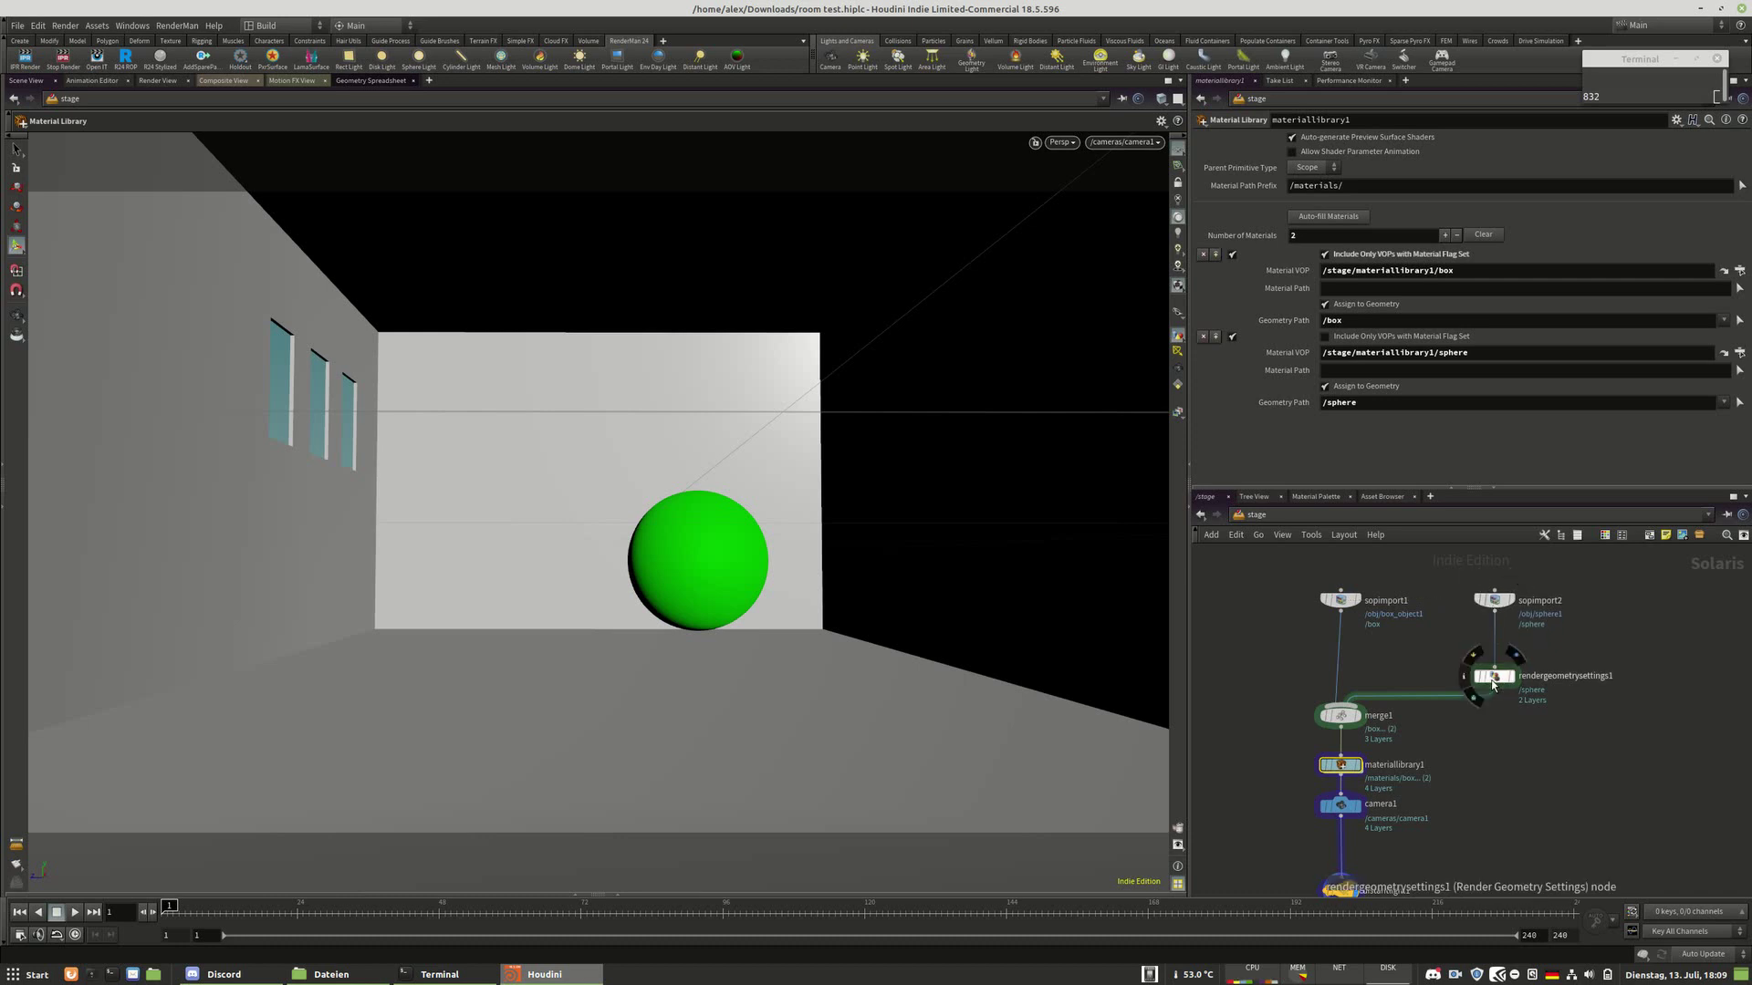
{"action": "mouse_move", "coordinate": [1495, 677]}
{"action": "left_mouse_down"}
{"action": "mouse_move", "coordinate": [1493, 650]}
{"action": "mouse_move", "coordinate": [1480, 663]}
{"action": "left_mouse_up"}
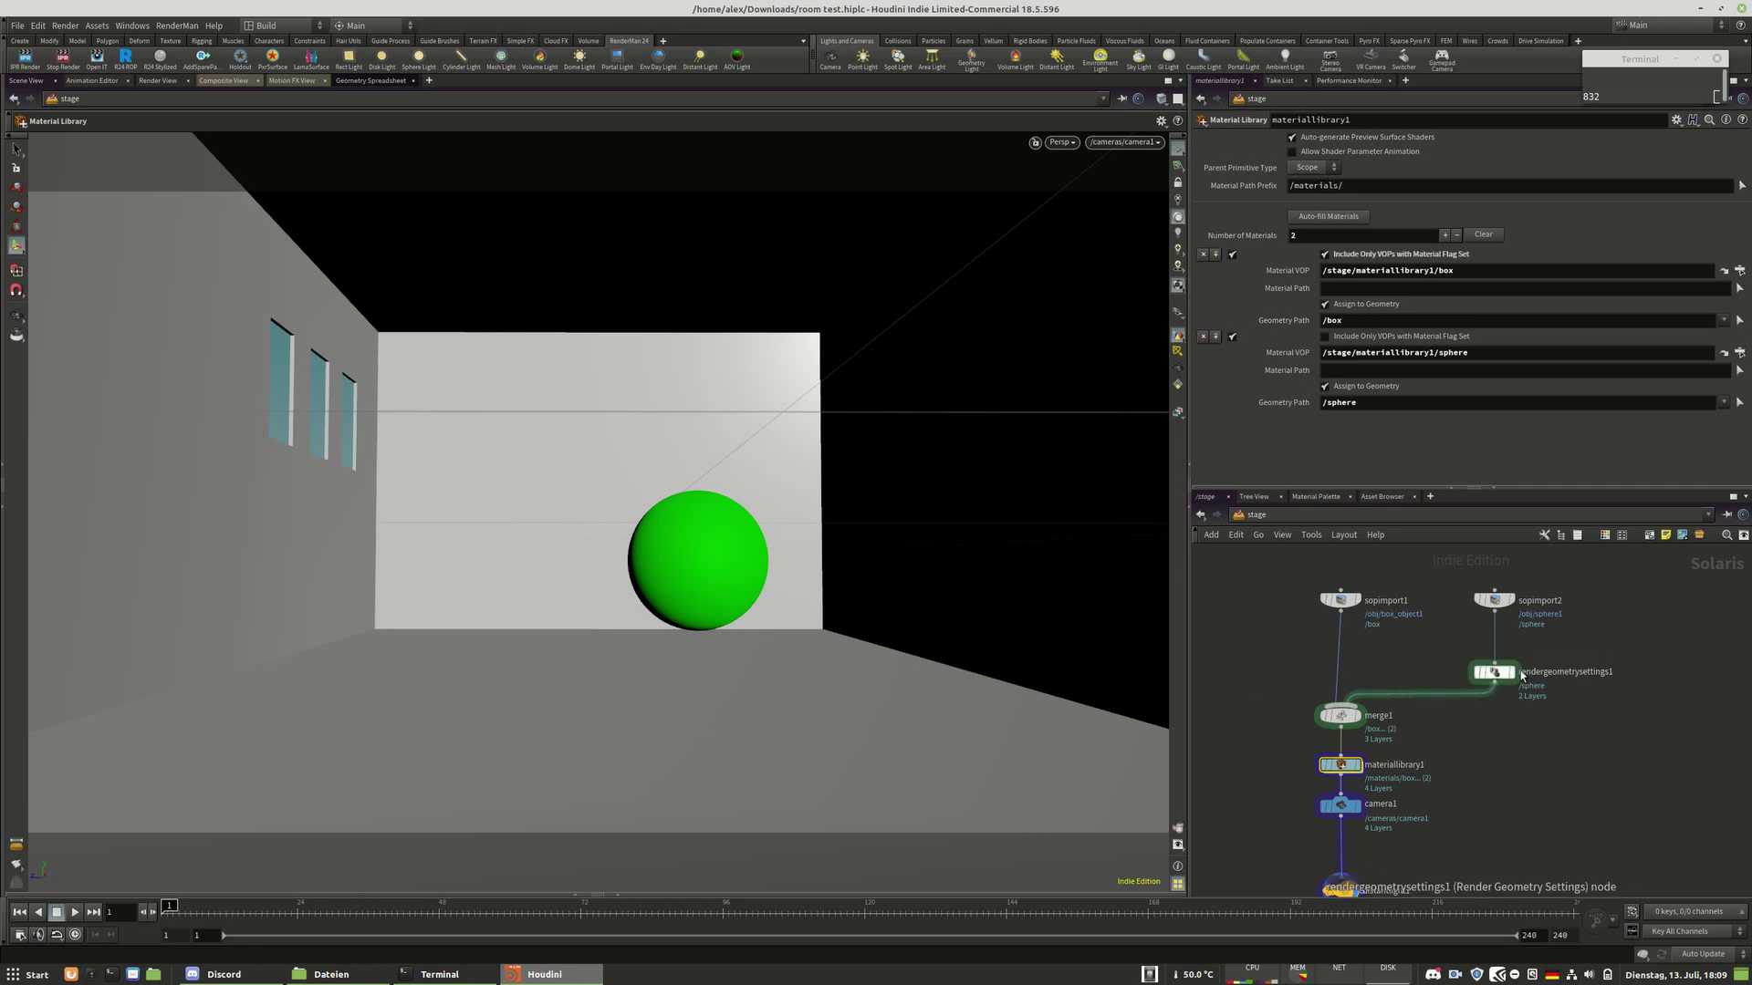
Move merge1 and rendergeometrysettings1 up together, closer to the two import nodes
{"action": "middle_click_drag", "start_coordinate": [1541, 714], "coordinate": [1560, 771]}
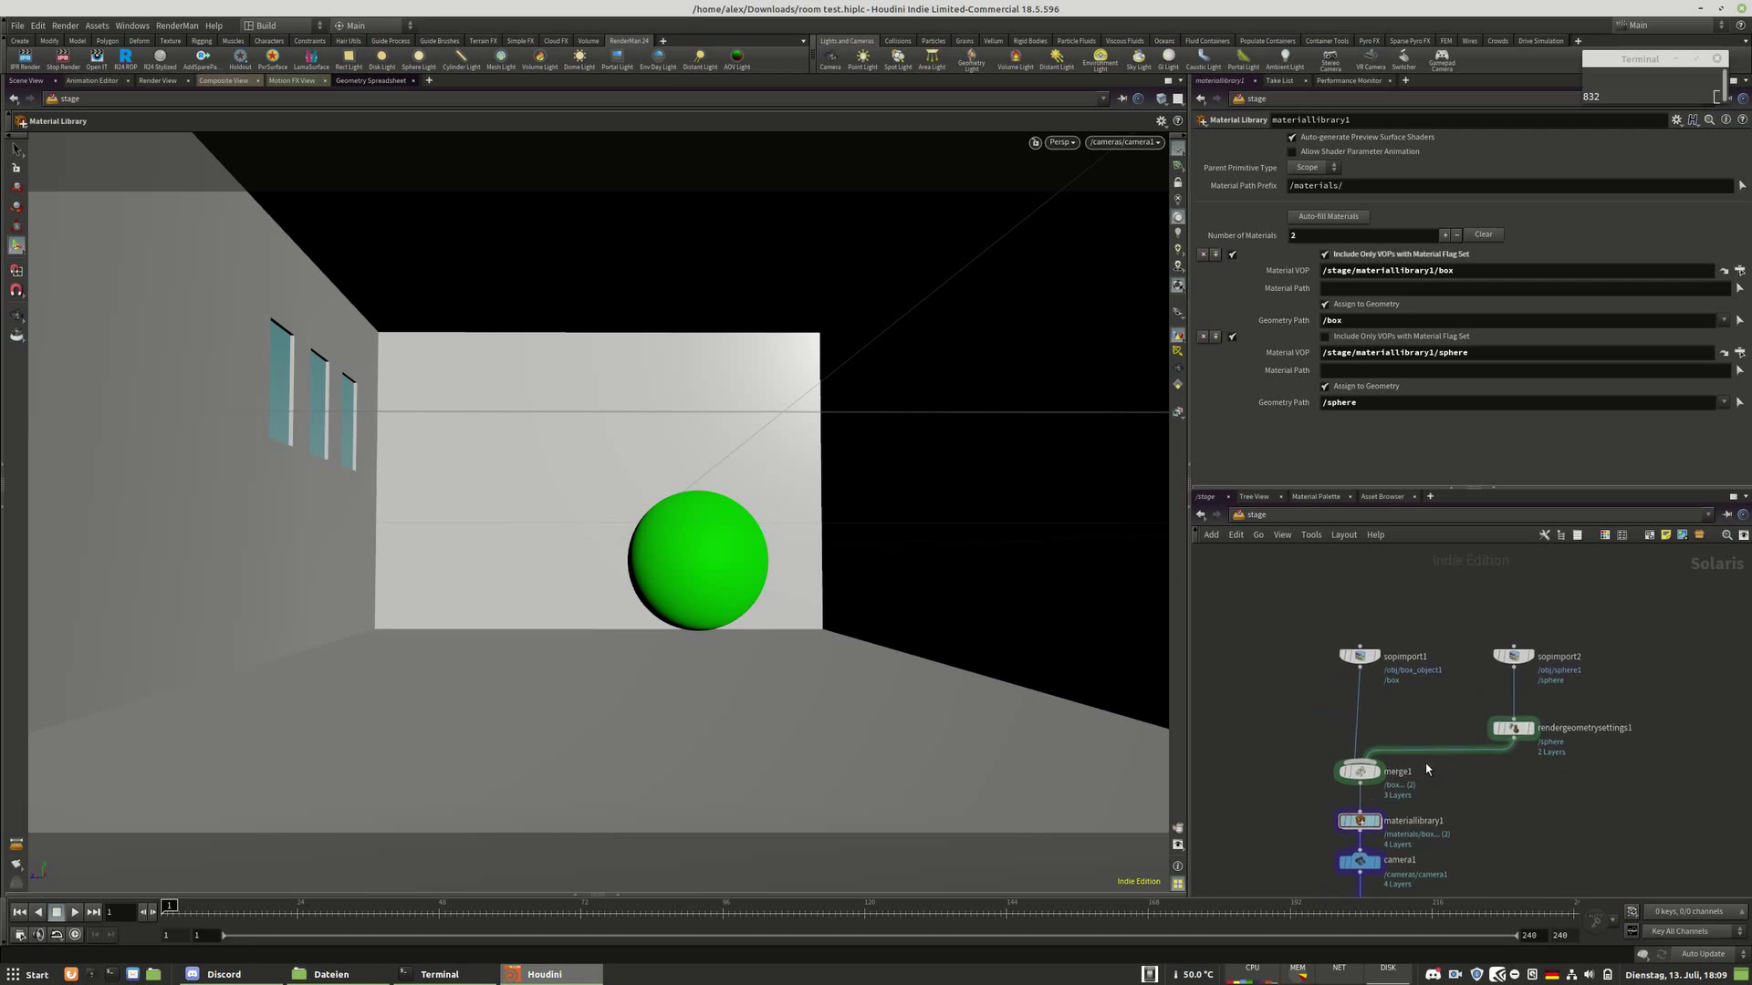
{"action": "left_click_drag", "start_coordinate": [1299, 694], "coordinate": [1623, 801]}
{"action": "left_click_drag", "start_coordinate": [1360, 771], "coordinate": [1359, 744]}
{"action": "left_click_drag", "start_coordinate": [1513, 703], "coordinate": [1512, 708]}
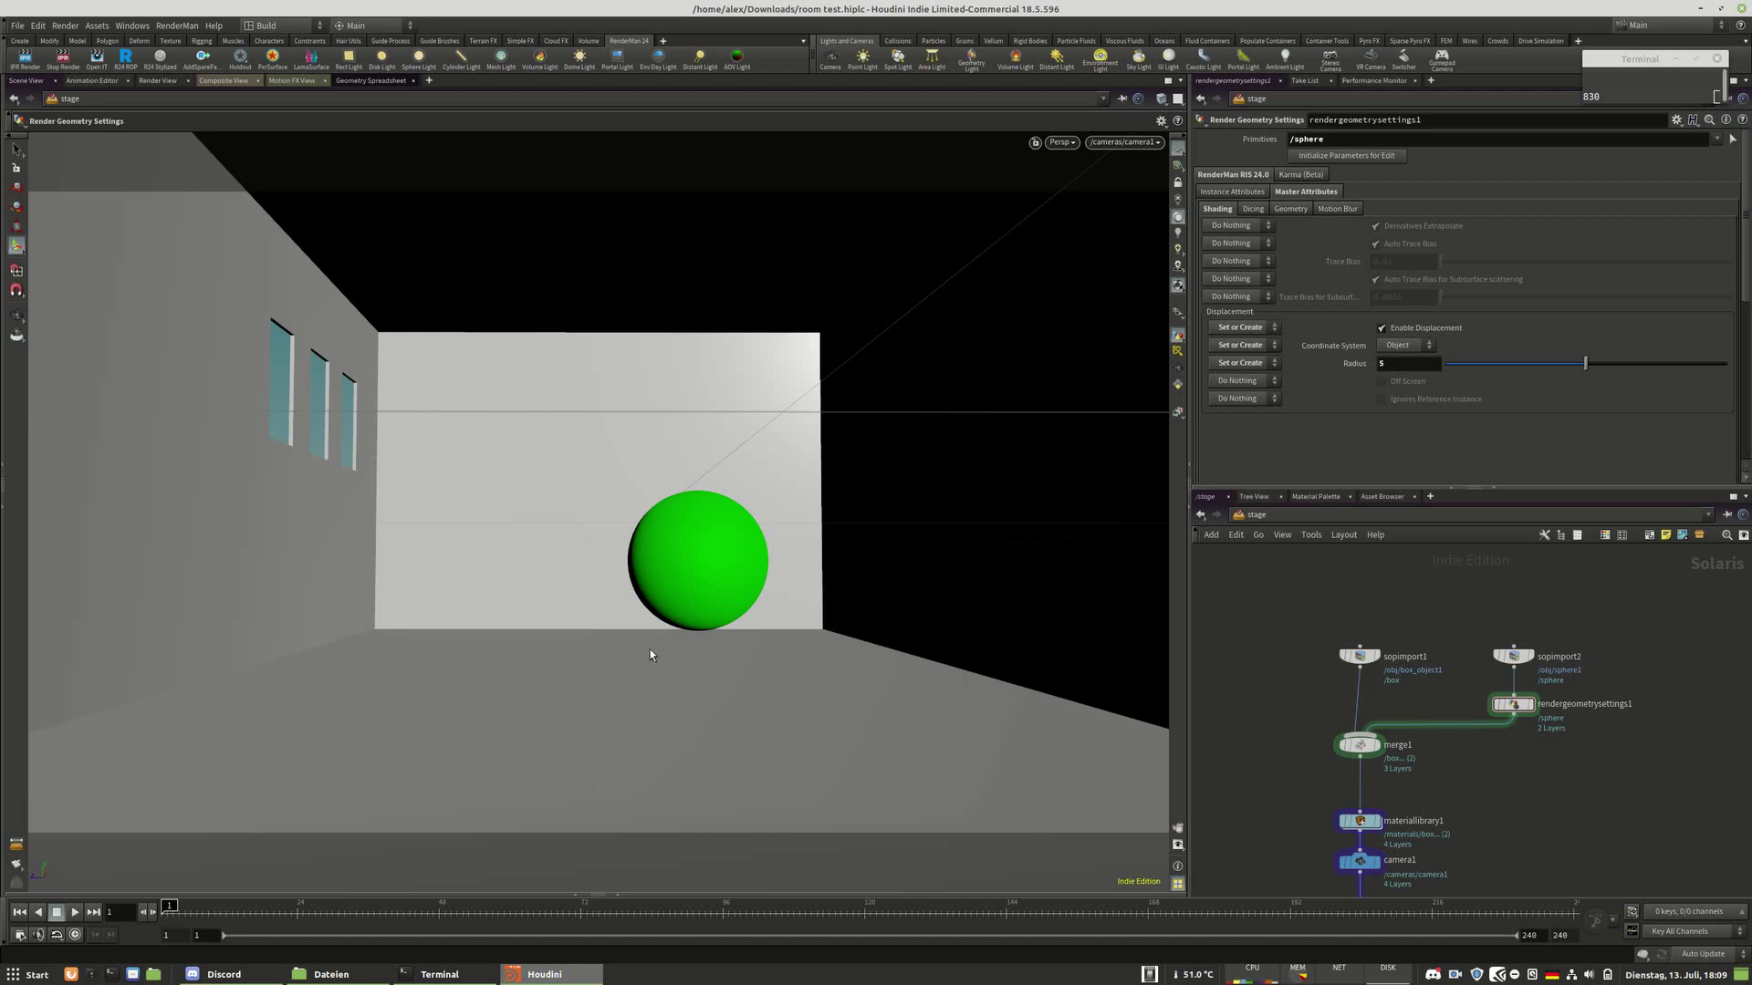
Space materiallibrary1 and distantlight1 evenly in the chain below merge1, and show the distant light's base properties
{"action": "middle_click_drag", "start_coordinate": [1495, 796], "coordinate": [1506, 738]}
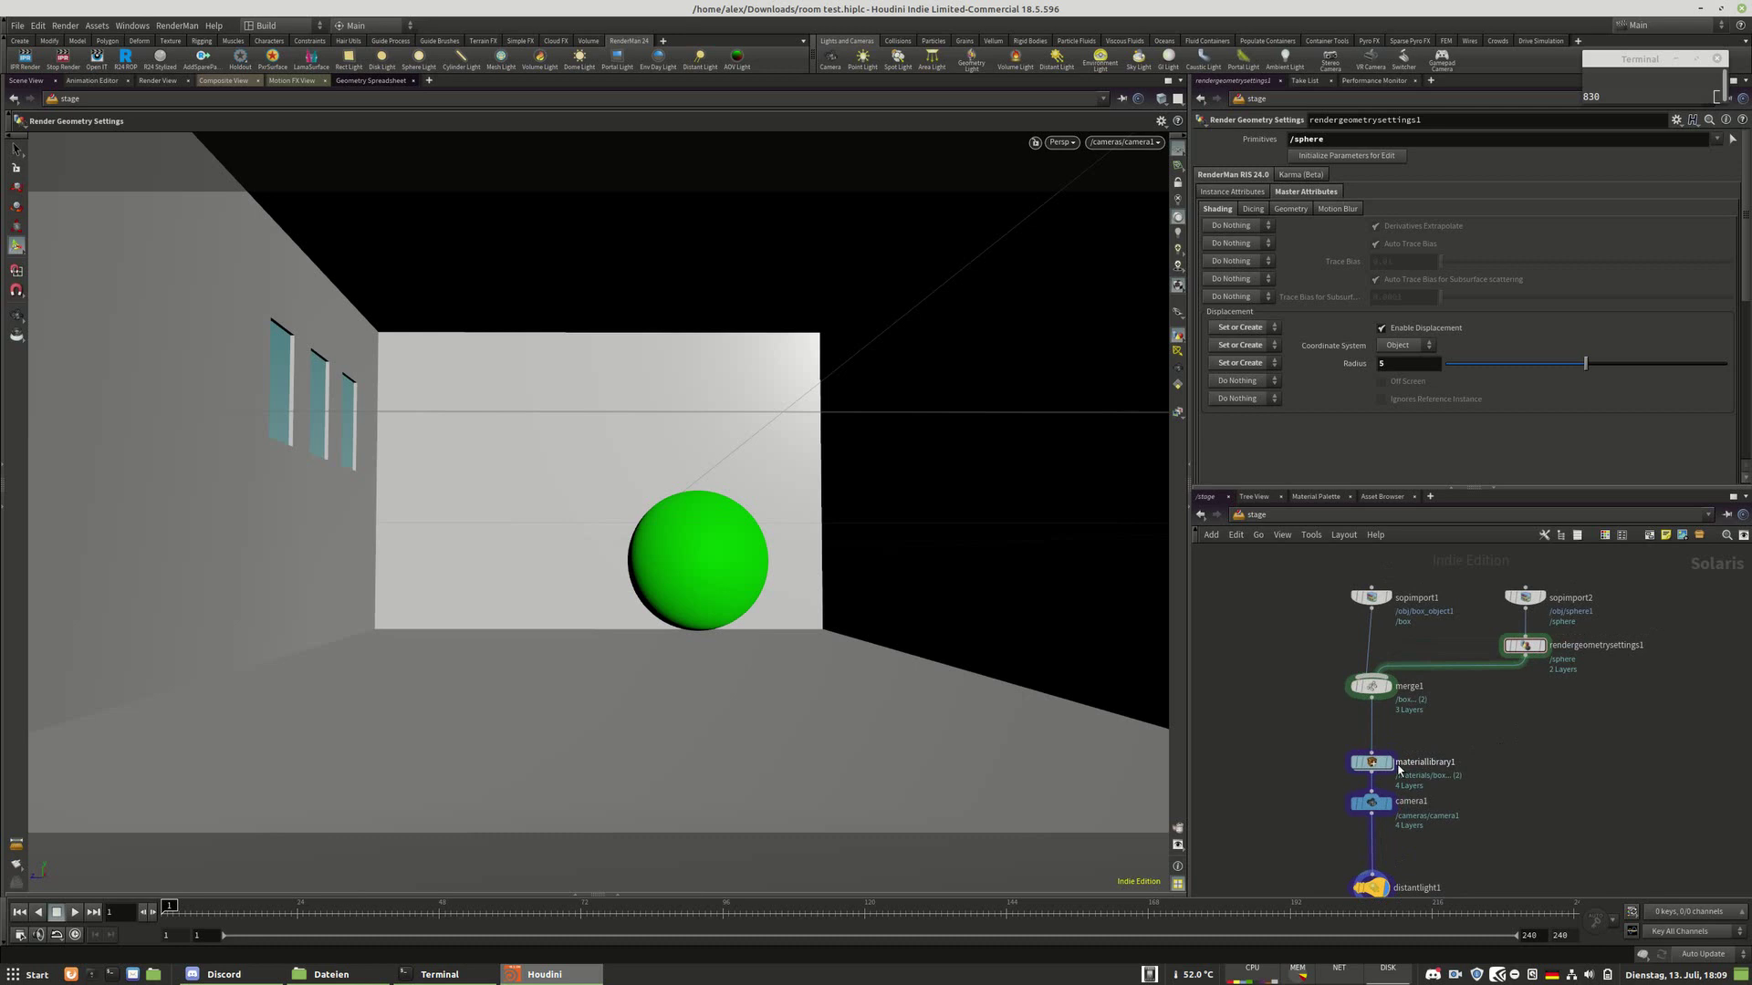
{"action": "left_click_drag", "start_coordinate": [1385, 767], "coordinate": [1385, 743]}
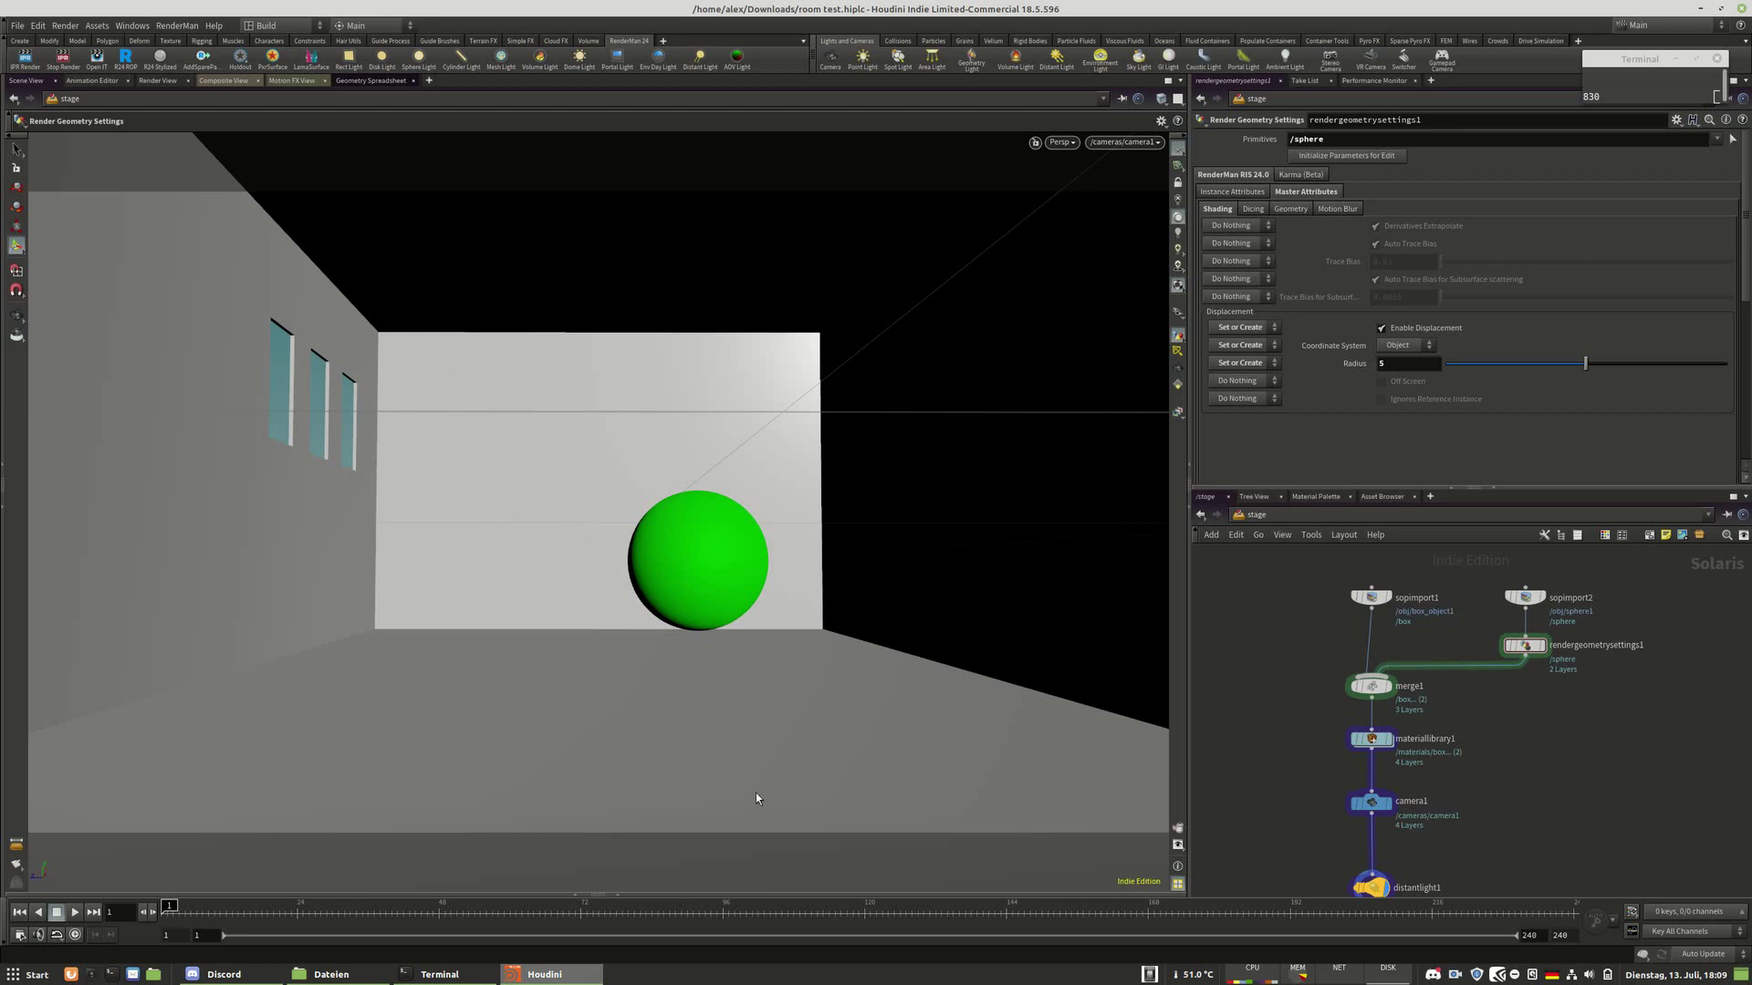
{"action": "middle_click_drag", "start_coordinate": [1461, 852], "coordinate": [1478, 799]}
{"action": "left_click_drag", "start_coordinate": [1389, 837], "coordinate": [1388, 818]}
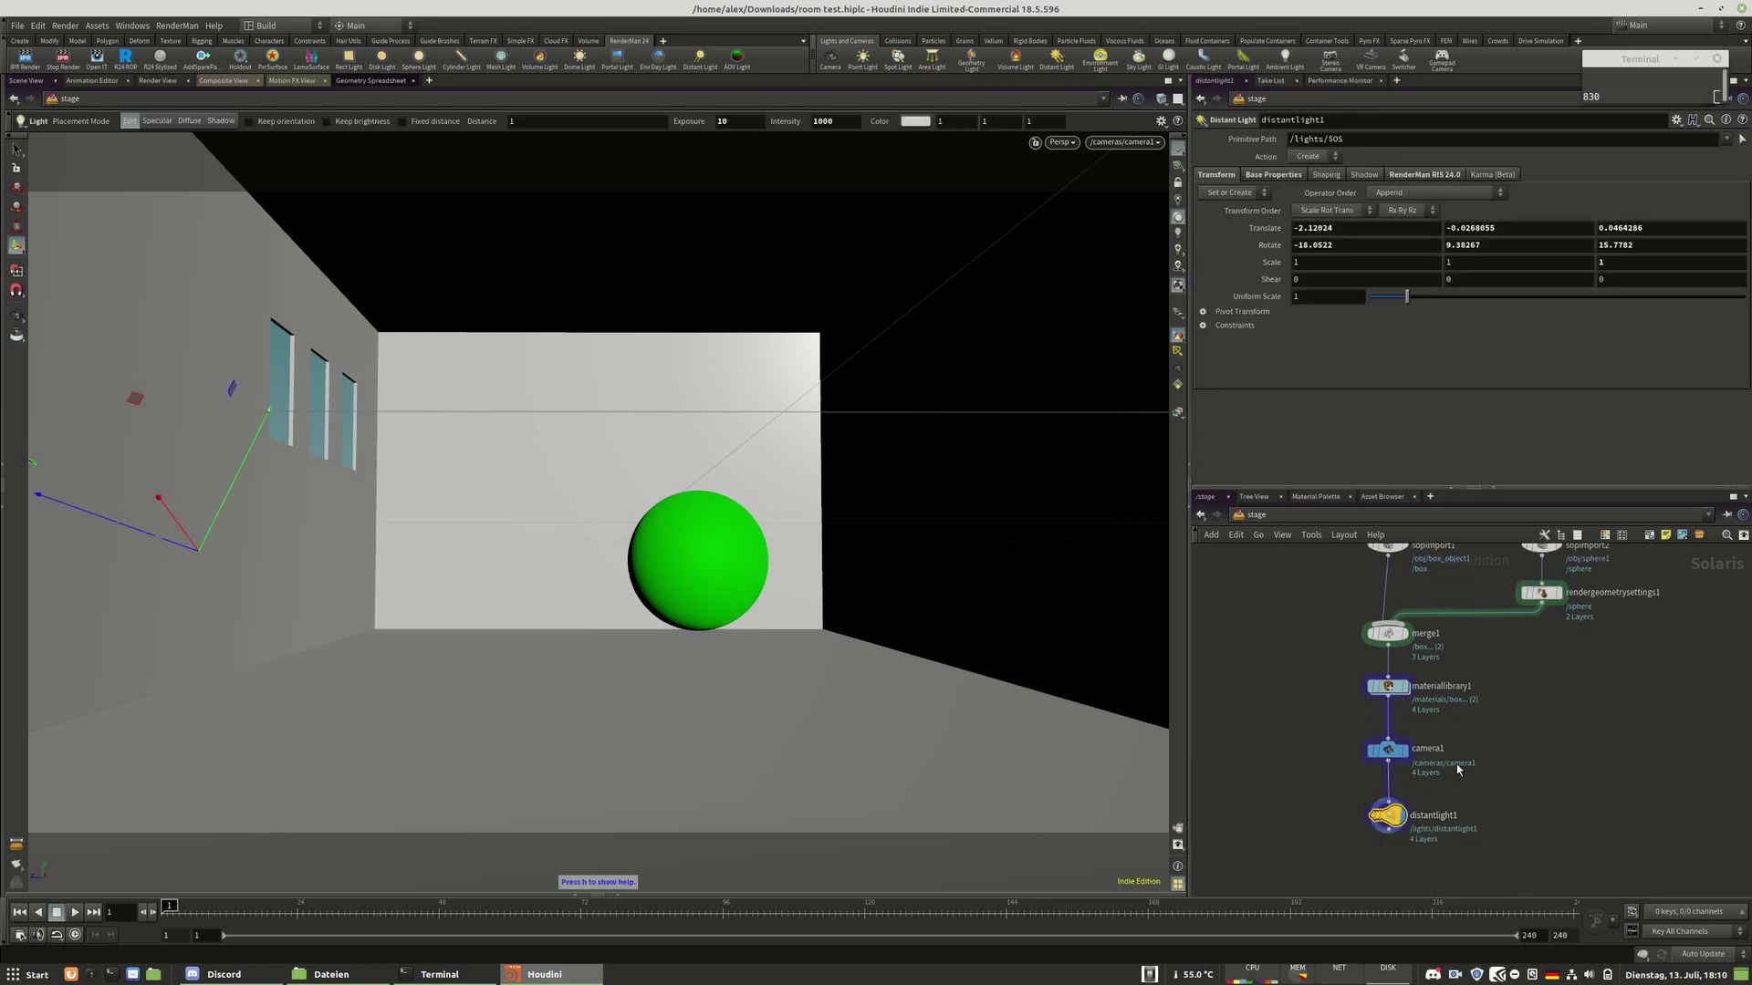
{"action": "left_click", "coordinate": [1287, 174]}
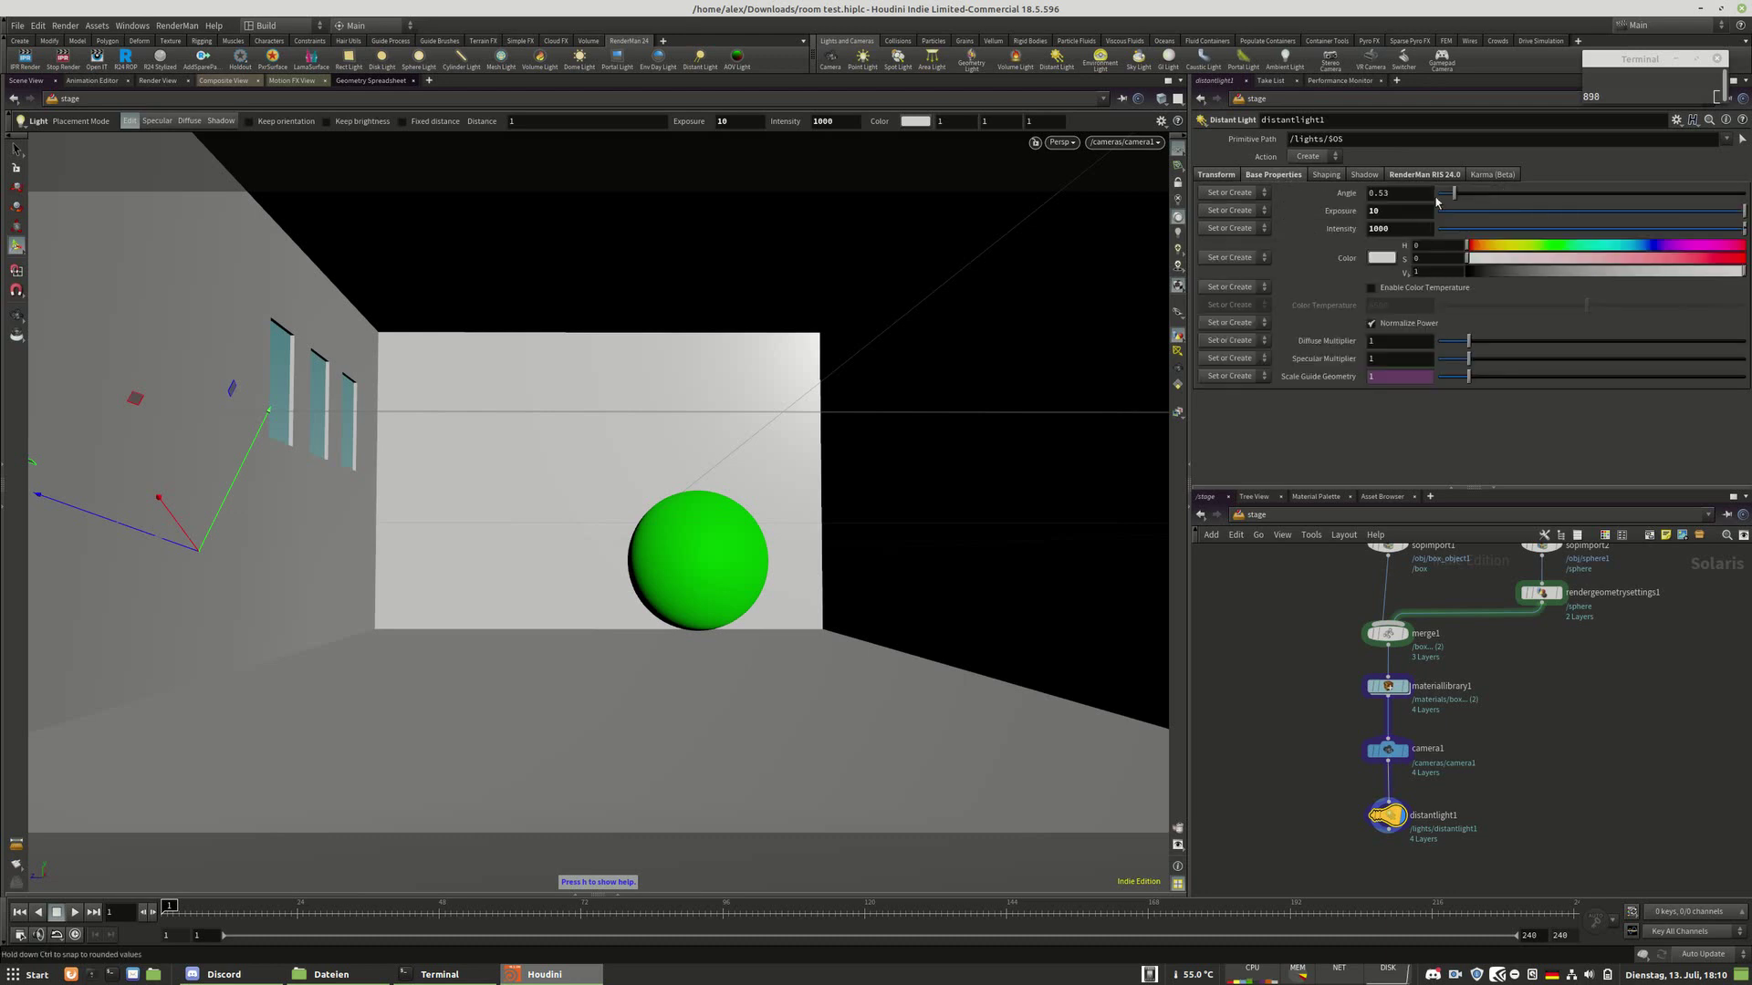
Switch the viewport renderer to RenderMan XPU - GPU 24.0
{"action": "middle_click_drag", "start_coordinate": [1642, 788], "coordinate": [1591, 912]}
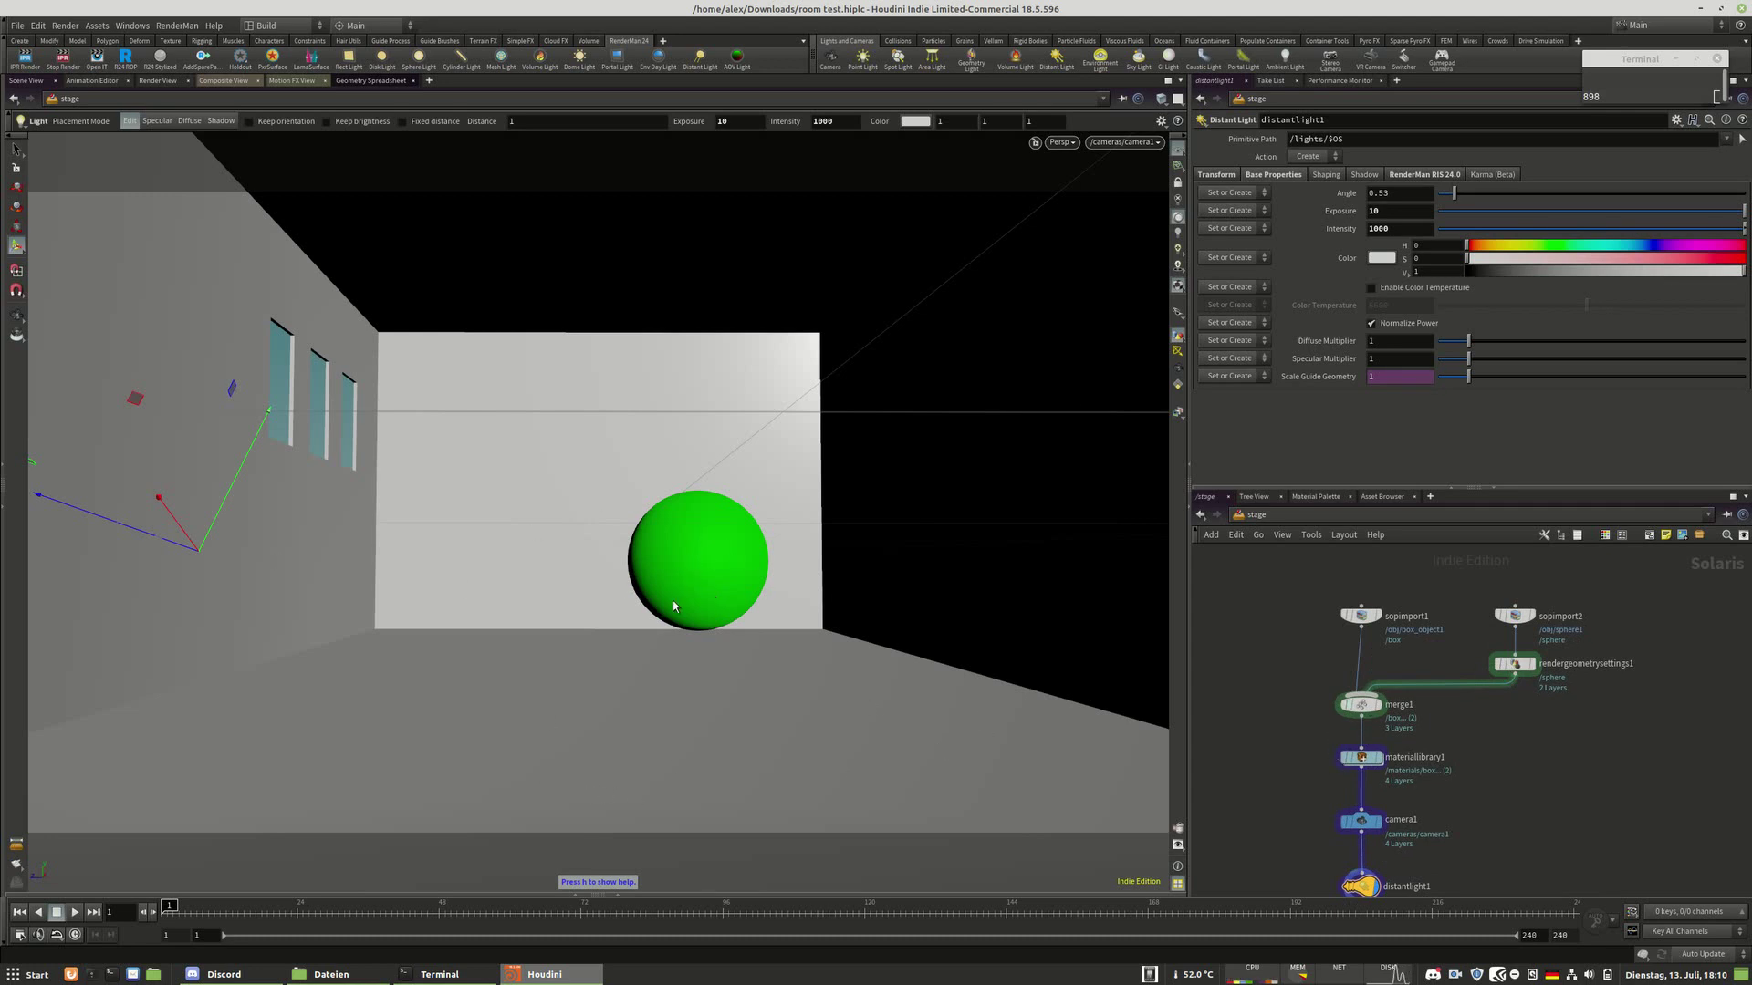
{"action": "middle_click_drag", "start_coordinate": [1546, 702], "coordinate": [1539, 730]}
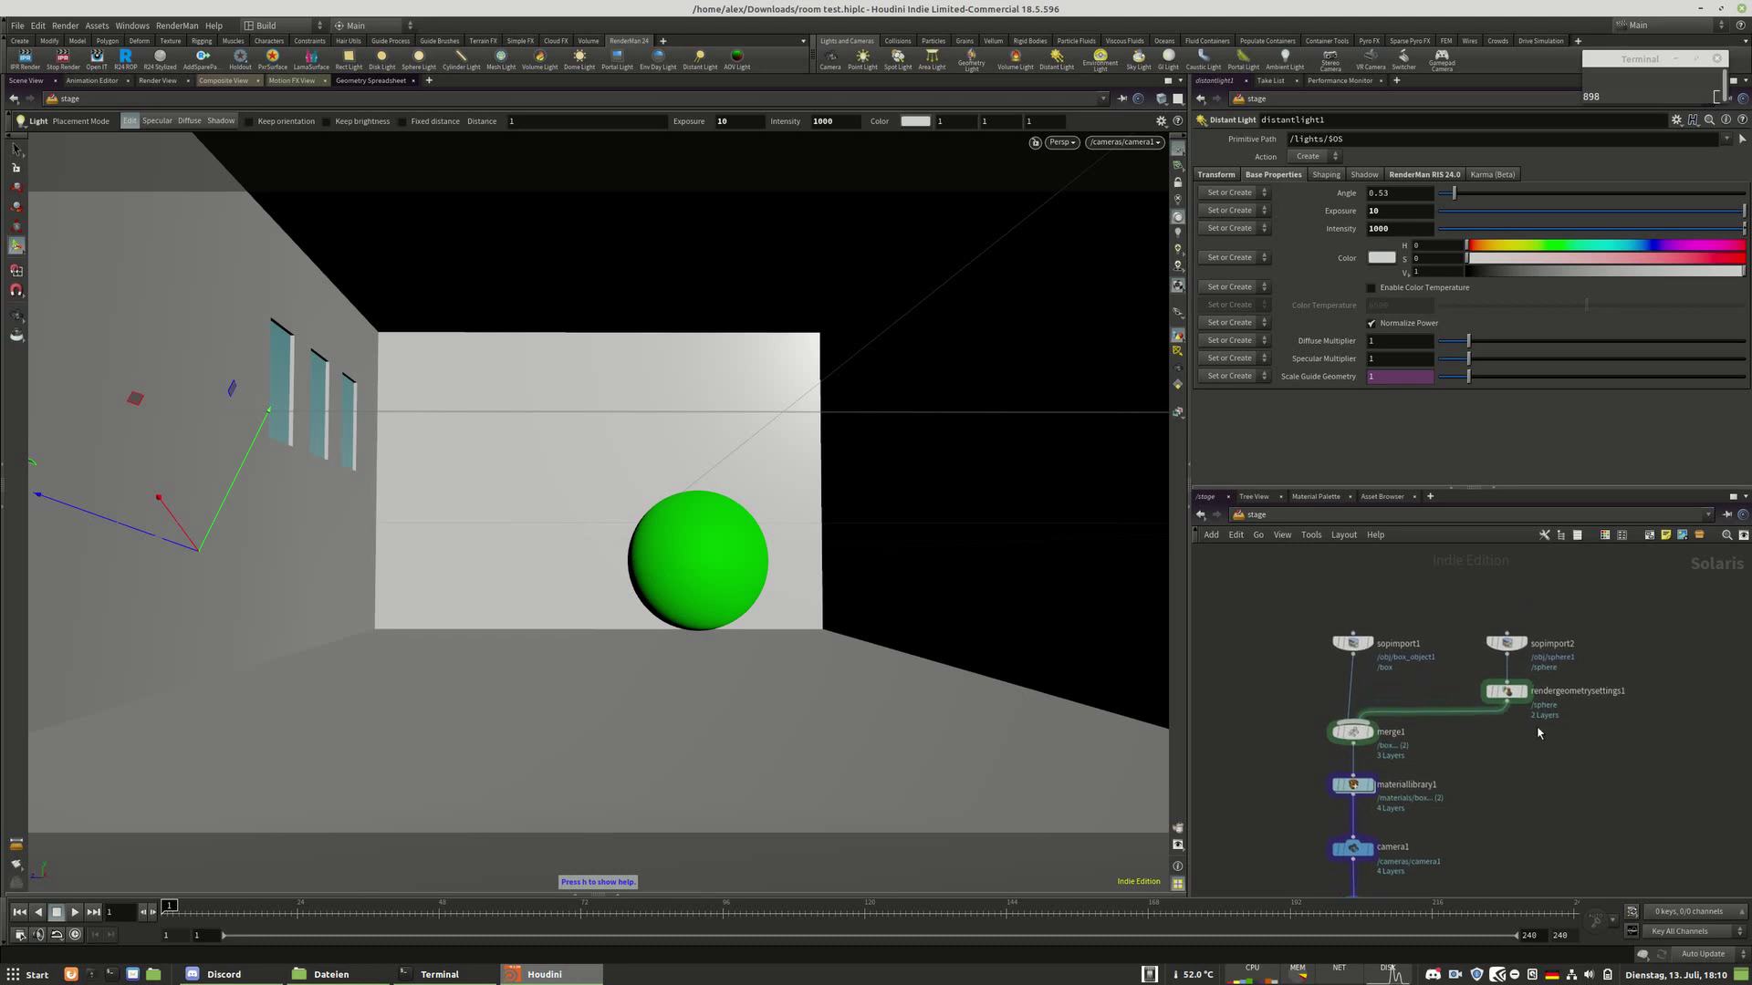
{"action": "left_click", "coordinate": [1060, 143]}
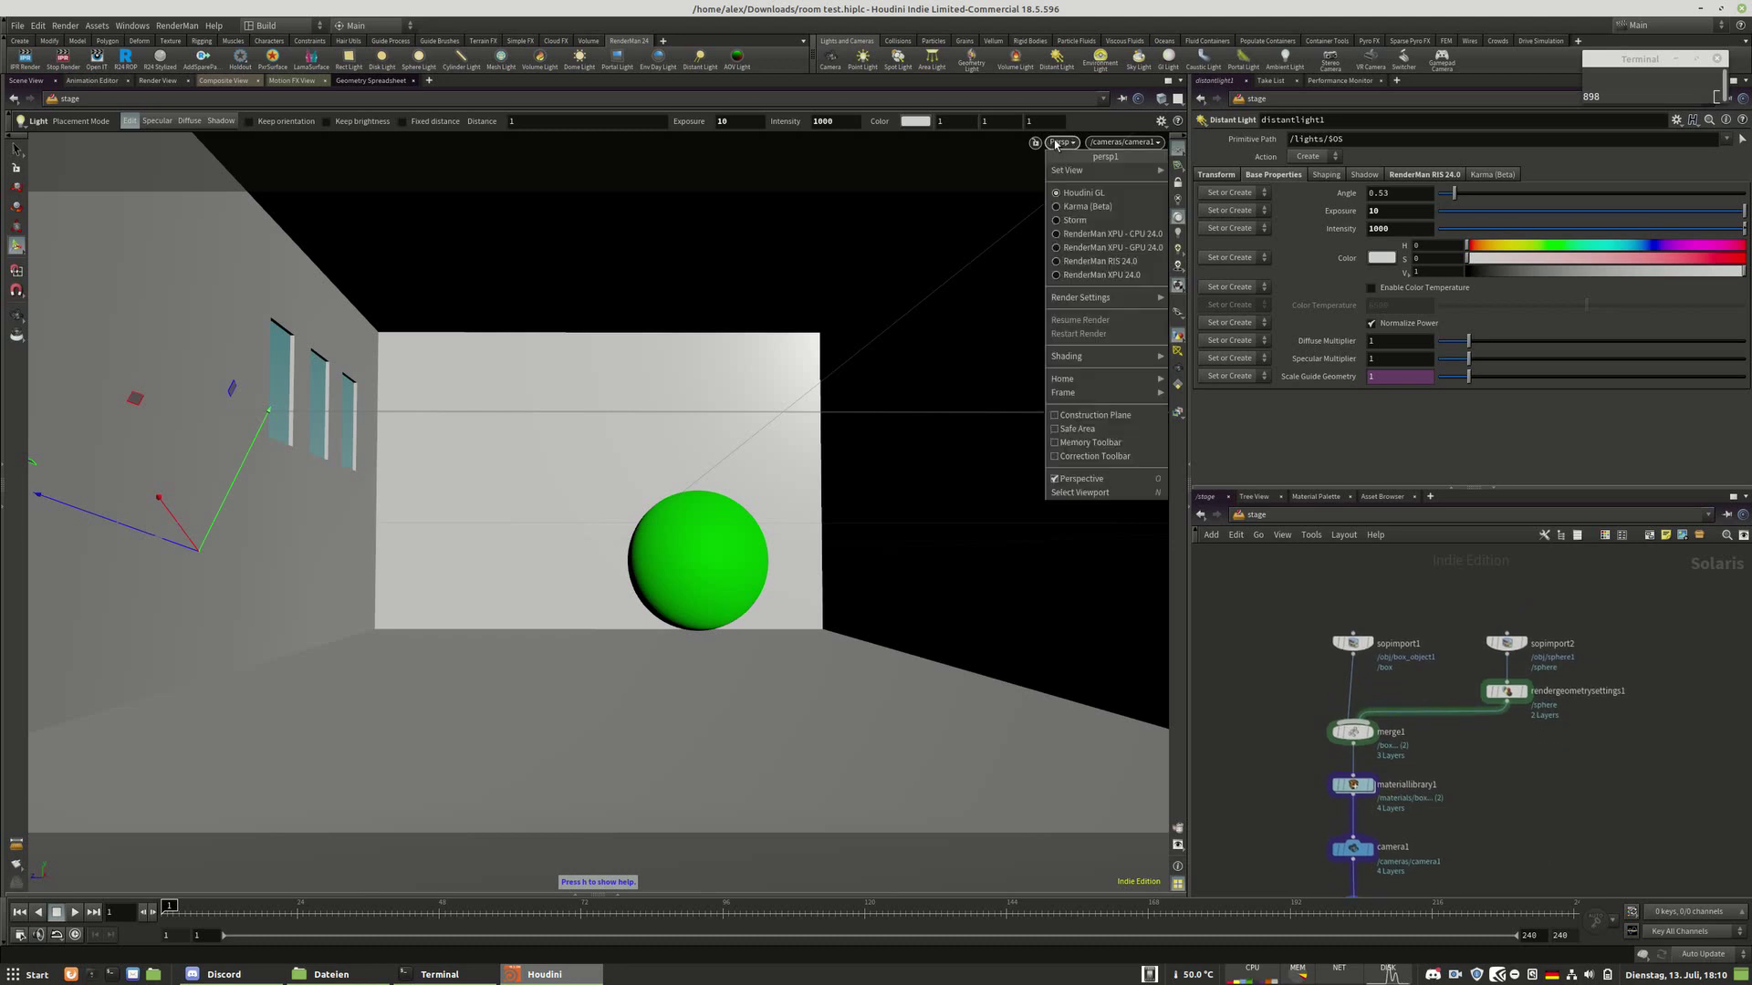
{"action": "left_click", "coordinate": [1135, 248]}
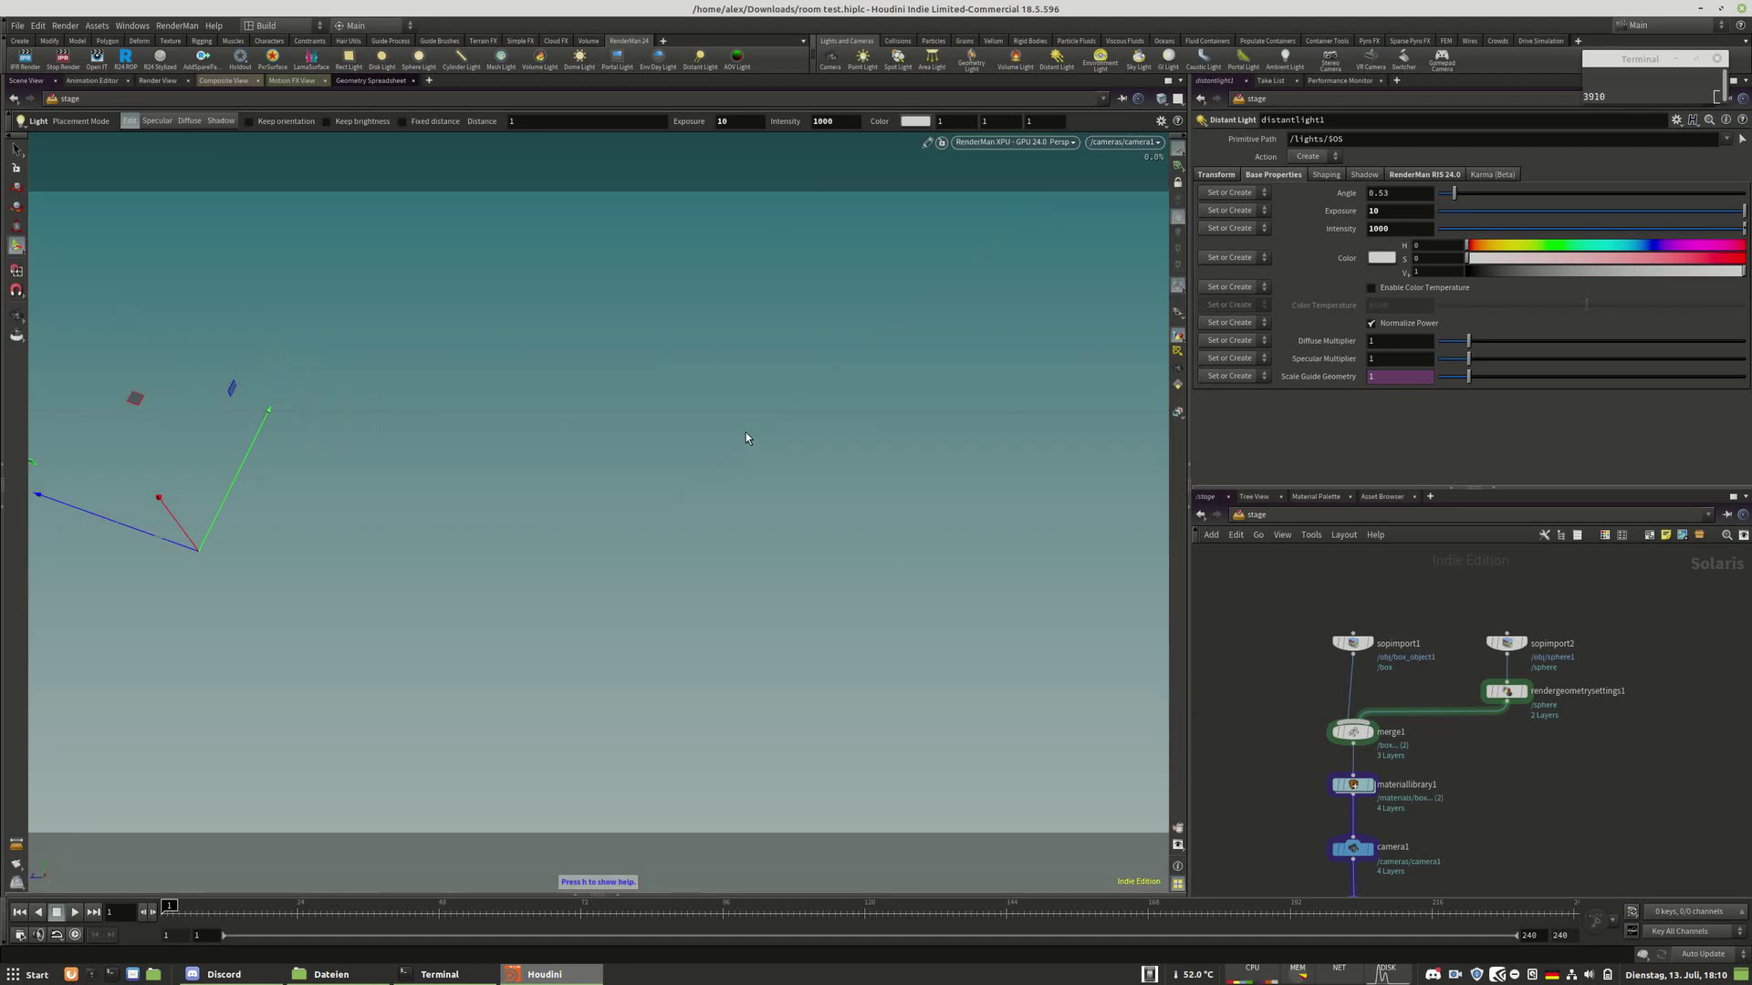
Highlight the current reading in the Terminal window and shift that window slightly, then return to the Houdini node network
{"action": "left_click", "coordinate": [1637, 83]}
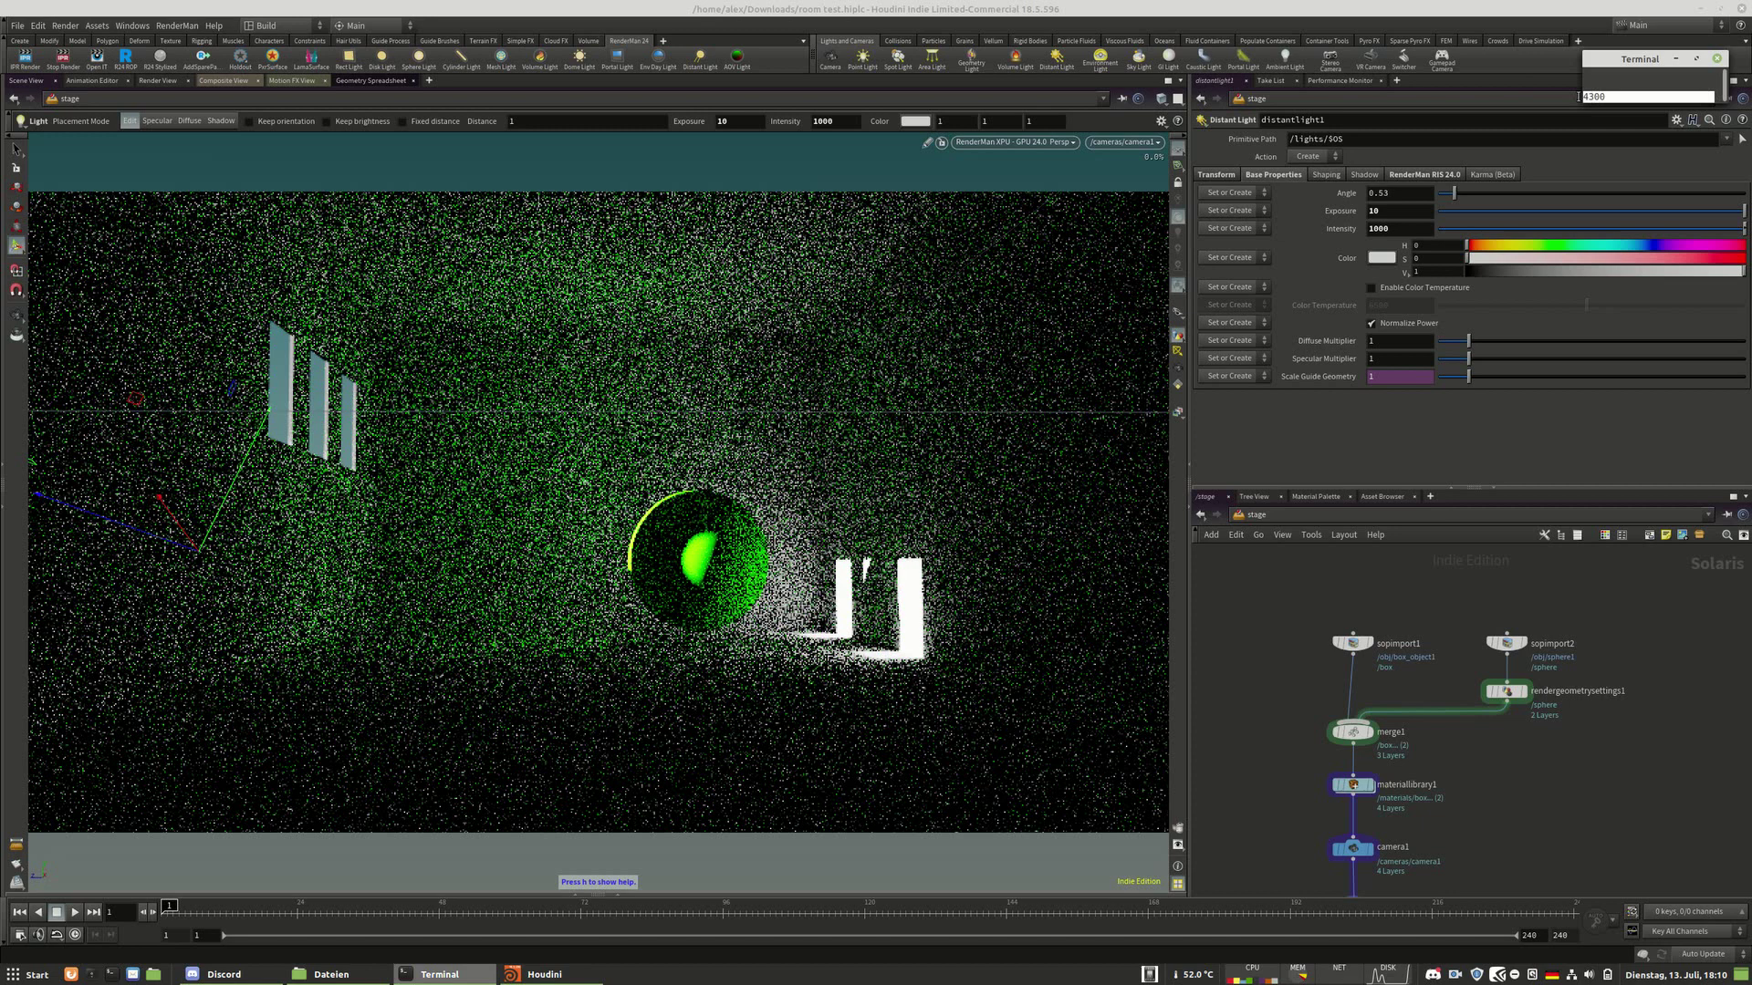
{"action": "left_click_drag", "start_coordinate": [1609, 59], "coordinate": [1581, 64]}
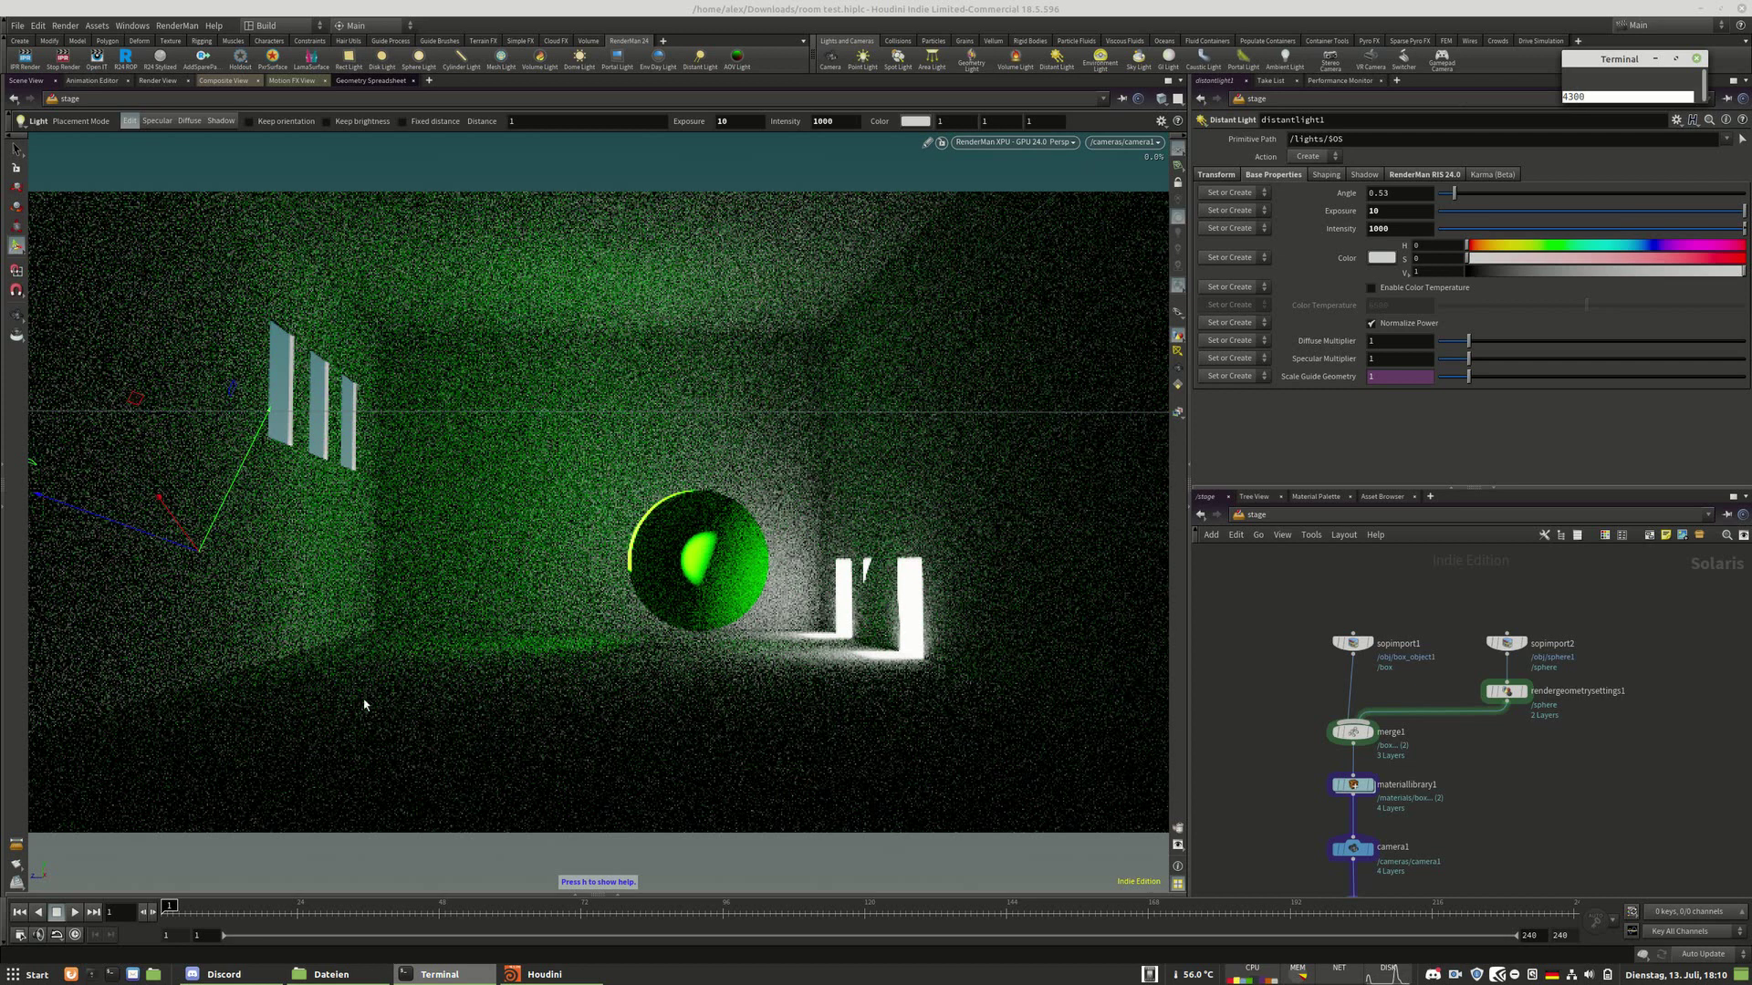
{"action": "left_click", "coordinate": [1623, 751]}
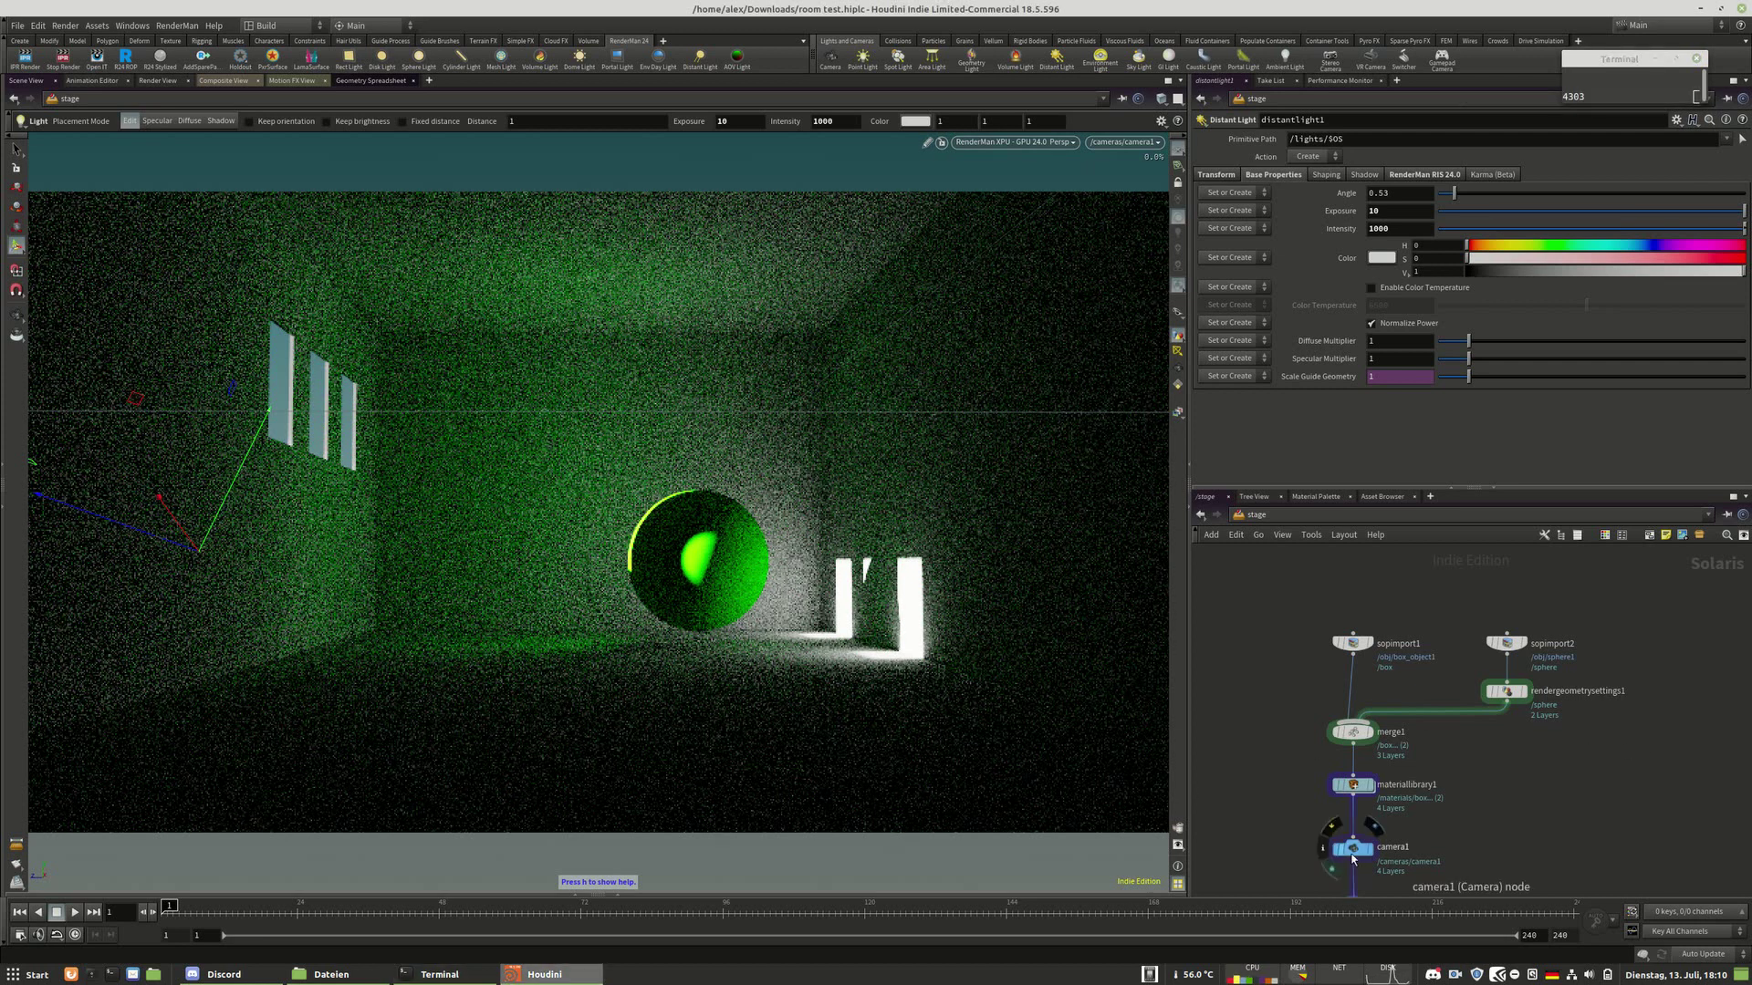
Give the distant light a warm orange colour with hue 32.9 and saturation 0.914
{"action": "middle_click_drag", "start_coordinate": [1427, 858], "coordinate": [1419, 775]}
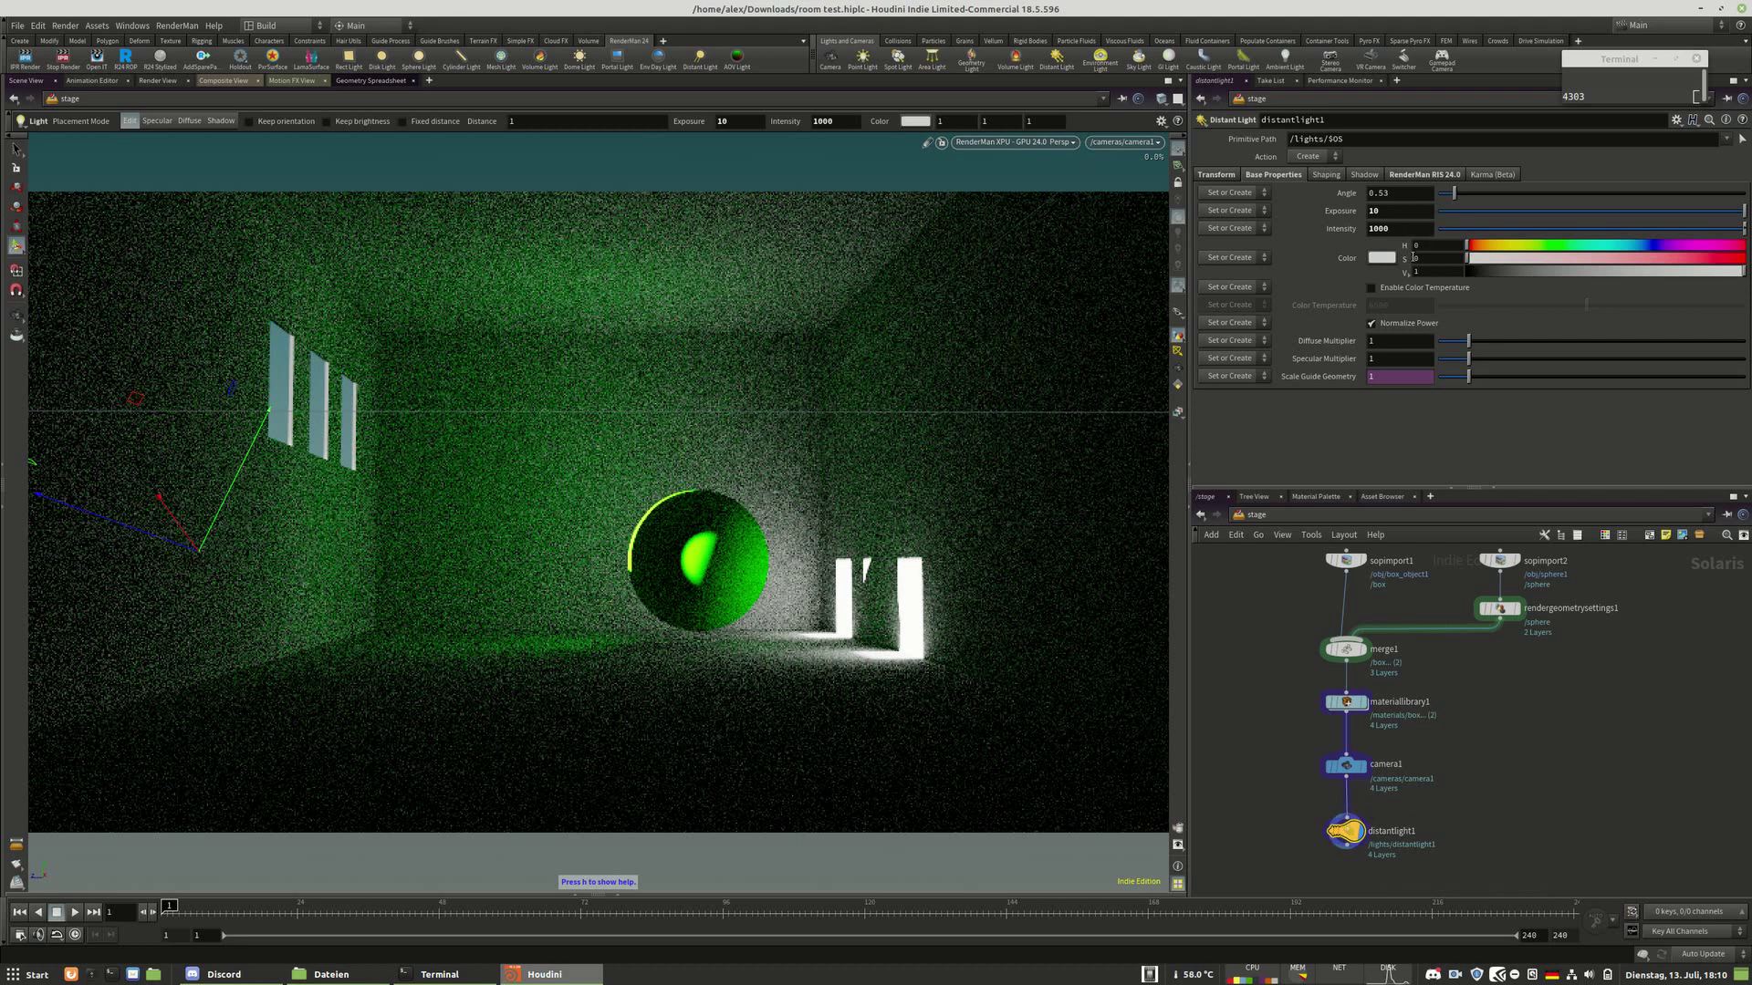
{"action": "left_click_drag", "start_coordinate": [1477, 247], "coordinate": [1492, 247]}
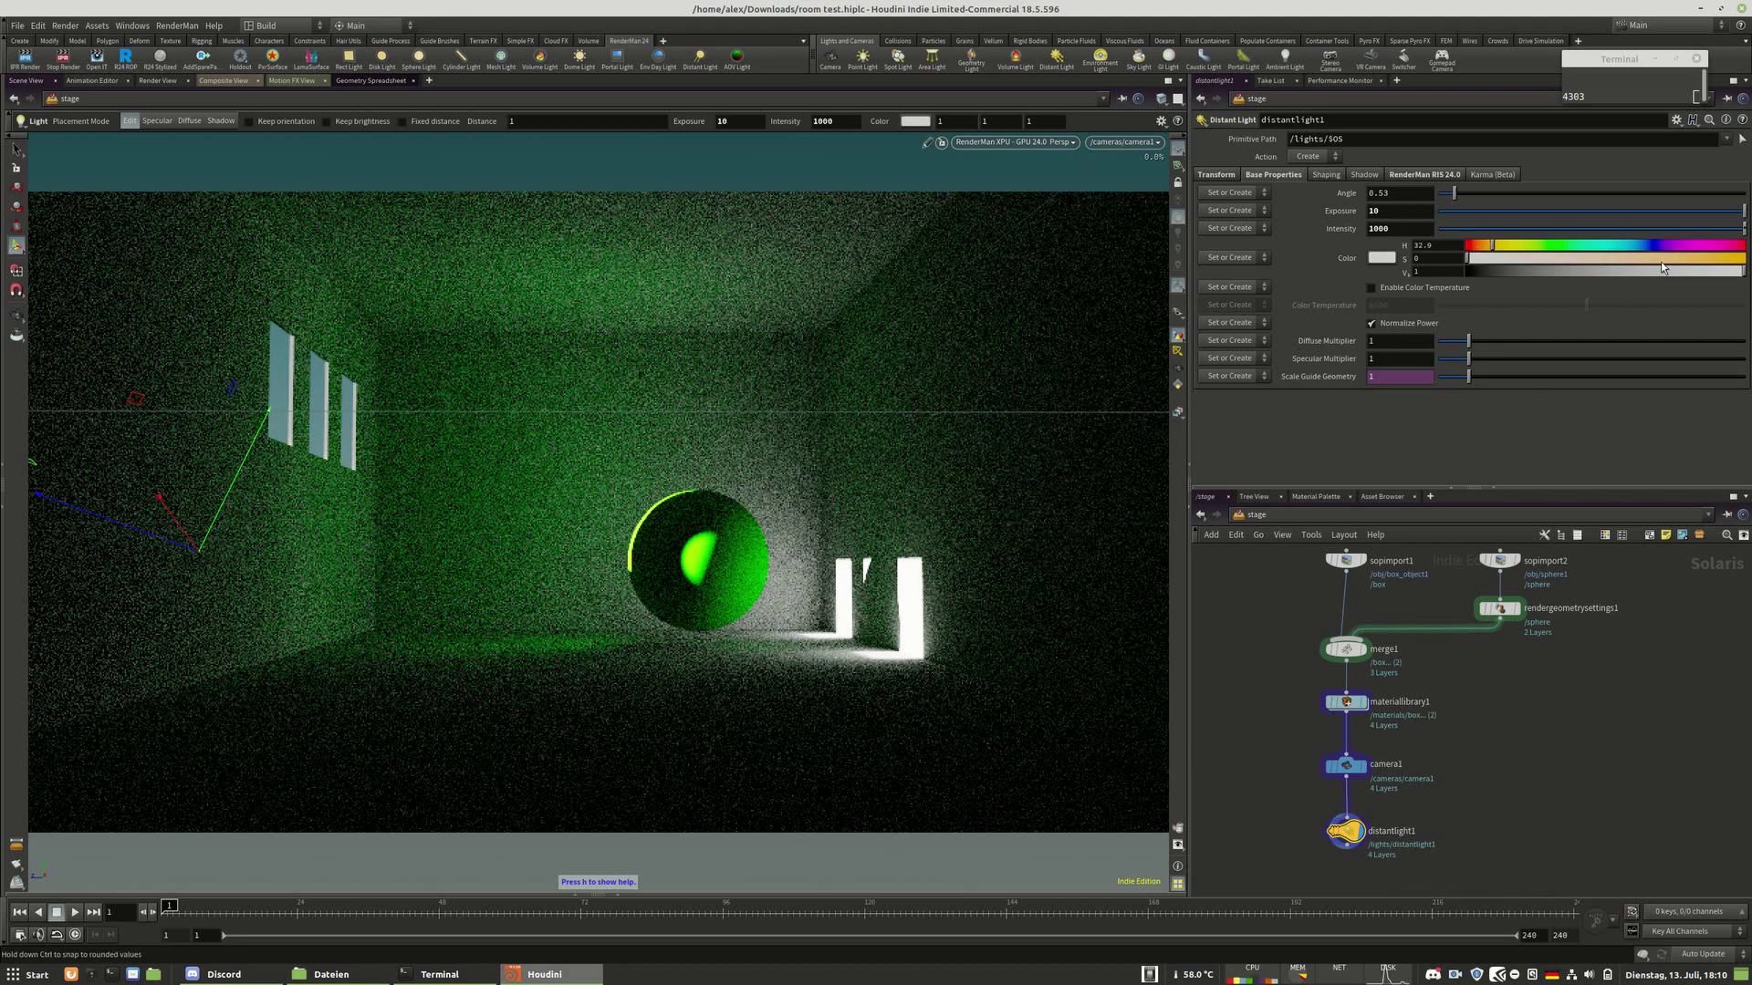
{"action": "left_click", "coordinate": [1720, 259]}
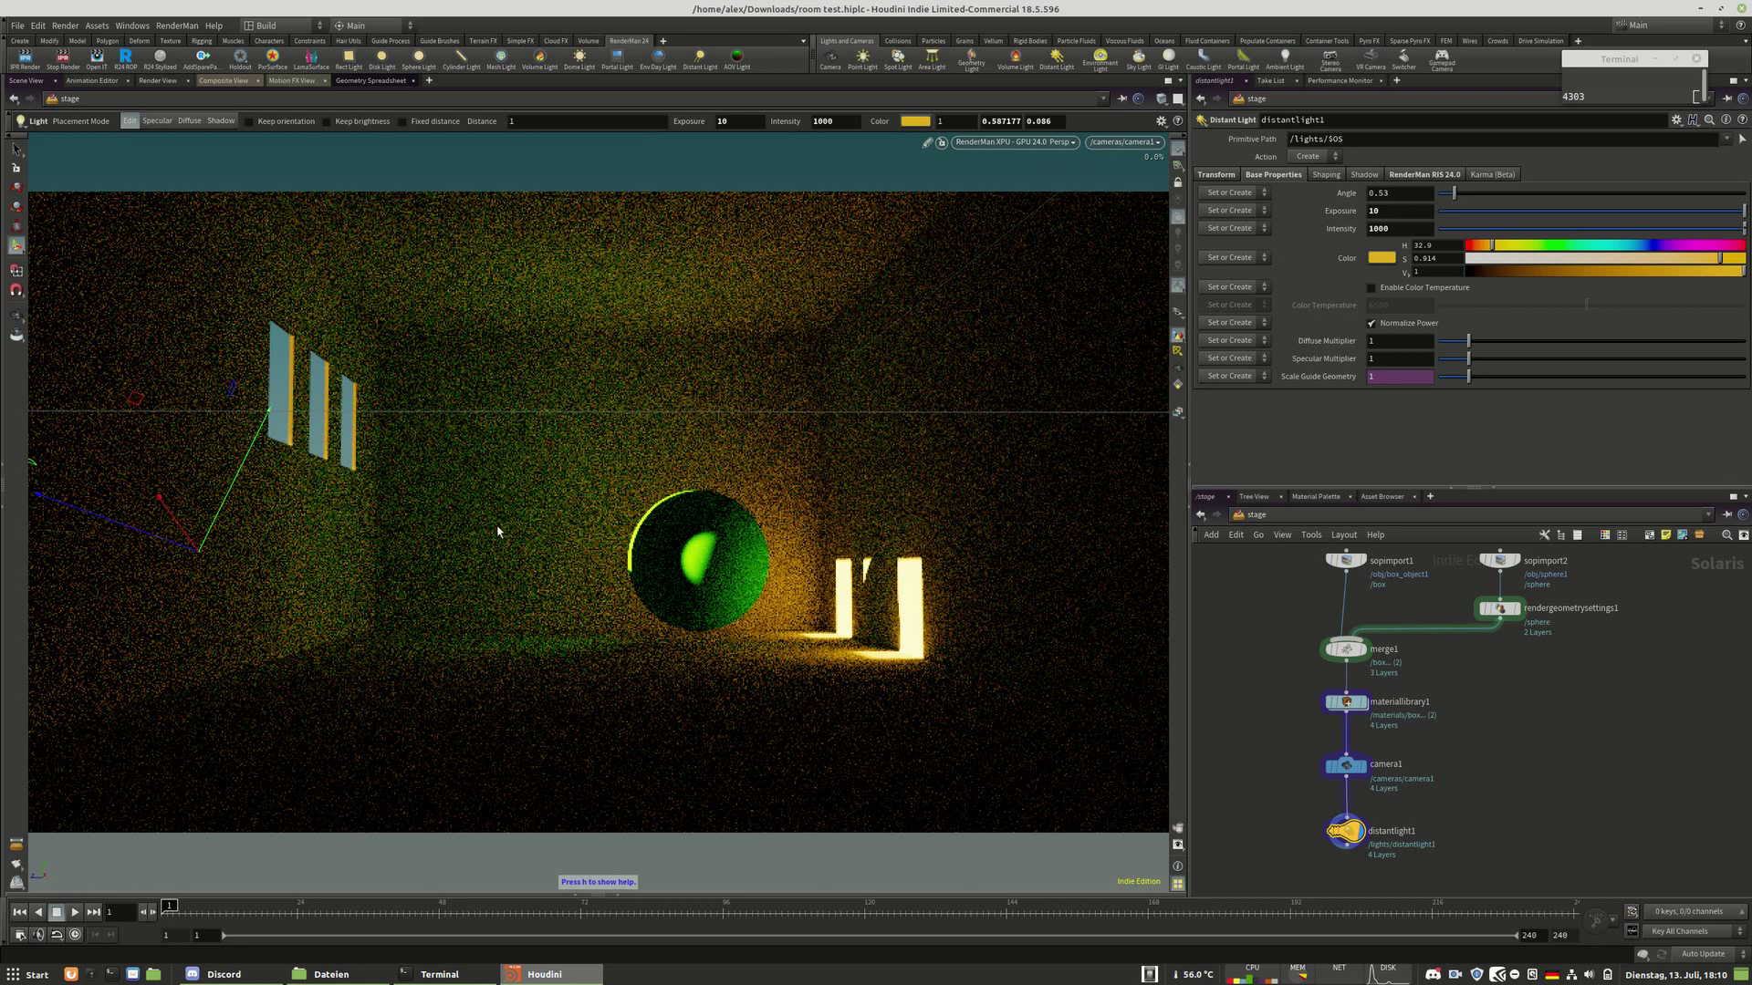
Try an X rotation of -25 on the distant light and settle on -22
{"action": "middle_click_drag", "start_coordinate": [1593, 607], "coordinate": [1606, 647]}
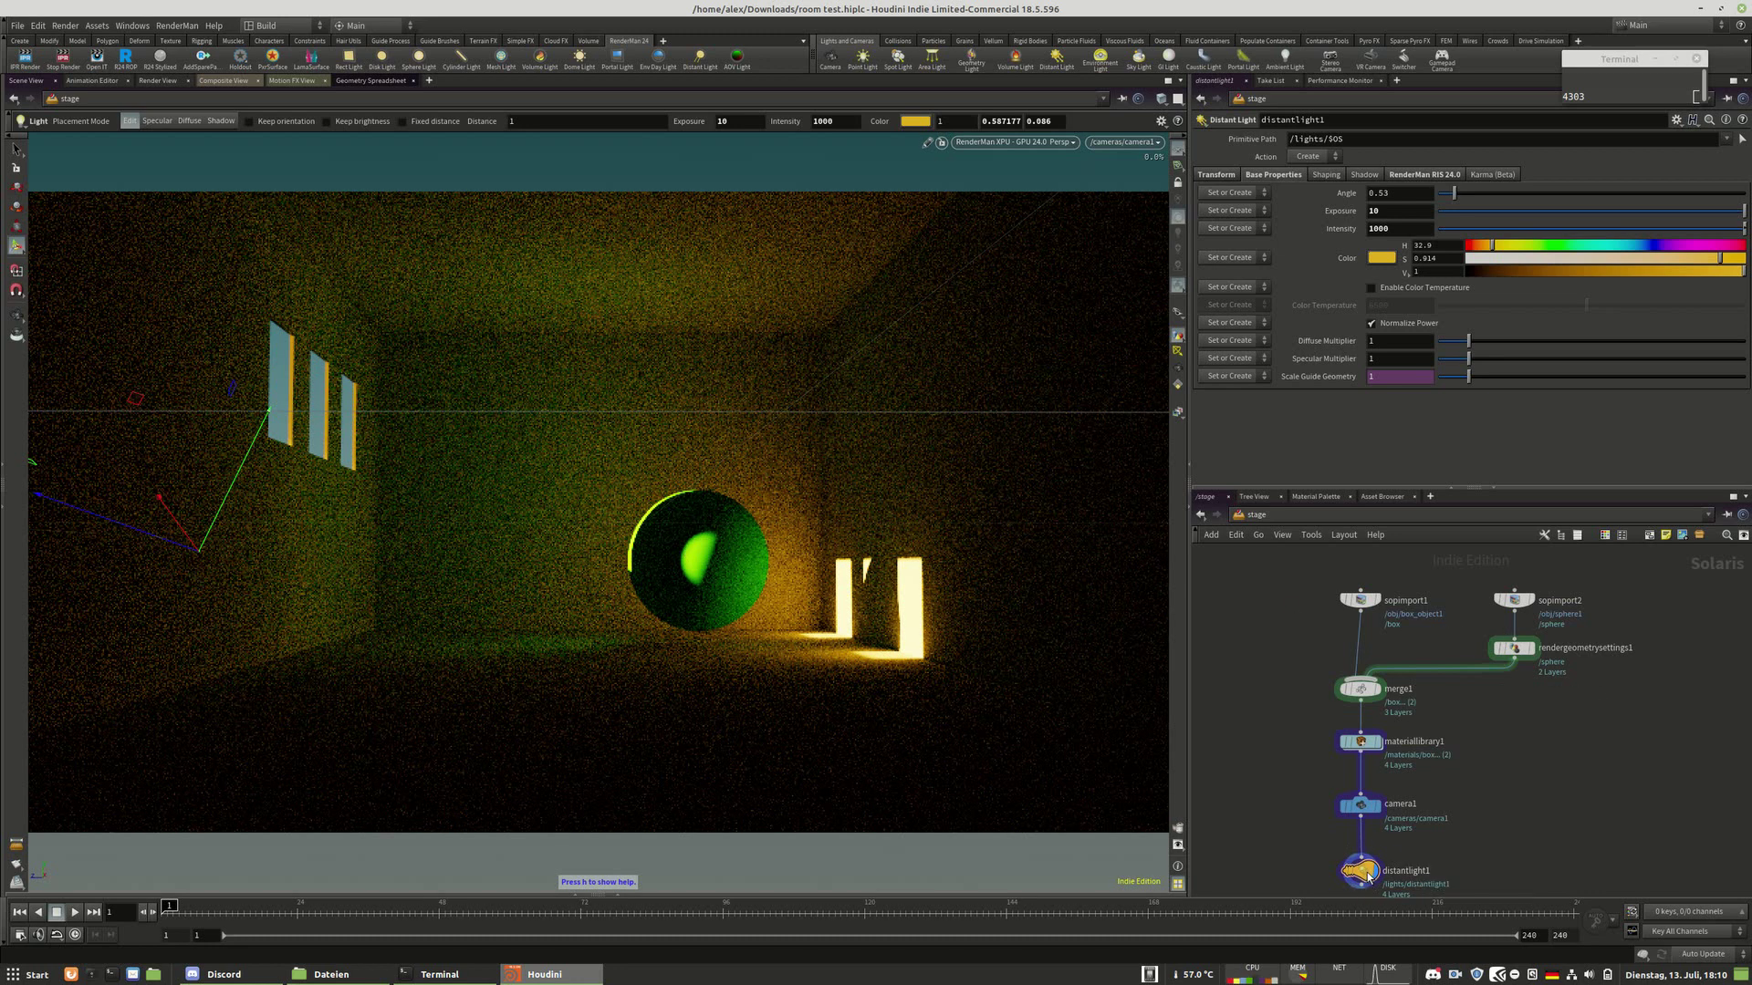
{"action": "left_click", "coordinate": [1215, 174]}
{"action": "left_click_drag", "start_coordinate": [1335, 246], "coordinate": [1299, 250]}
{"action": "type", "text": "25"}
{"action": "key", "text": "Return"}
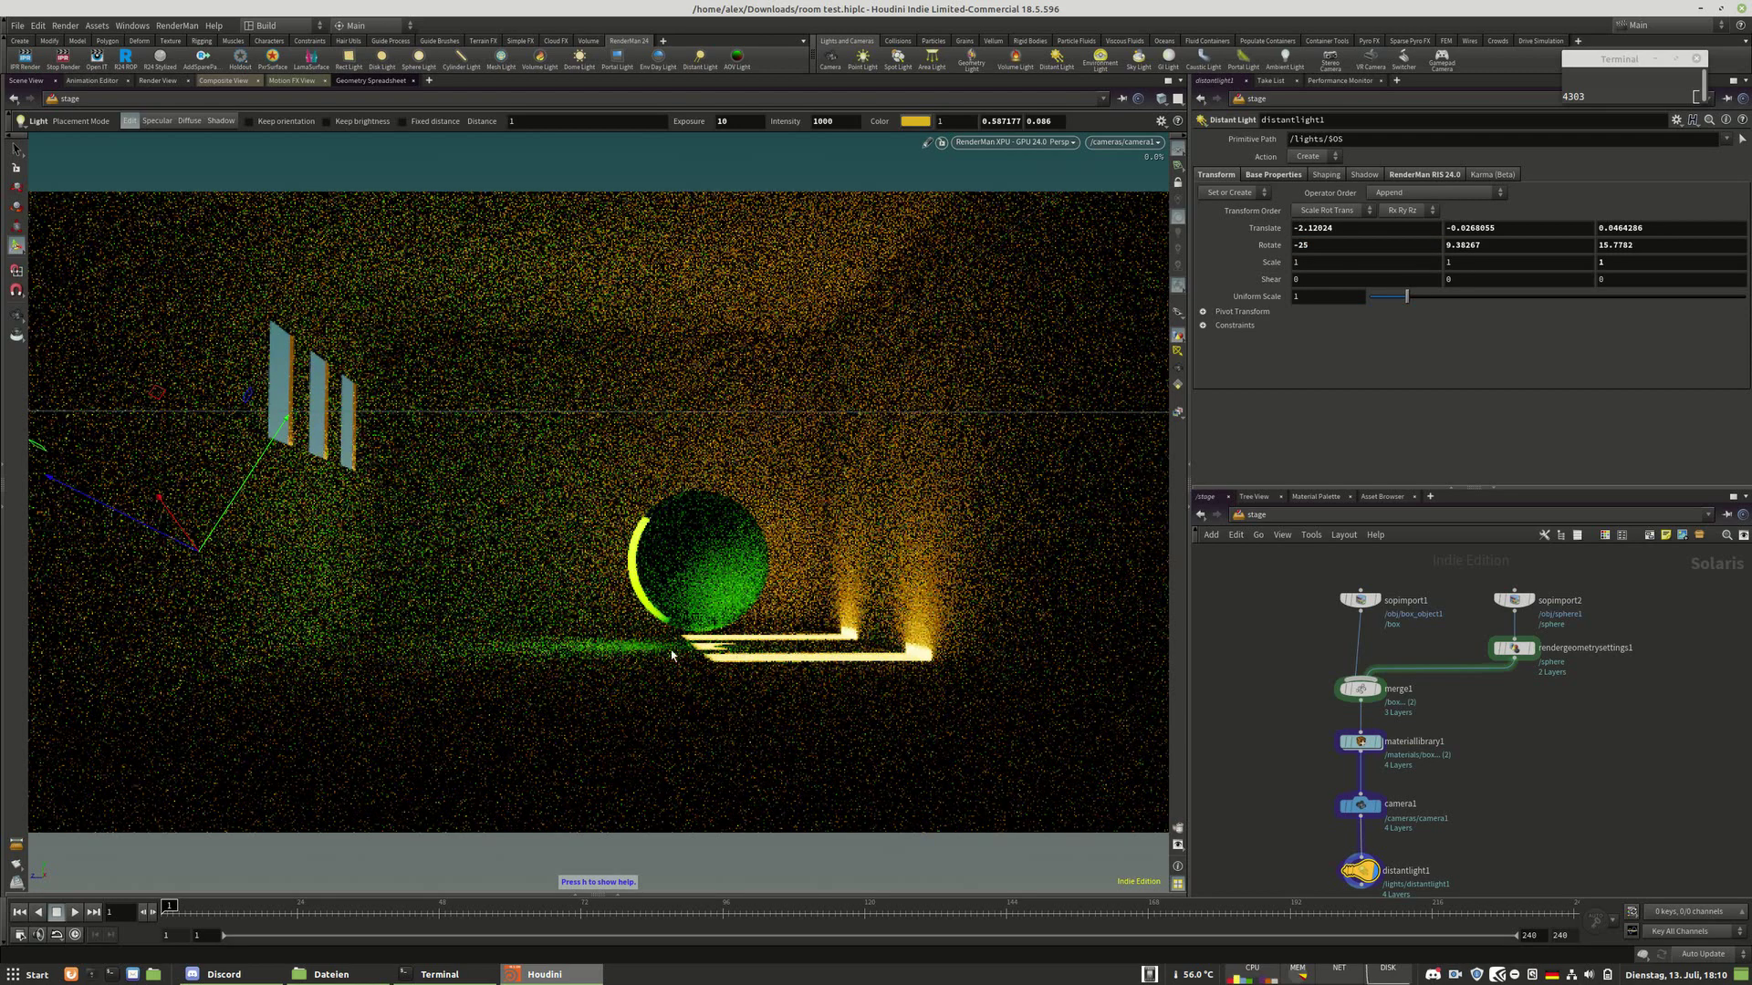
{"action": "double_click", "coordinate": [1297, 251]}
{"action": "type", "text": "22"}
{"action": "key", "text": "Return"}
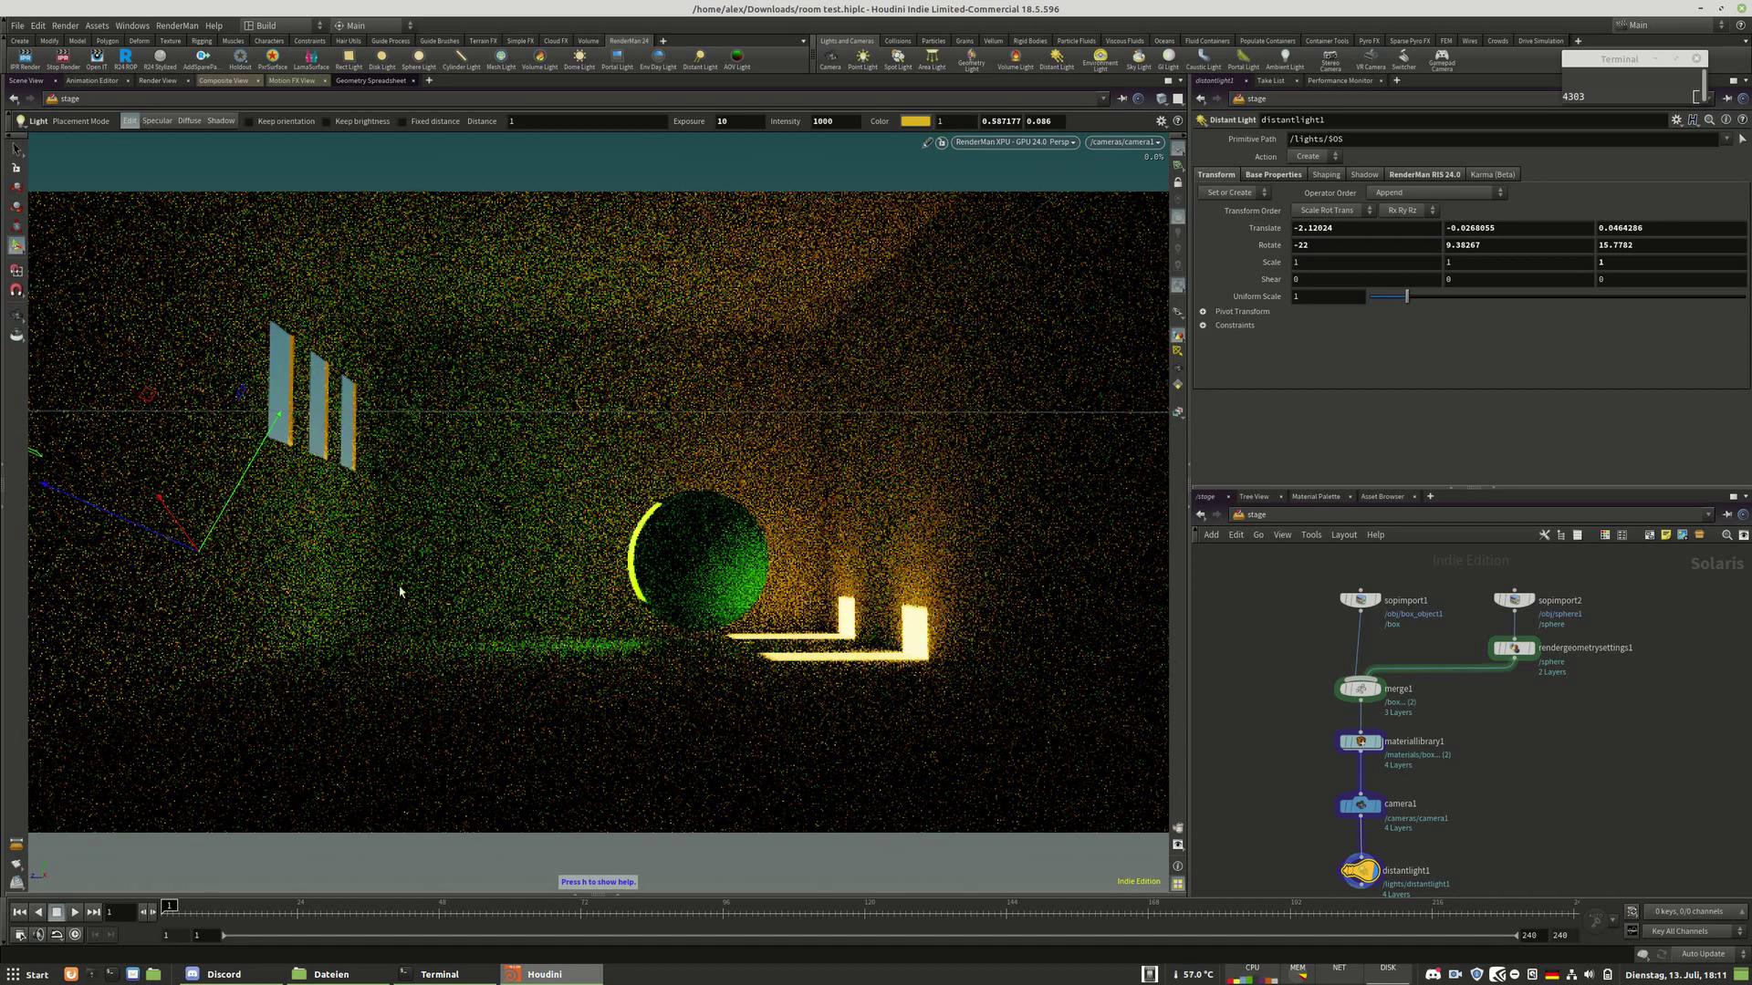
Open the sphere material's shader network from its Material VOP reference in materiallibrary1
{"action": "middle_click_drag", "start_coordinate": [1561, 757], "coordinate": [1505, 766]}
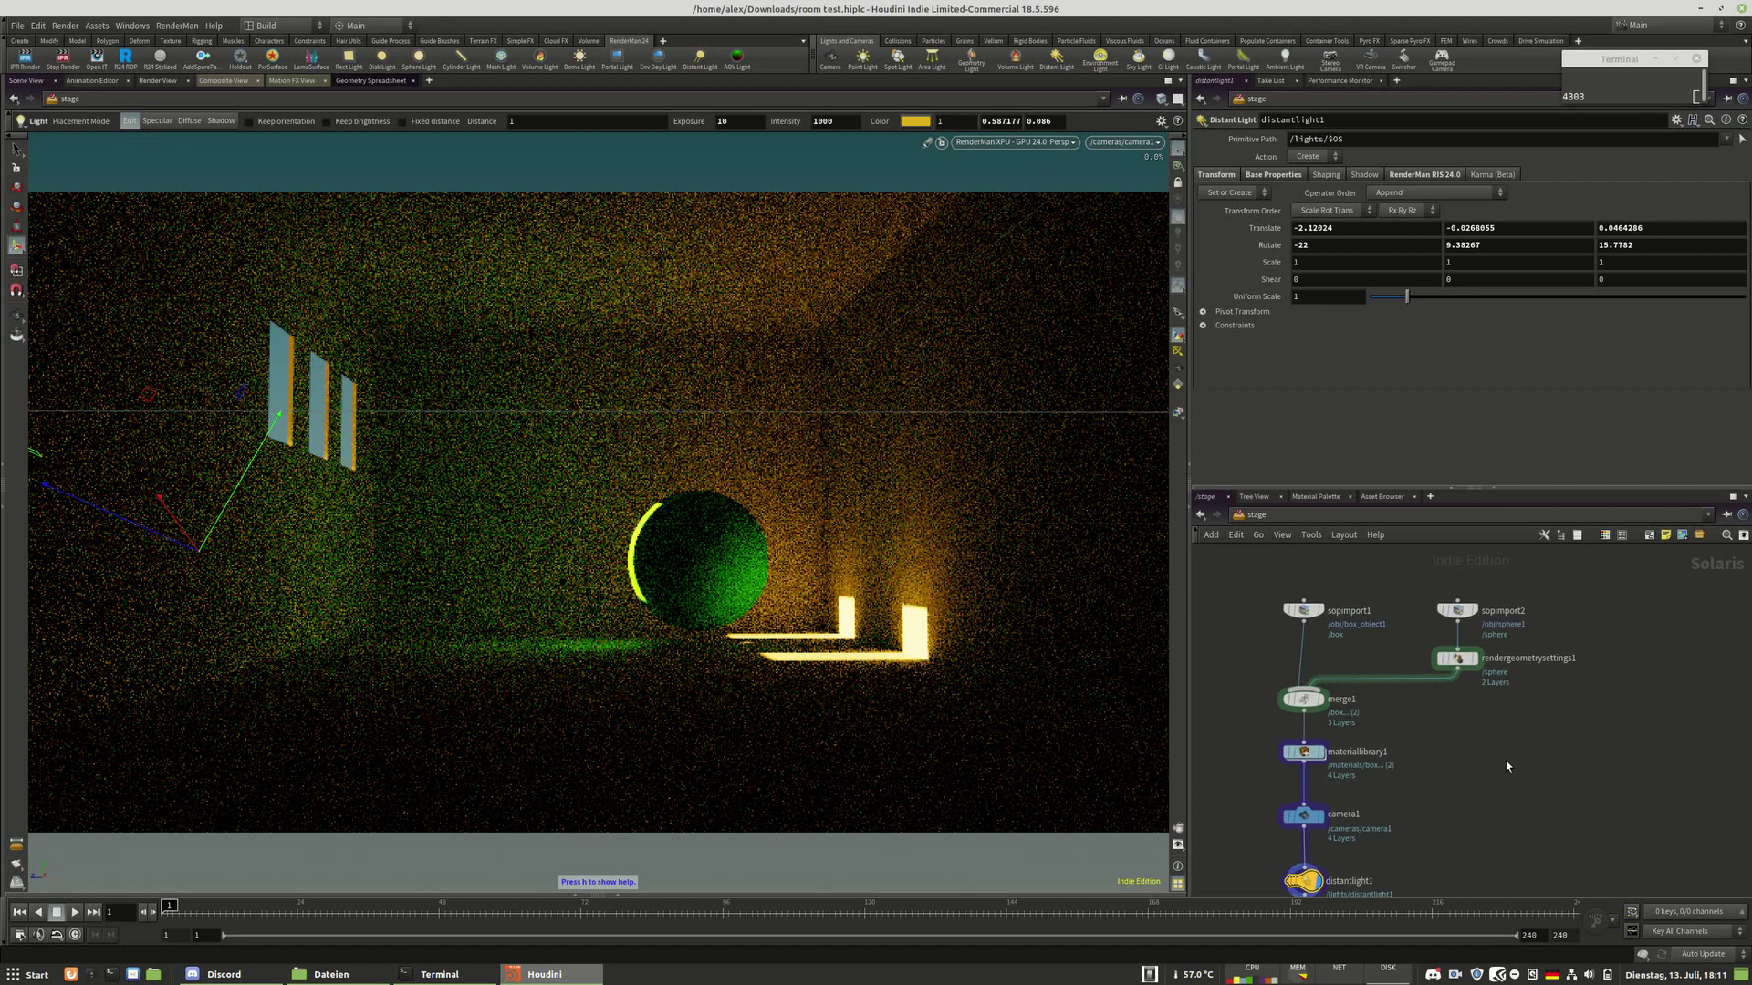
{"action": "scroll", "coordinate": [1315, 794], "scroll_direction": "up", "scroll_amount": 2}
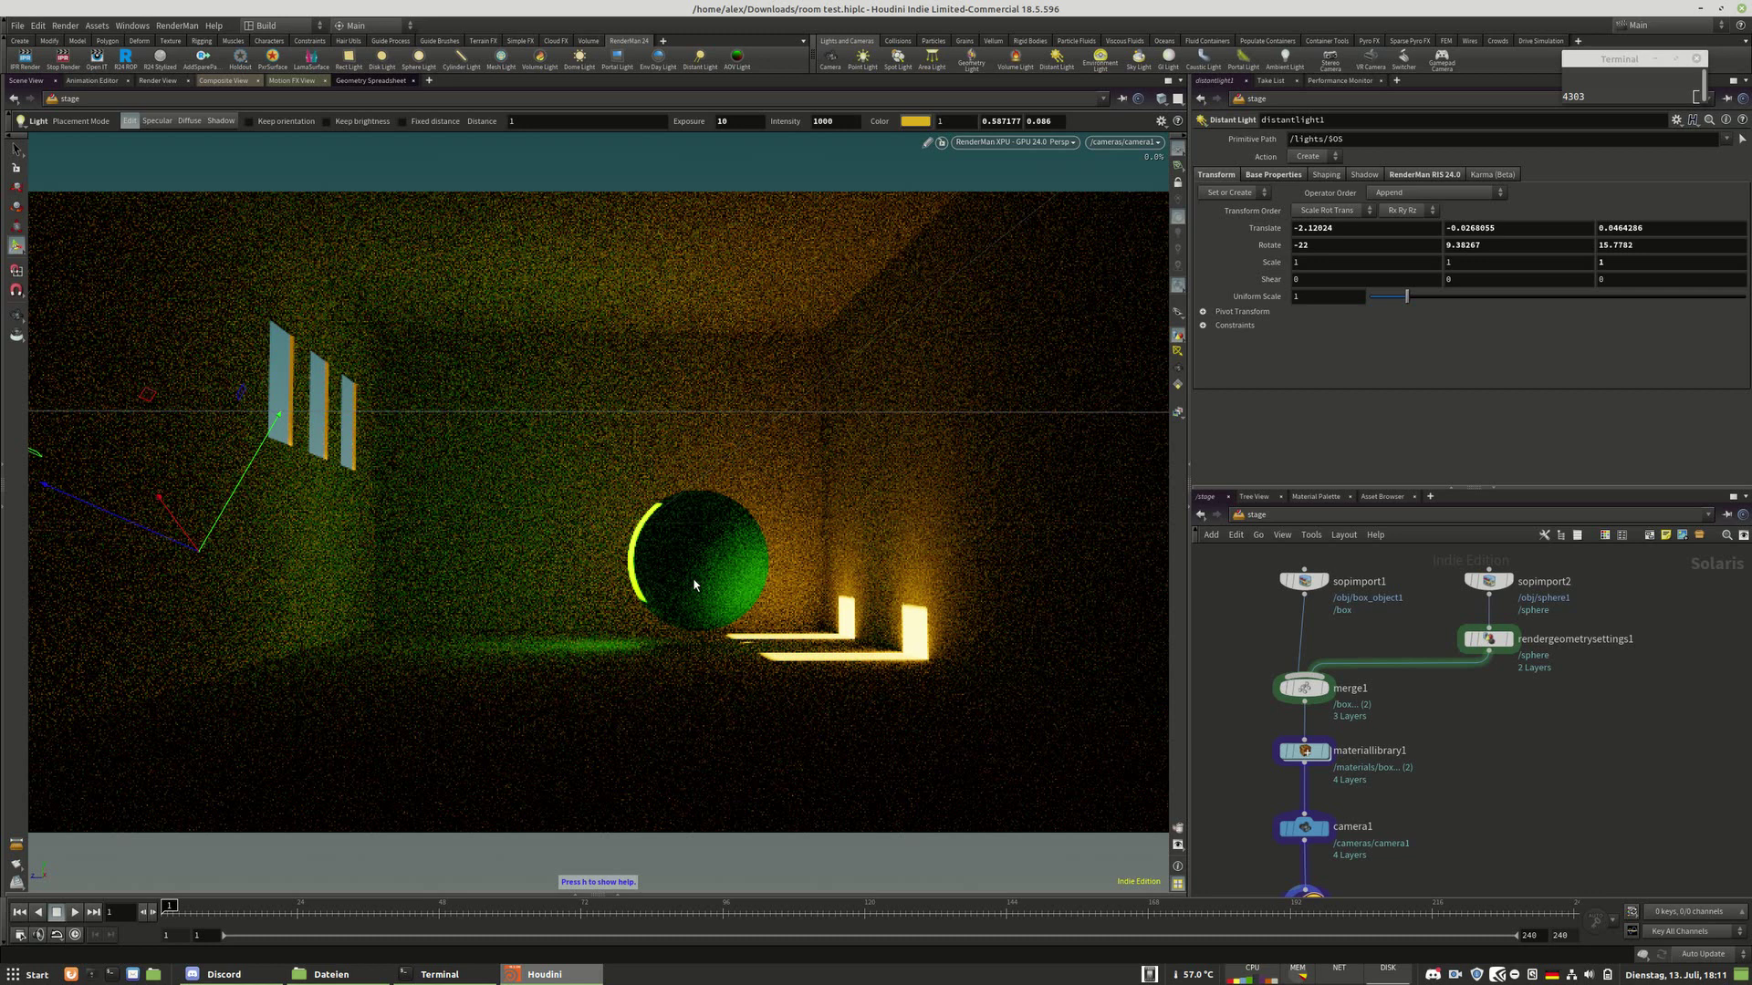
{"action": "left_click", "coordinate": [1305, 751]}
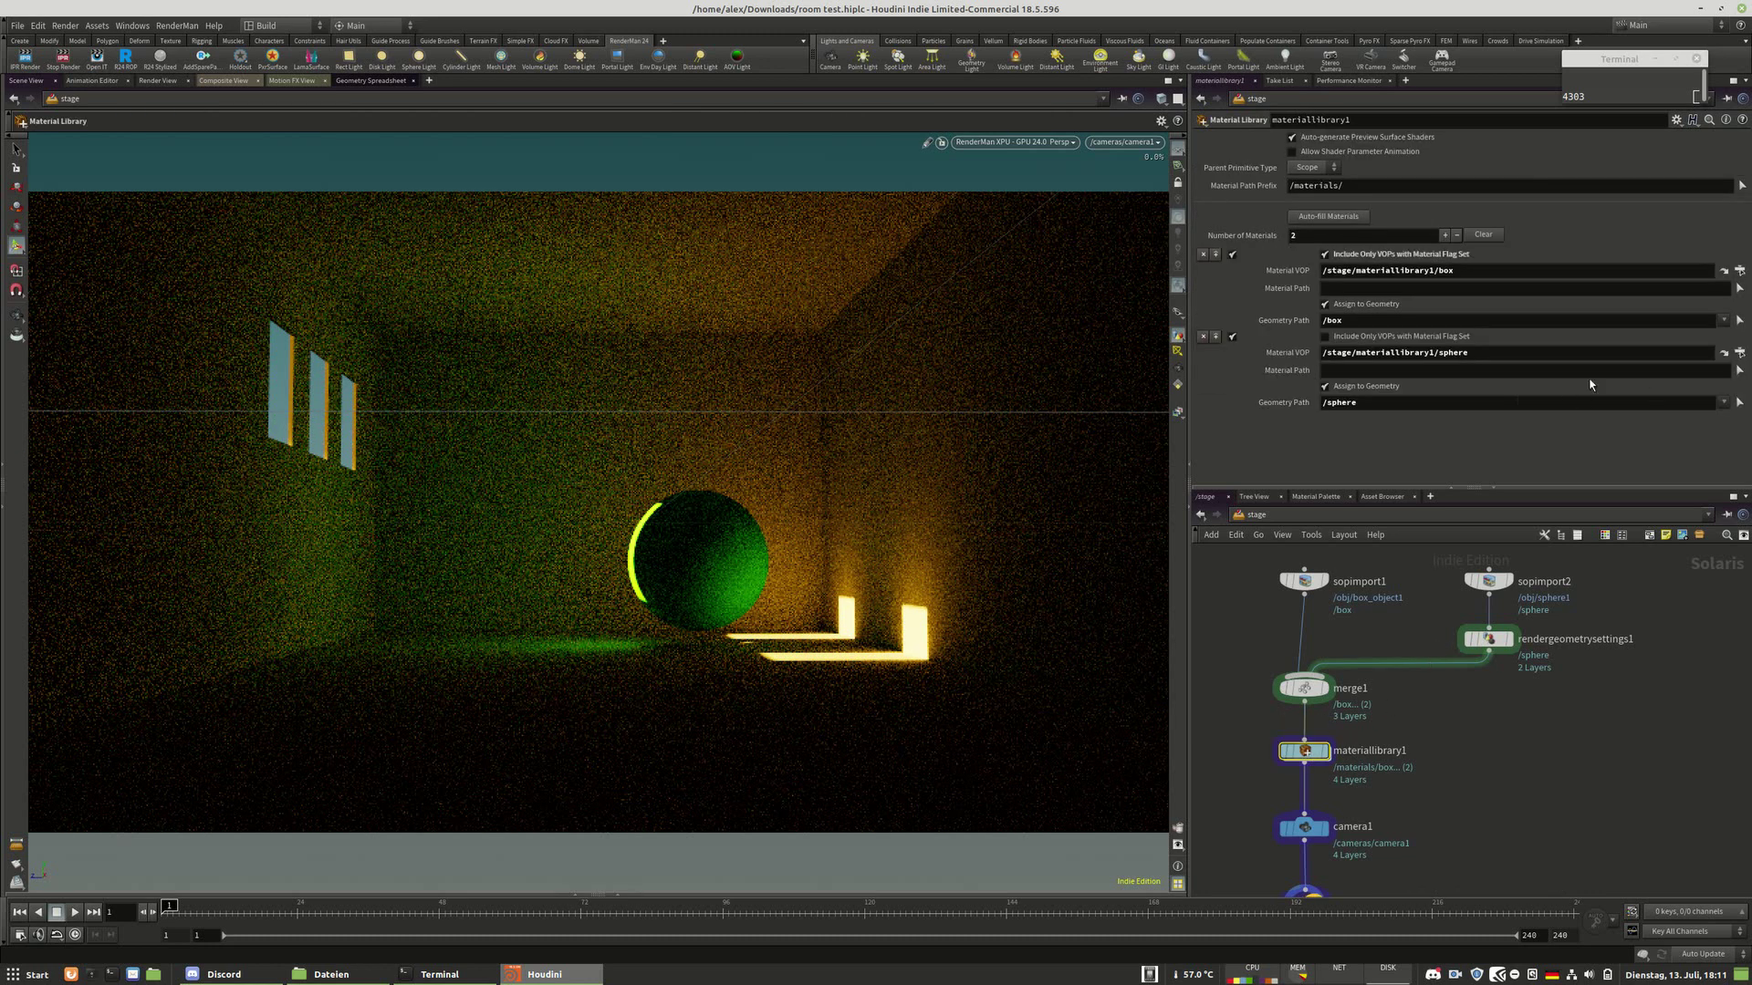
{"action": "left_click", "coordinate": [1723, 354]}
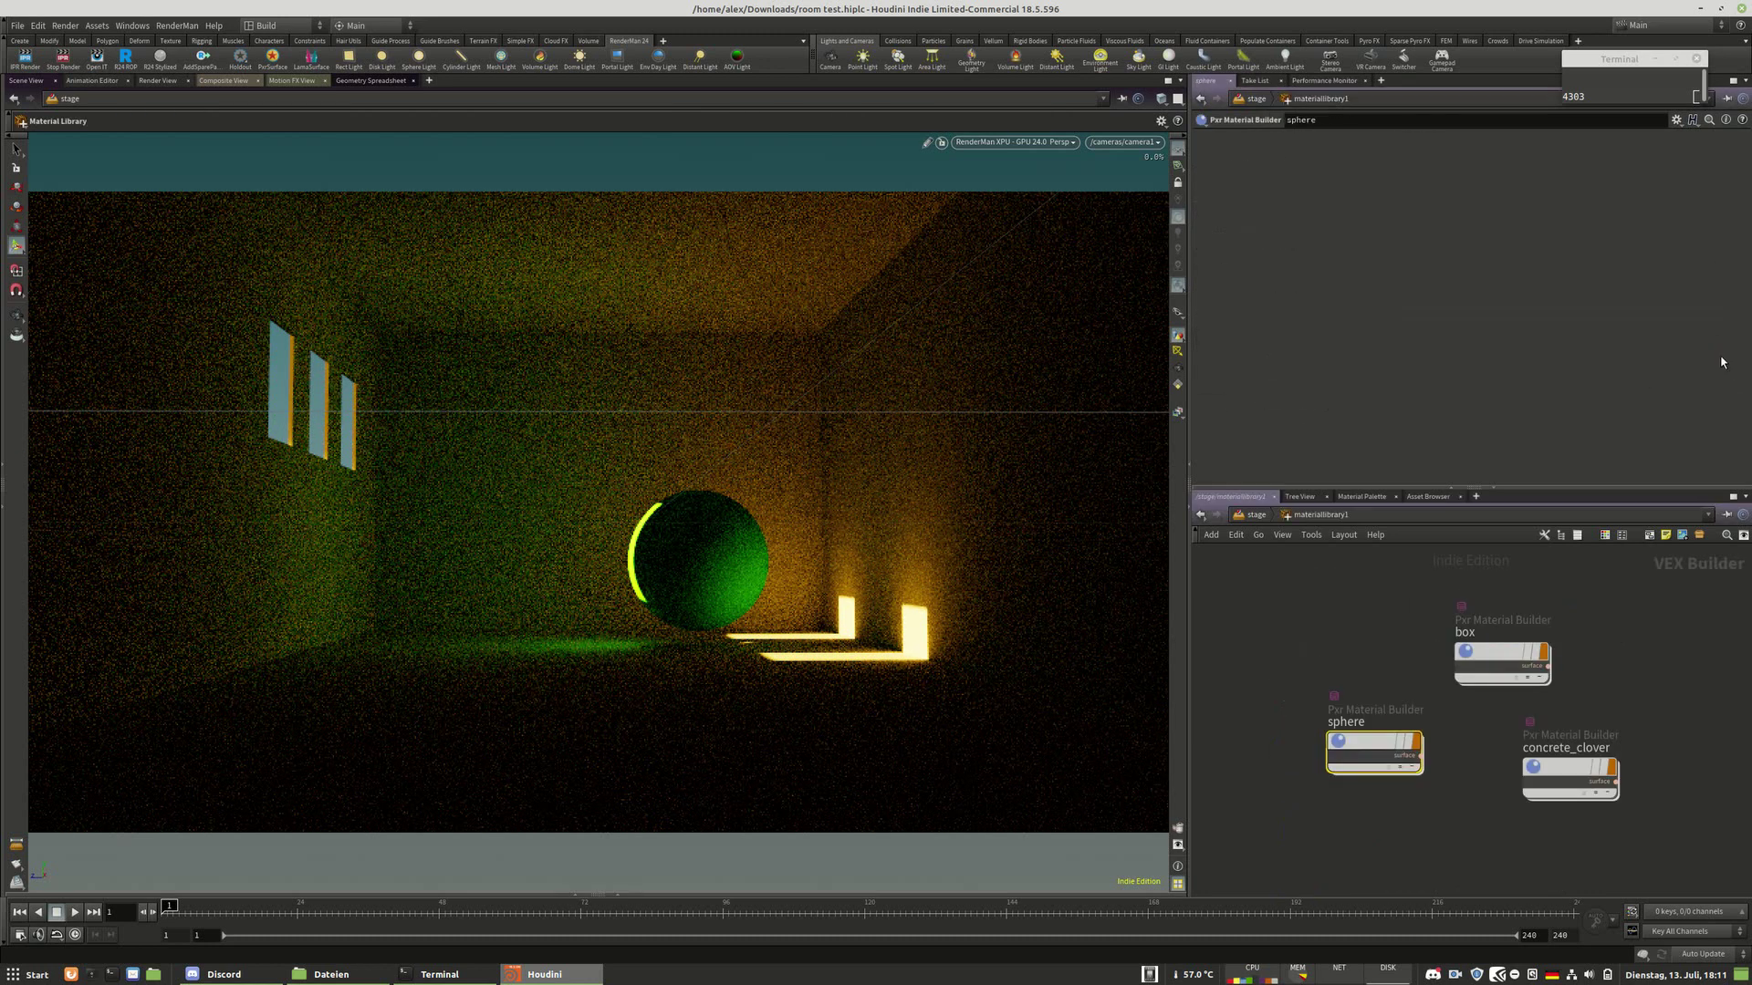
{"action": "double_click", "coordinate": [1409, 769]}
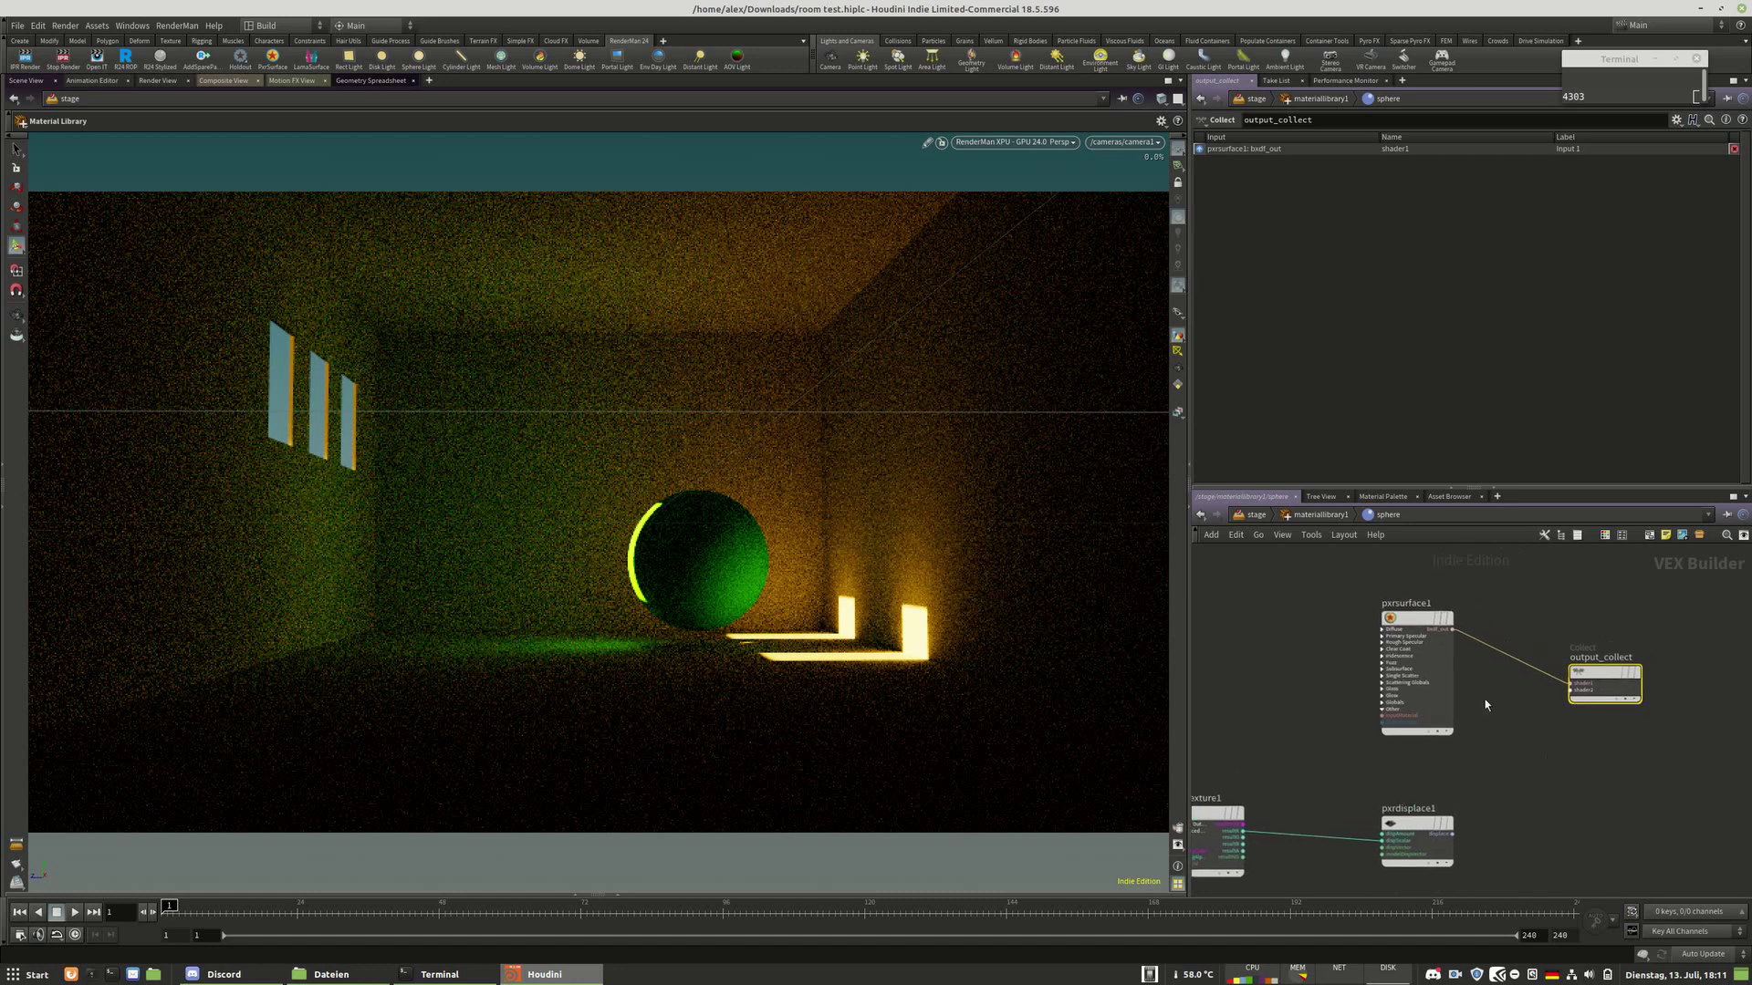
Connect pxrdisplace1's displacement output to the second shader input of output_collect and highlight the reading in the Terminal window
{"action": "left_click_drag", "start_coordinate": [1405, 627], "coordinate": [1405, 650]}
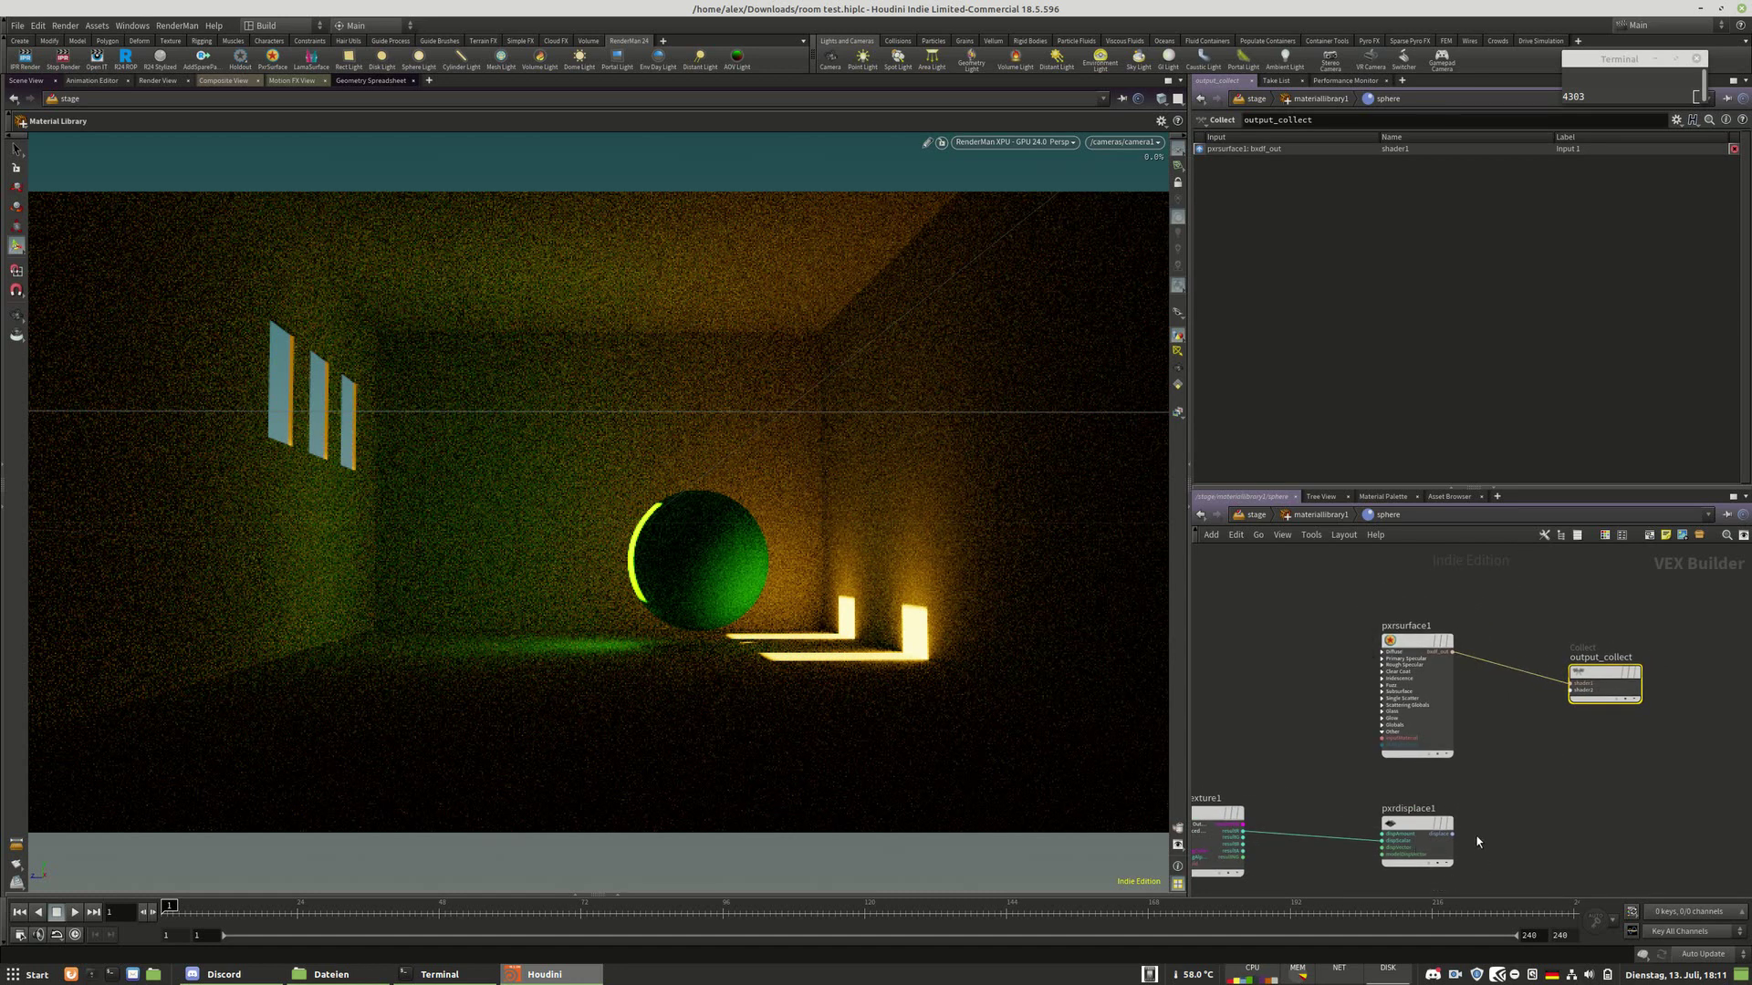
{"action": "left_click", "coordinate": [1451, 834]}
{"action": "left_click", "coordinate": [1569, 690]}
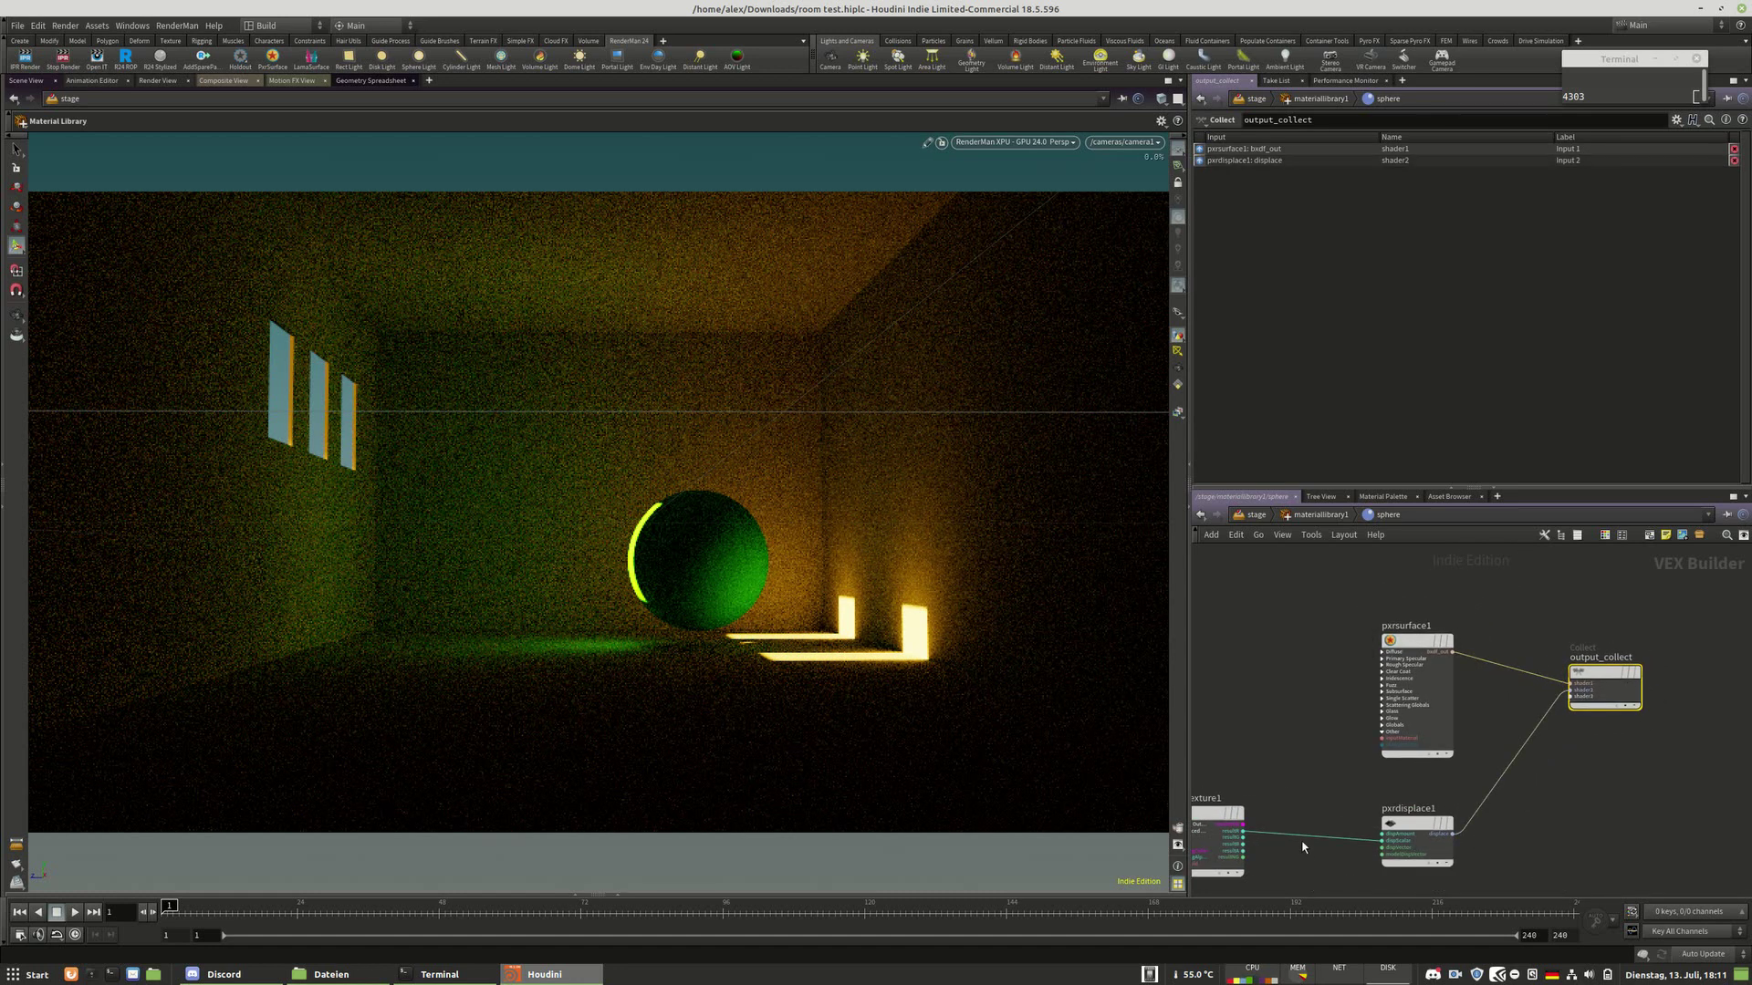
{"action": "left_click", "coordinate": [1580, 102]}
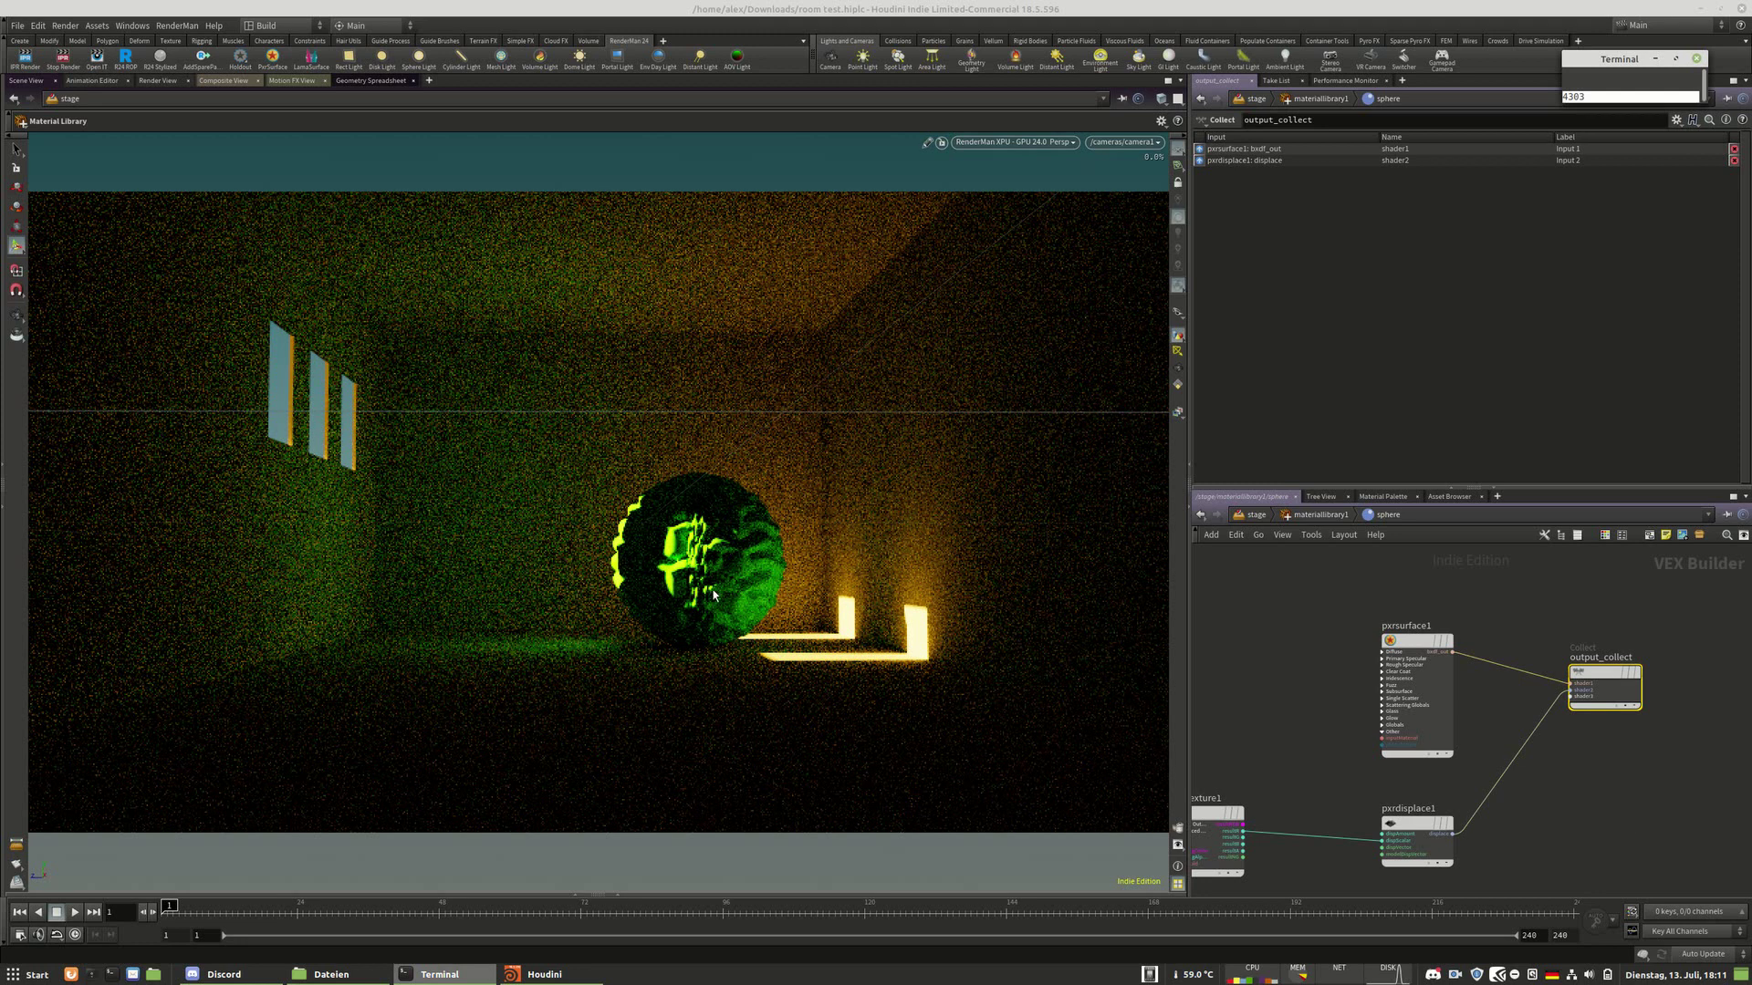
{"action": "left_click", "coordinate": [1505, 759]}
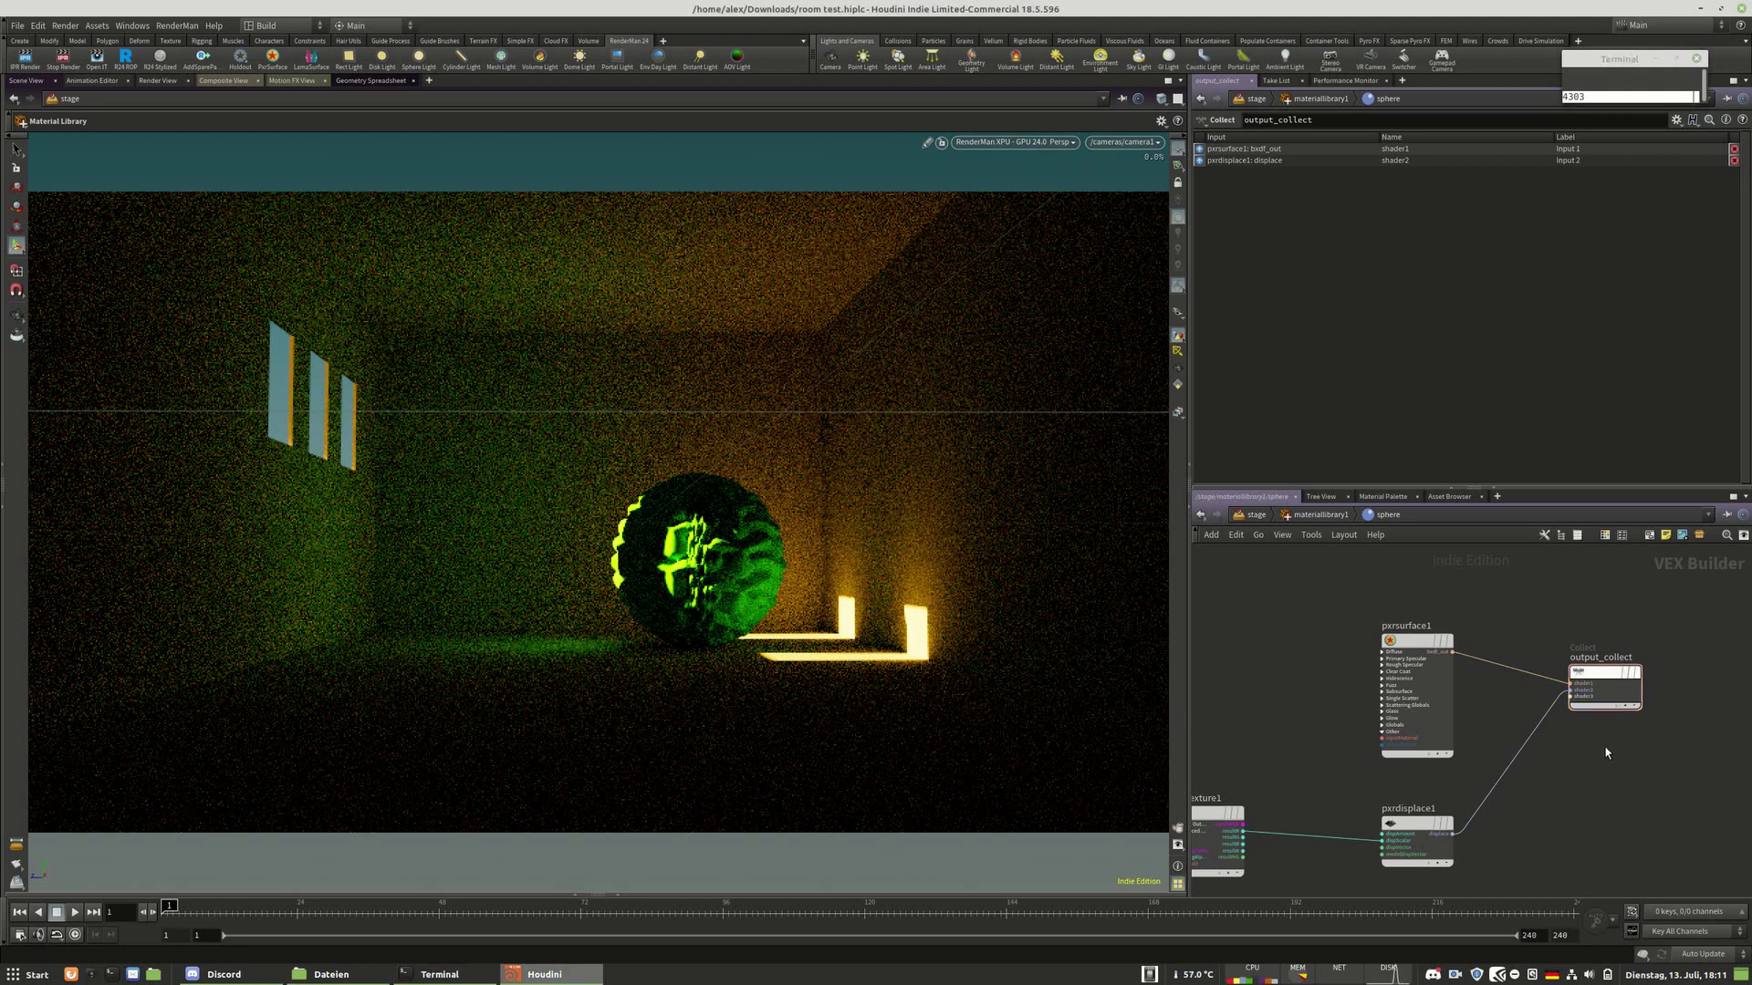
Select the pxrtexture1 node and move it closer to pxrdisplace1 in the sphere's shader network
{"action": "middle_click_drag", "start_coordinate": [1261, 778], "coordinate": [1329, 747]}
{"action": "mouse_move", "coordinate": [1261, 784]}
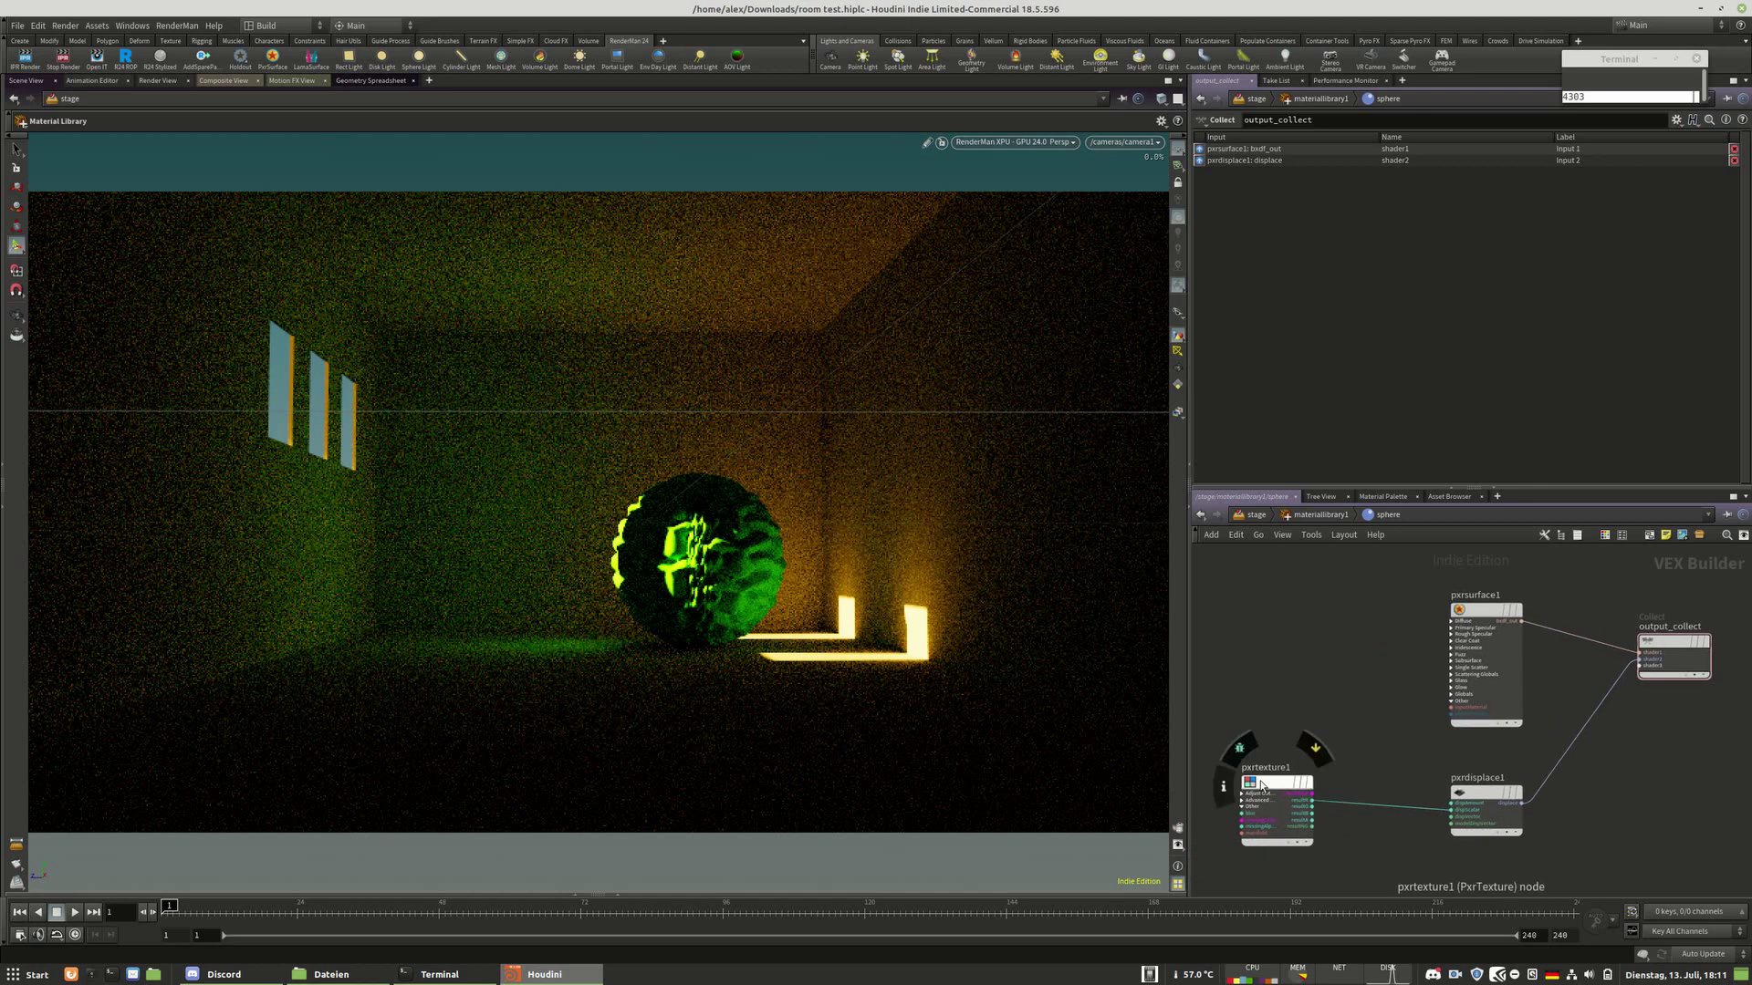
{"action": "left_click_drag", "start_coordinate": [1262, 784], "coordinate": [1291, 780]}
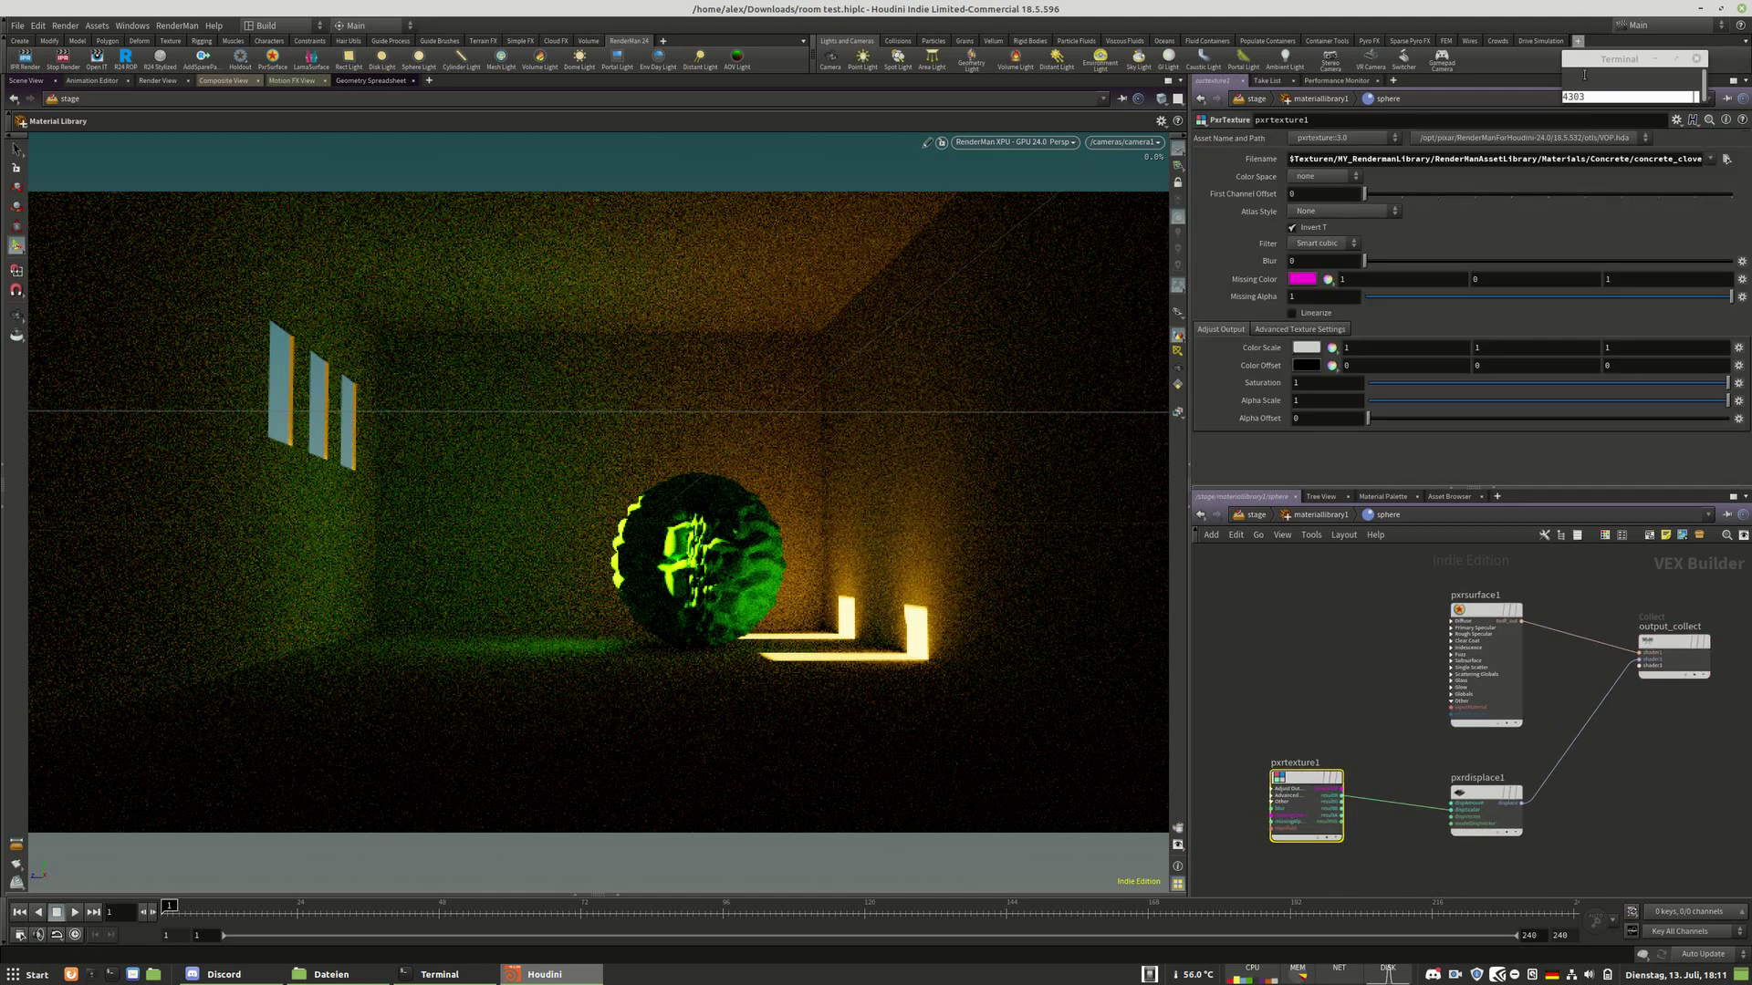
{"action": "middle_click_drag", "start_coordinate": [1579, 600], "coordinate": [1499, 690]}
Switch pxrsurface1's primary specular Fresnel mode to Physical and set its extinction coefficient to 0.8
{"action": "left_click", "coordinate": [1422, 665]}
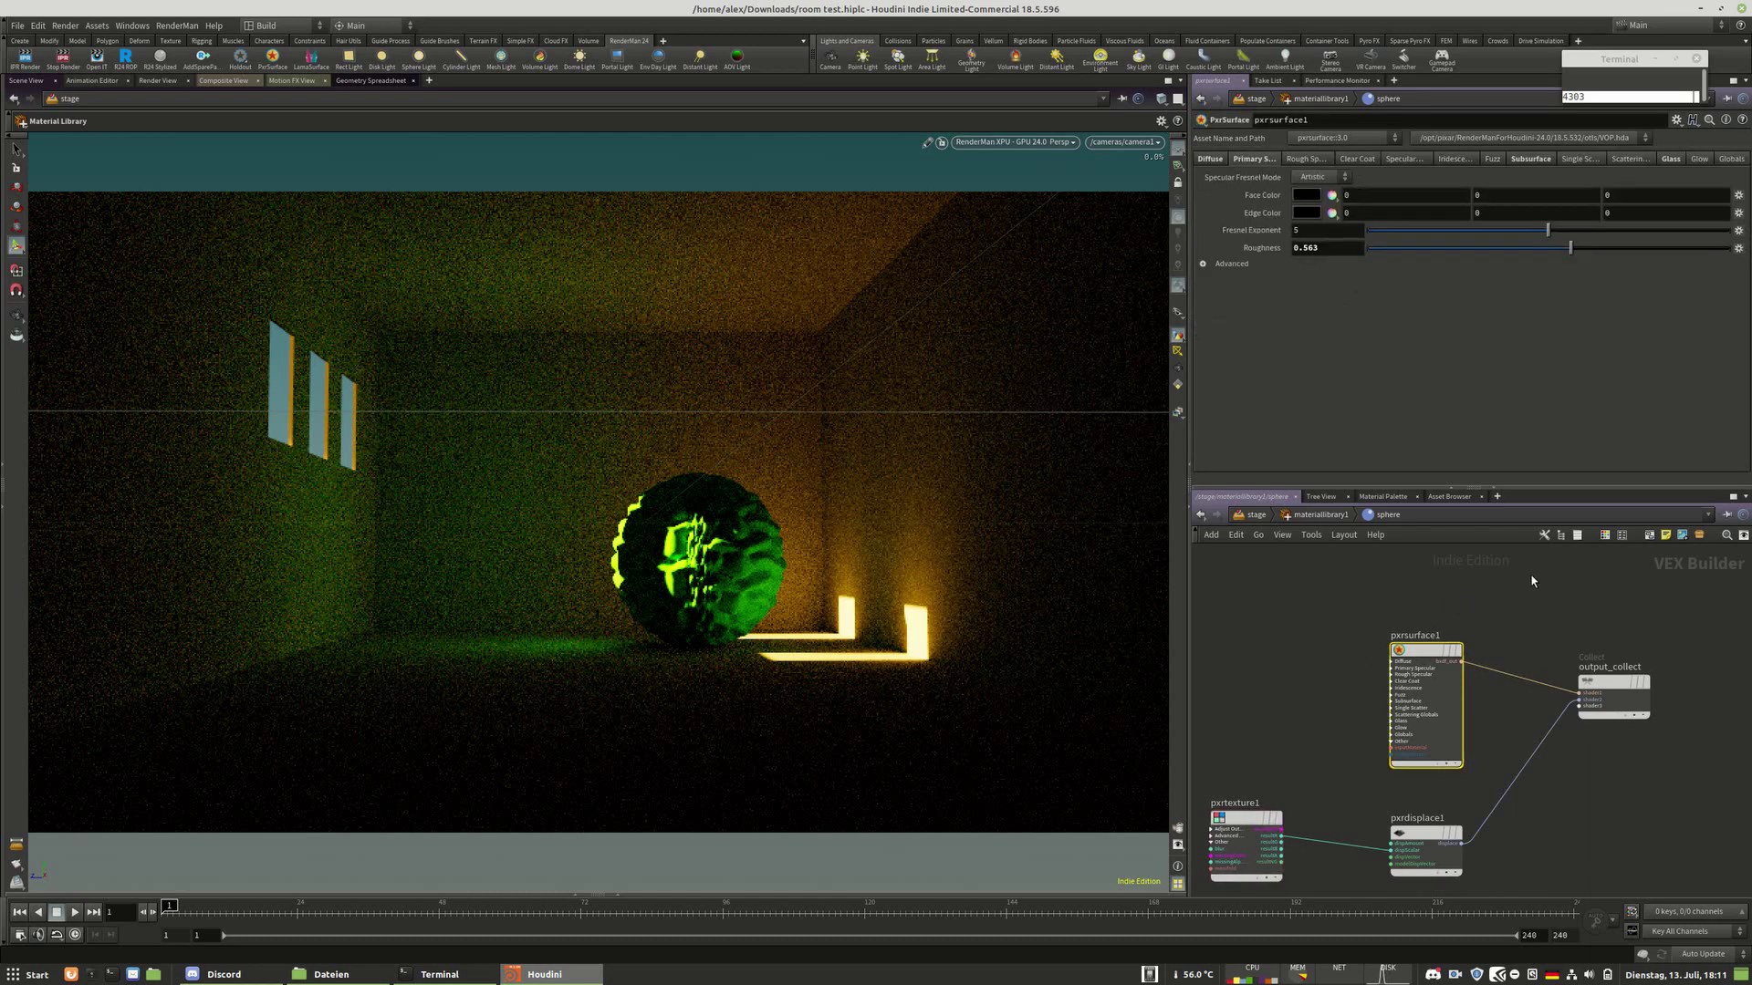
{"action": "left_click", "coordinate": [1320, 177]}
{"action": "left_click", "coordinate": [1313, 195]}
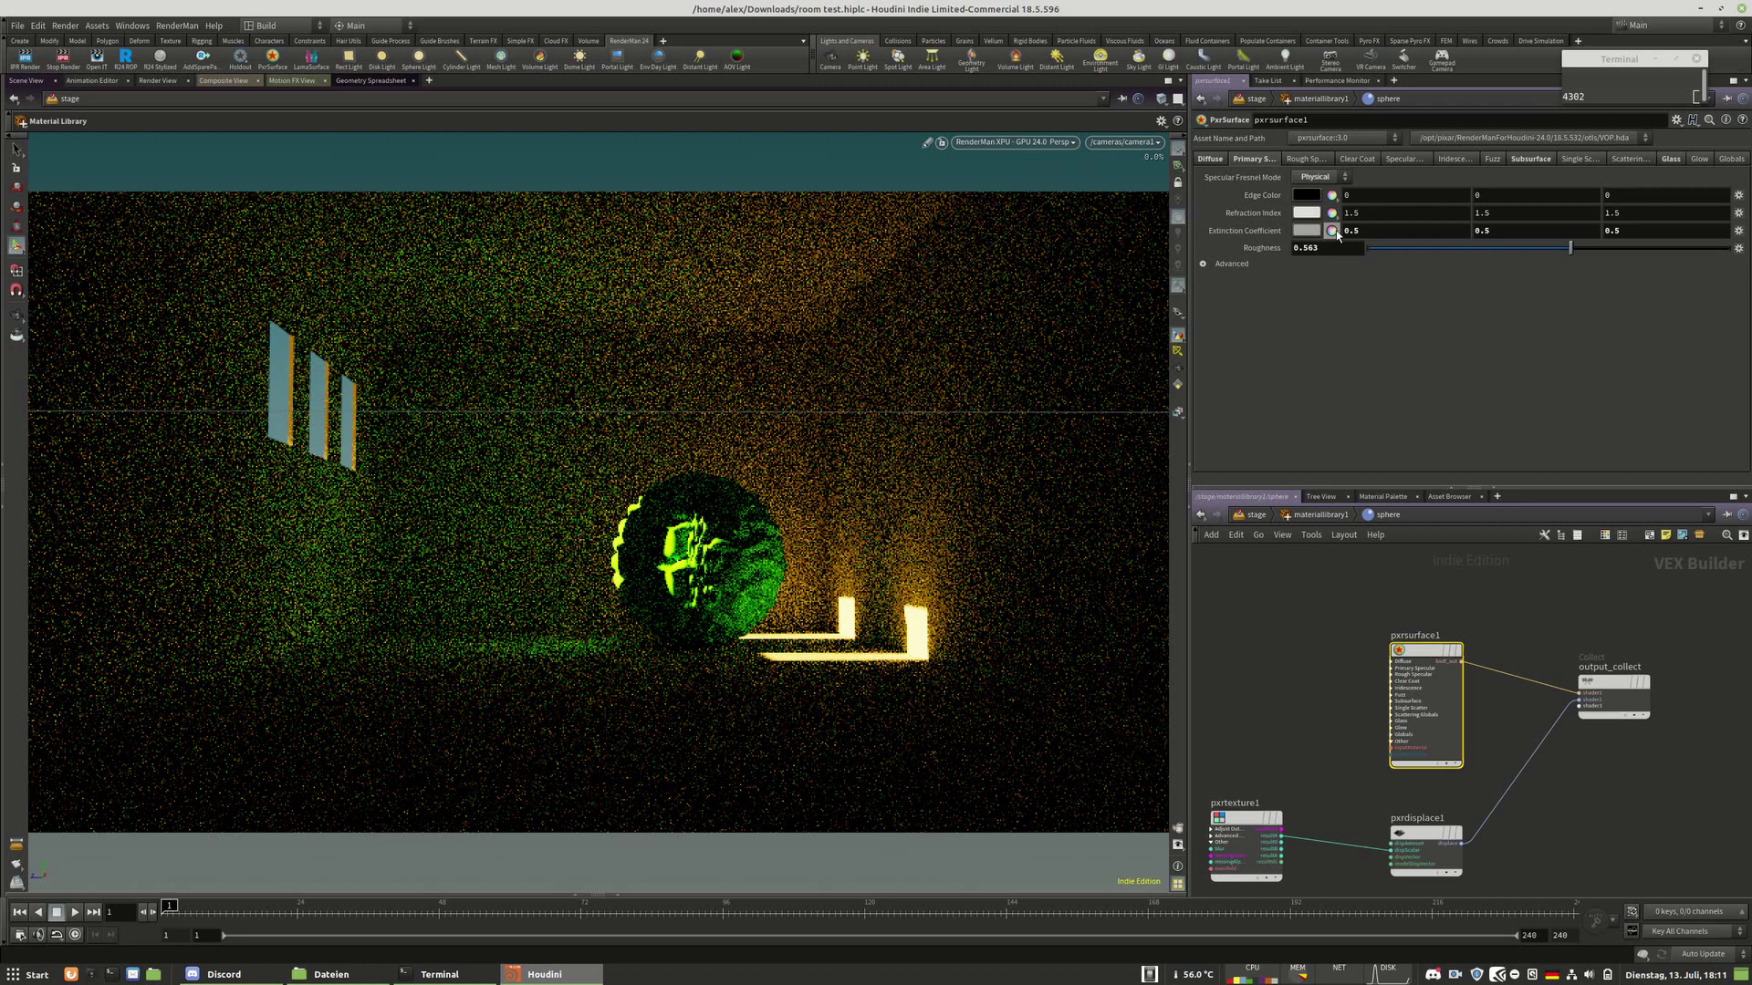
{"action": "middle_click_drag", "start_coordinate": [1244, 232], "coordinate": [1276, 231]}
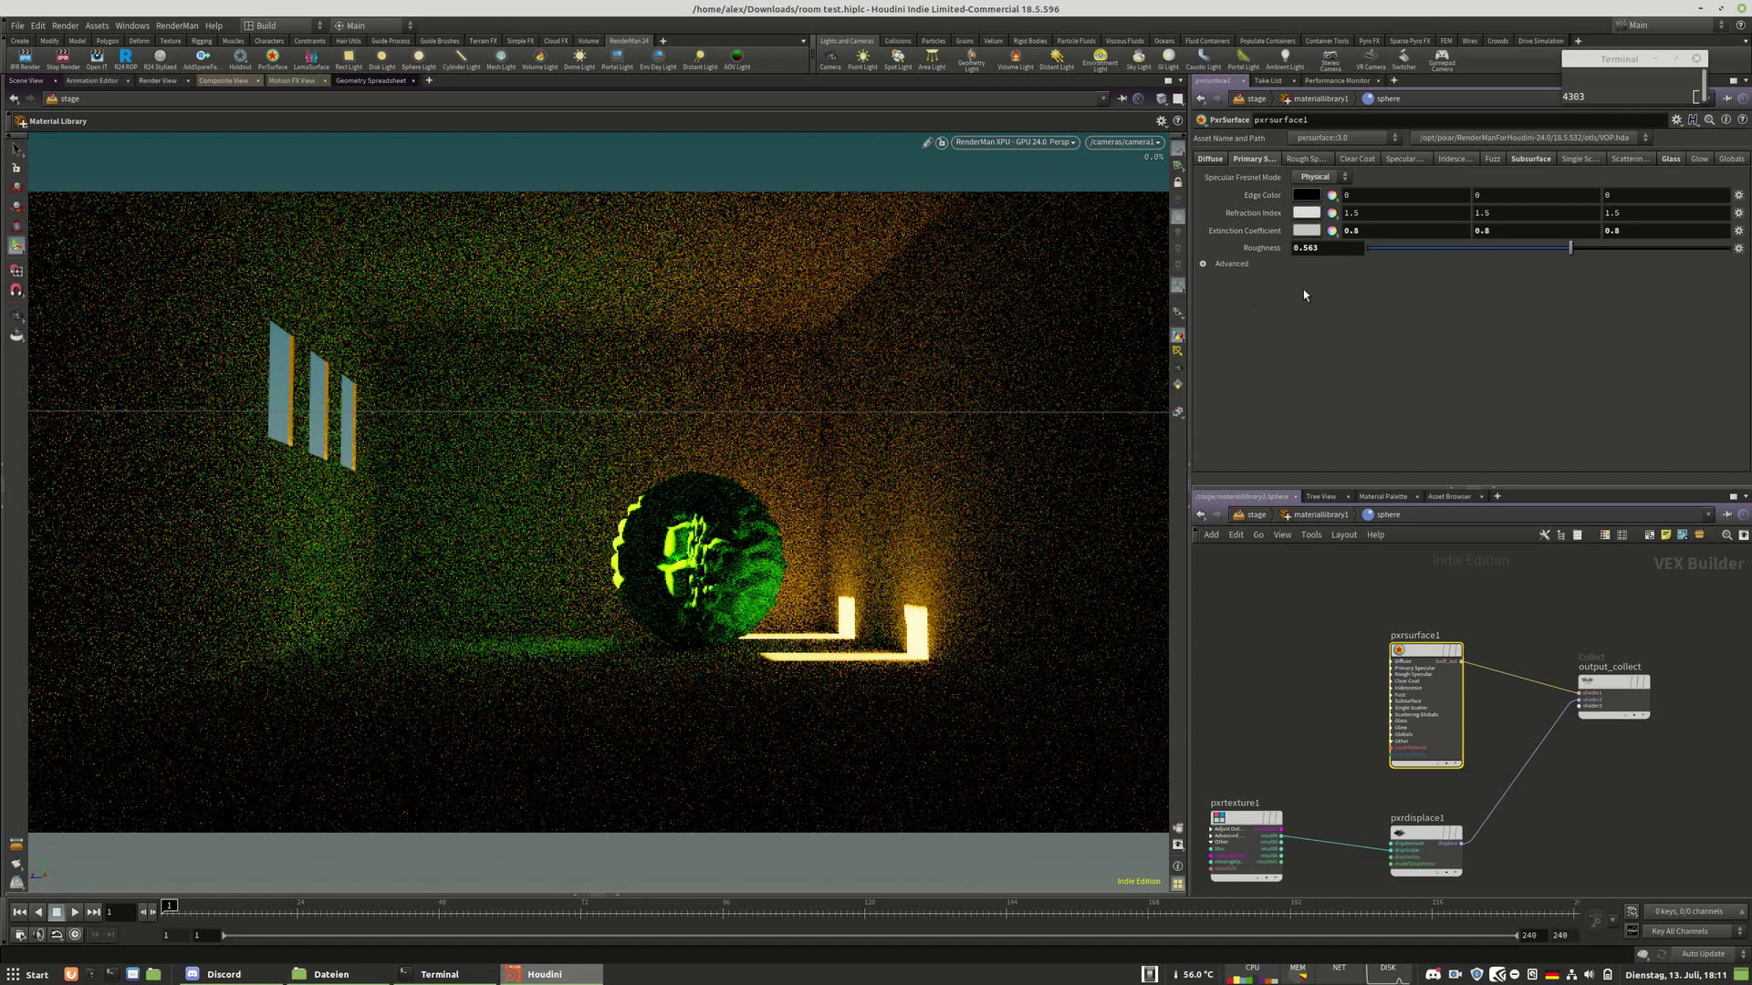
Lower pxrsurface1's primary specular roughness to about 0.183 and raise its subsurface gain to 0.19
{"action": "left_click", "coordinate": [1433, 248]}
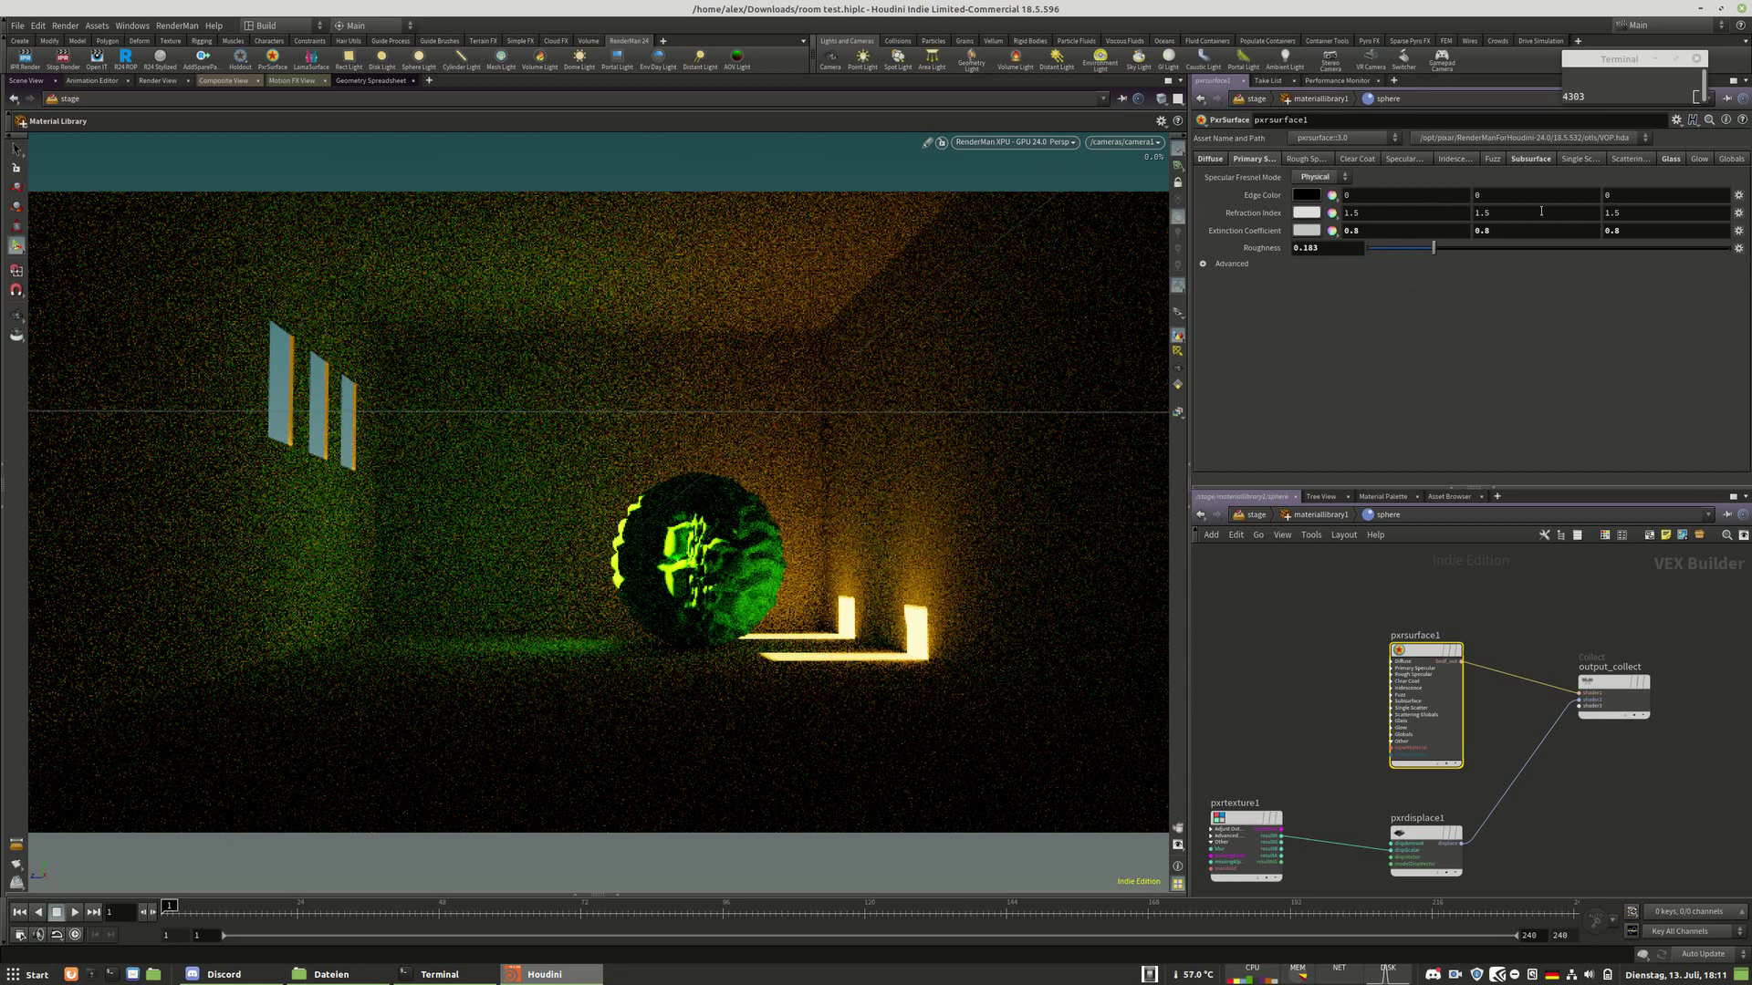
{"action": "left_click", "coordinate": [1530, 159]}
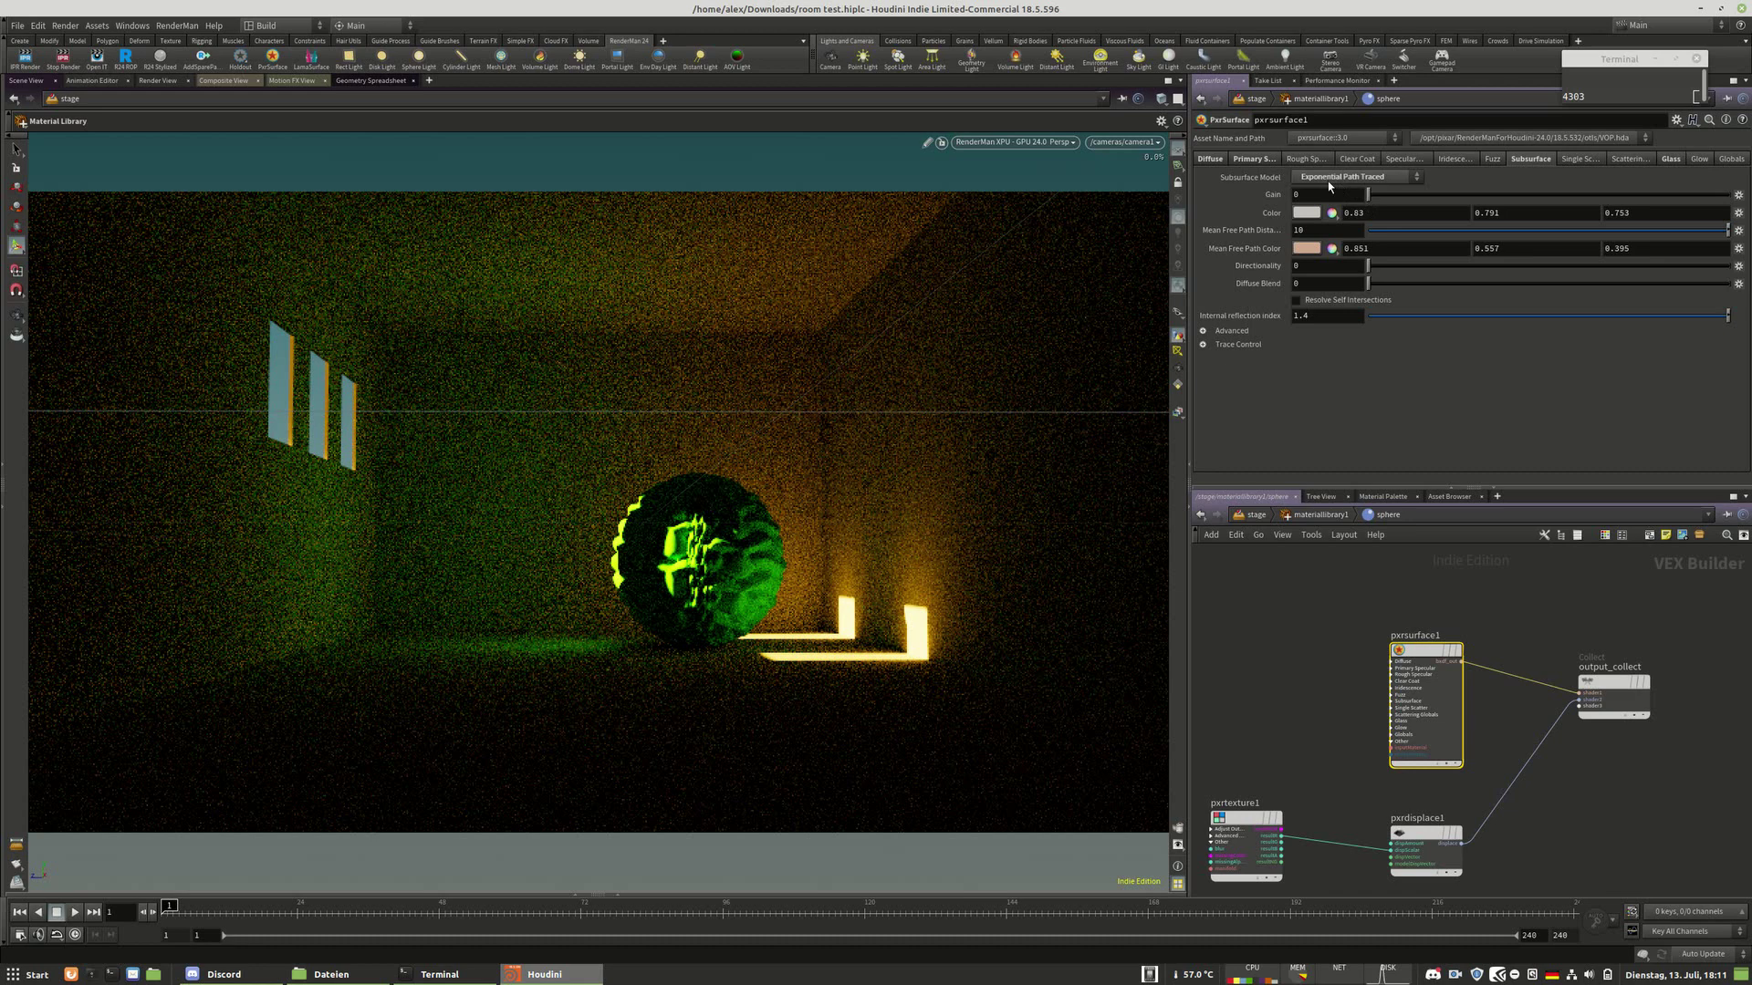
{"action": "left_click", "coordinate": [1436, 194]}
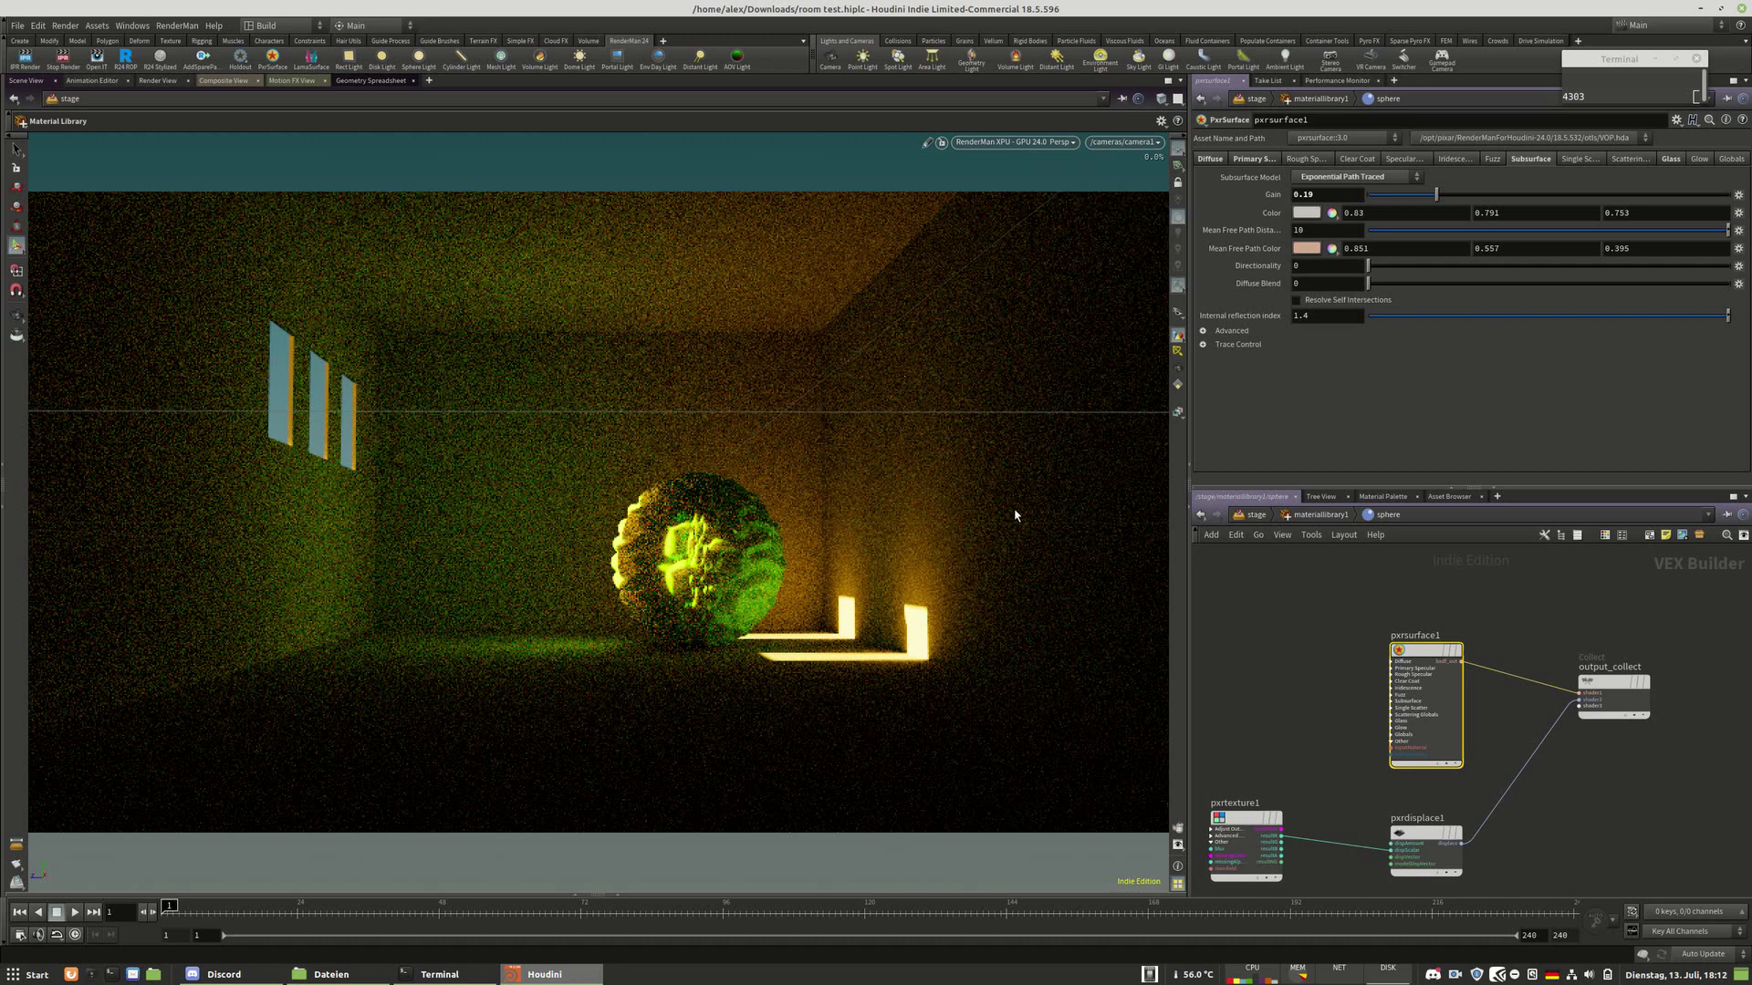
Try a gain of 0.025 on pxrdisplace1 and settle on 0.05
{"action": "left_click", "coordinate": [1423, 834]}
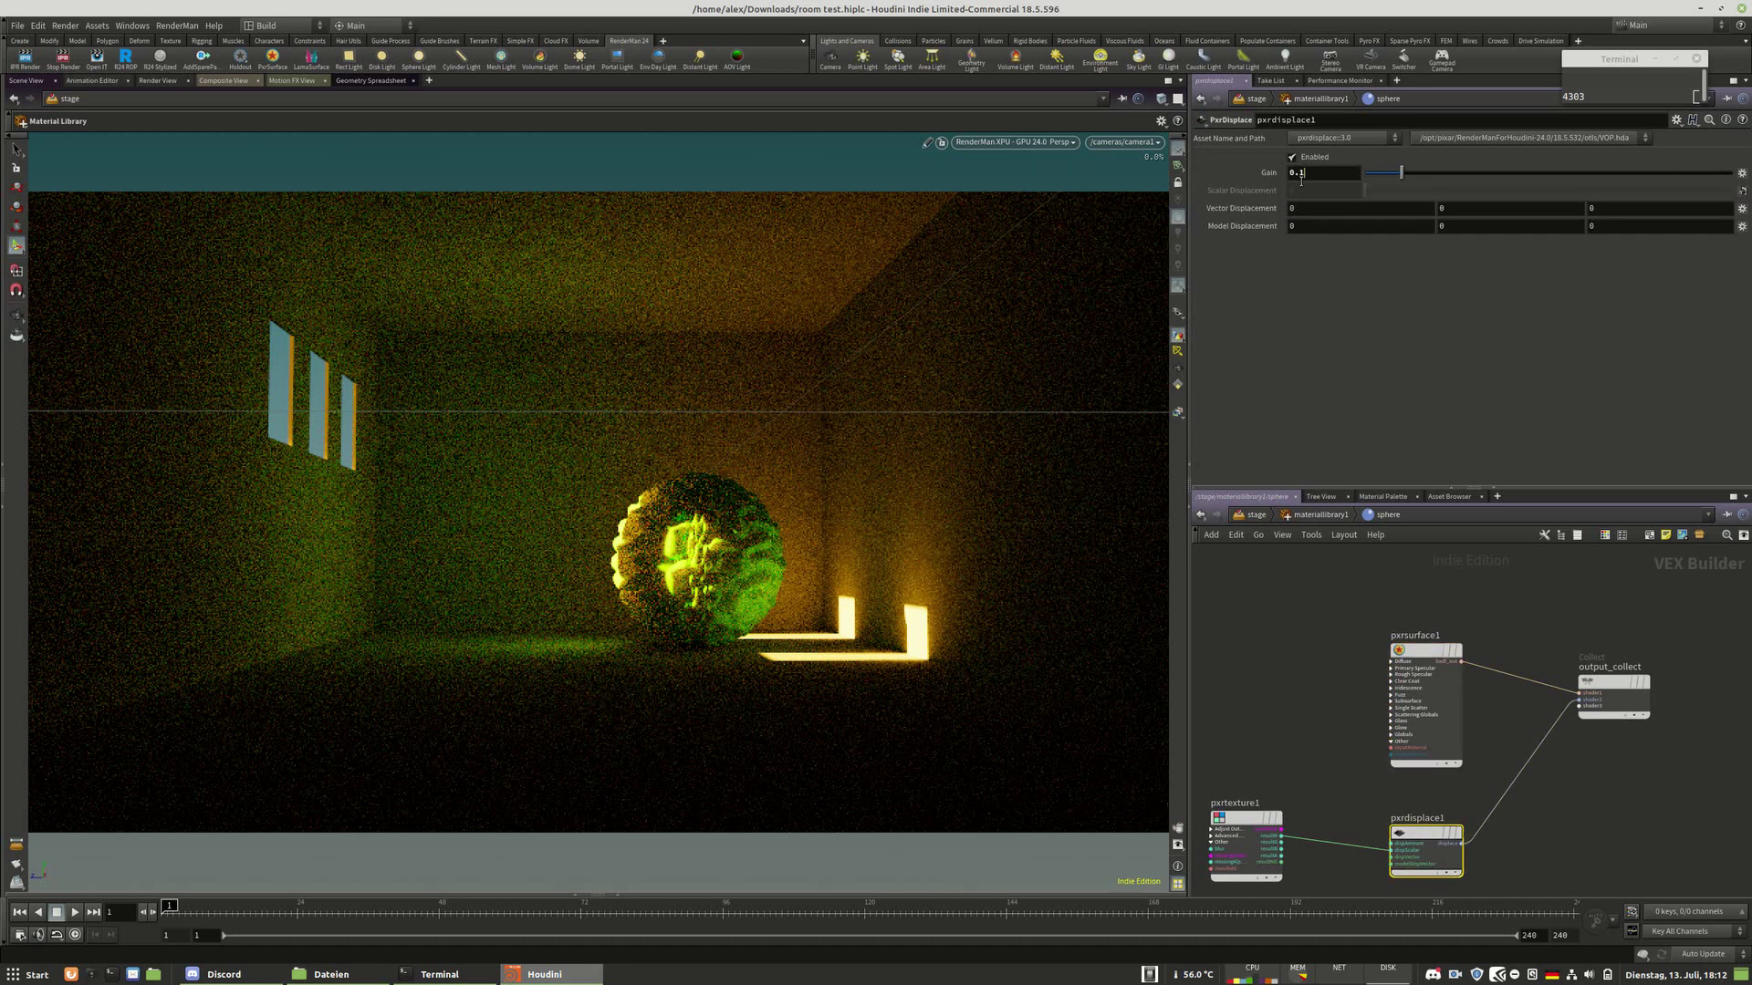
{"action": "double_click", "coordinate": [1301, 175]}
{"action": "type", "text": "025"}
{"action": "key", "text": "Return"}
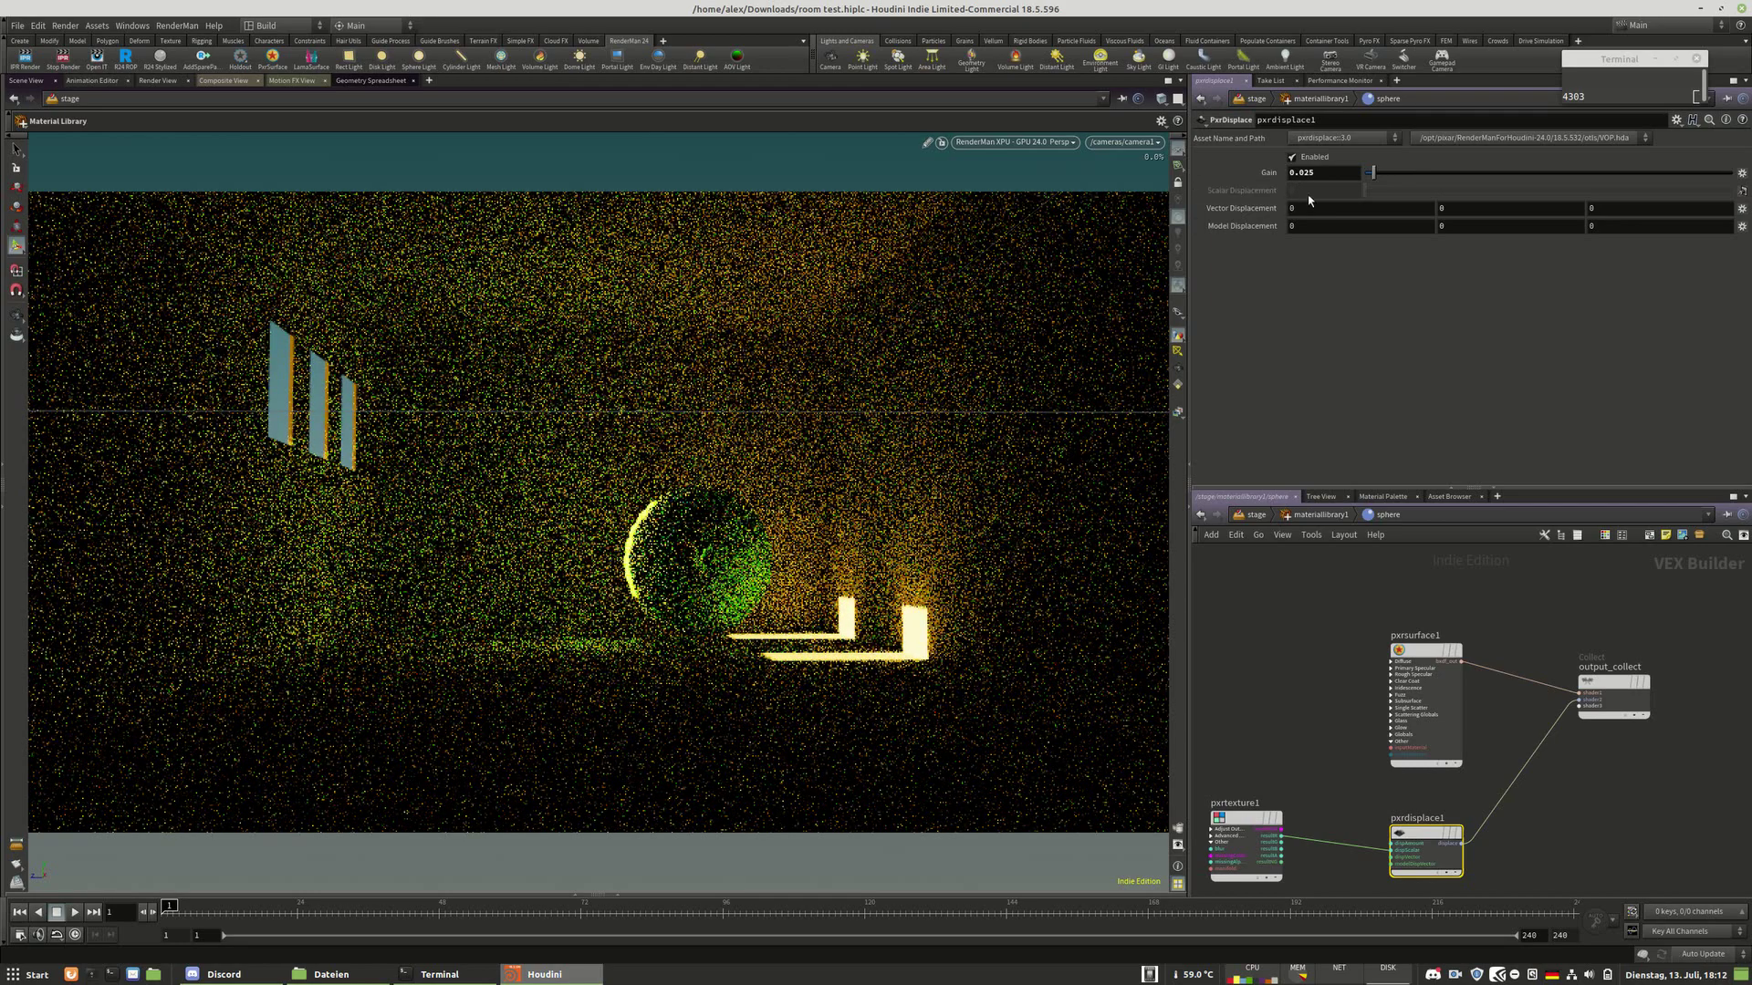
{"action": "double_click", "coordinate": [1304, 173]}
{"action": "type", "text": "05"}
{"action": "key", "text": "Return"}
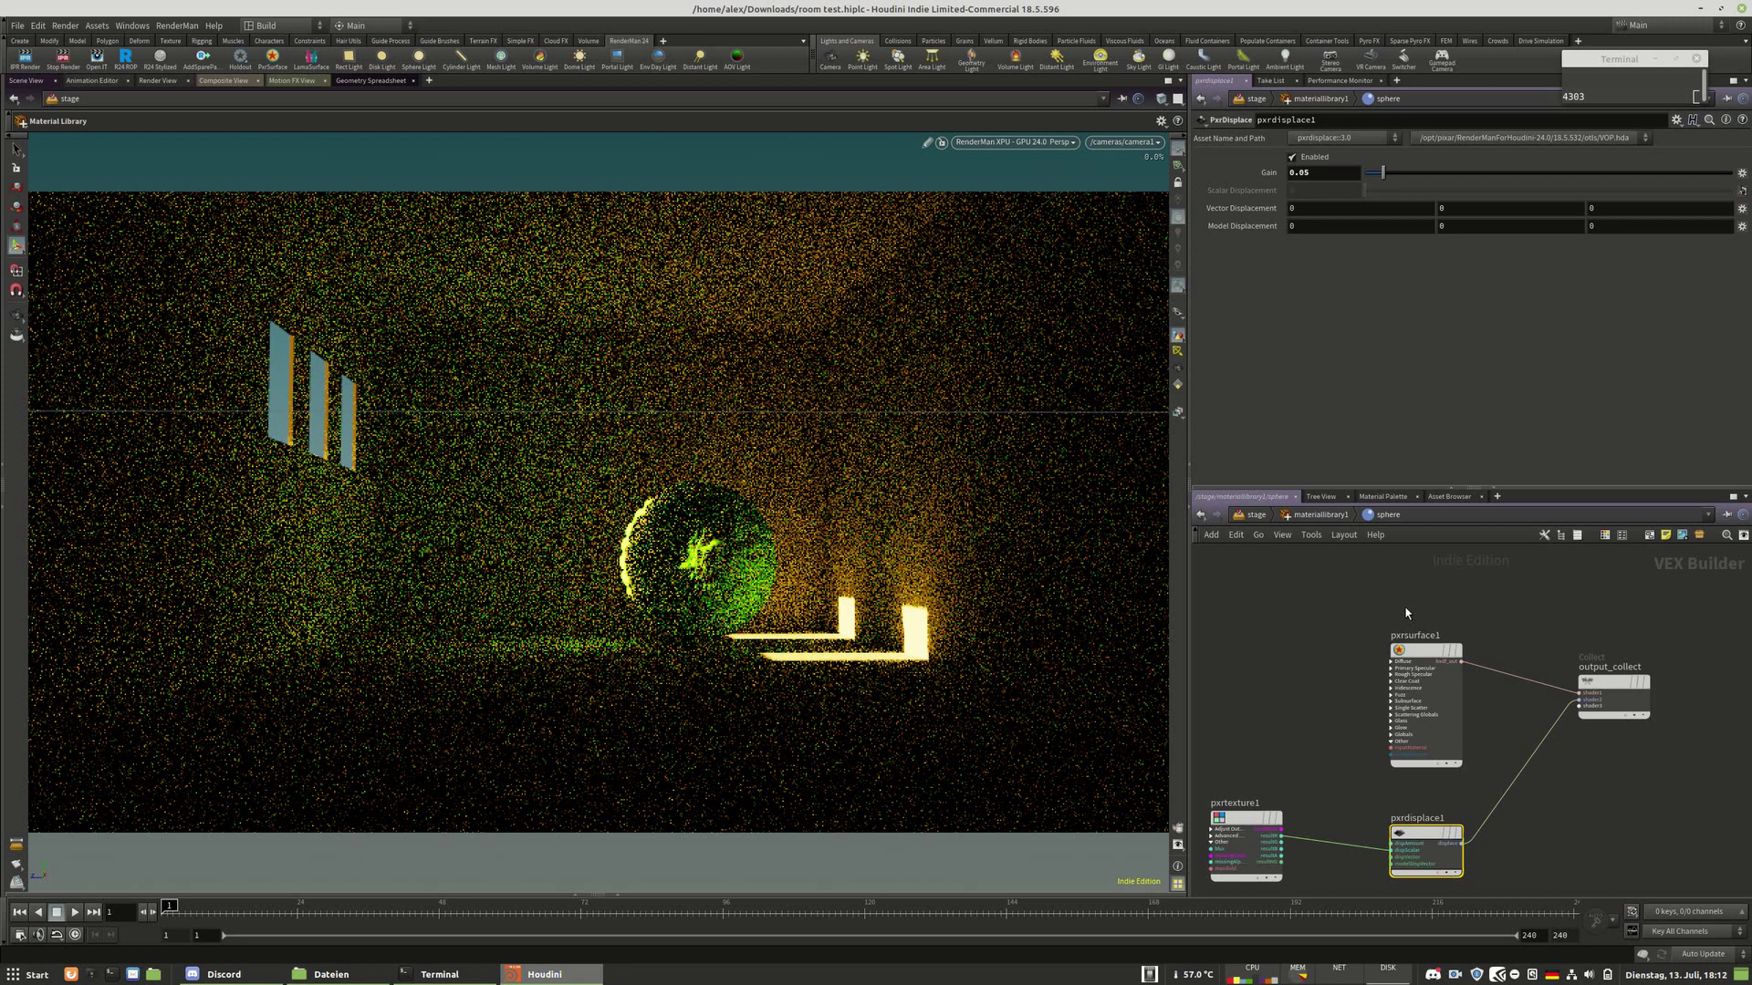
Raise the iridescence face gain of pxrsurface1 to 0.392
{"action": "left_click", "coordinate": [1423, 654]}
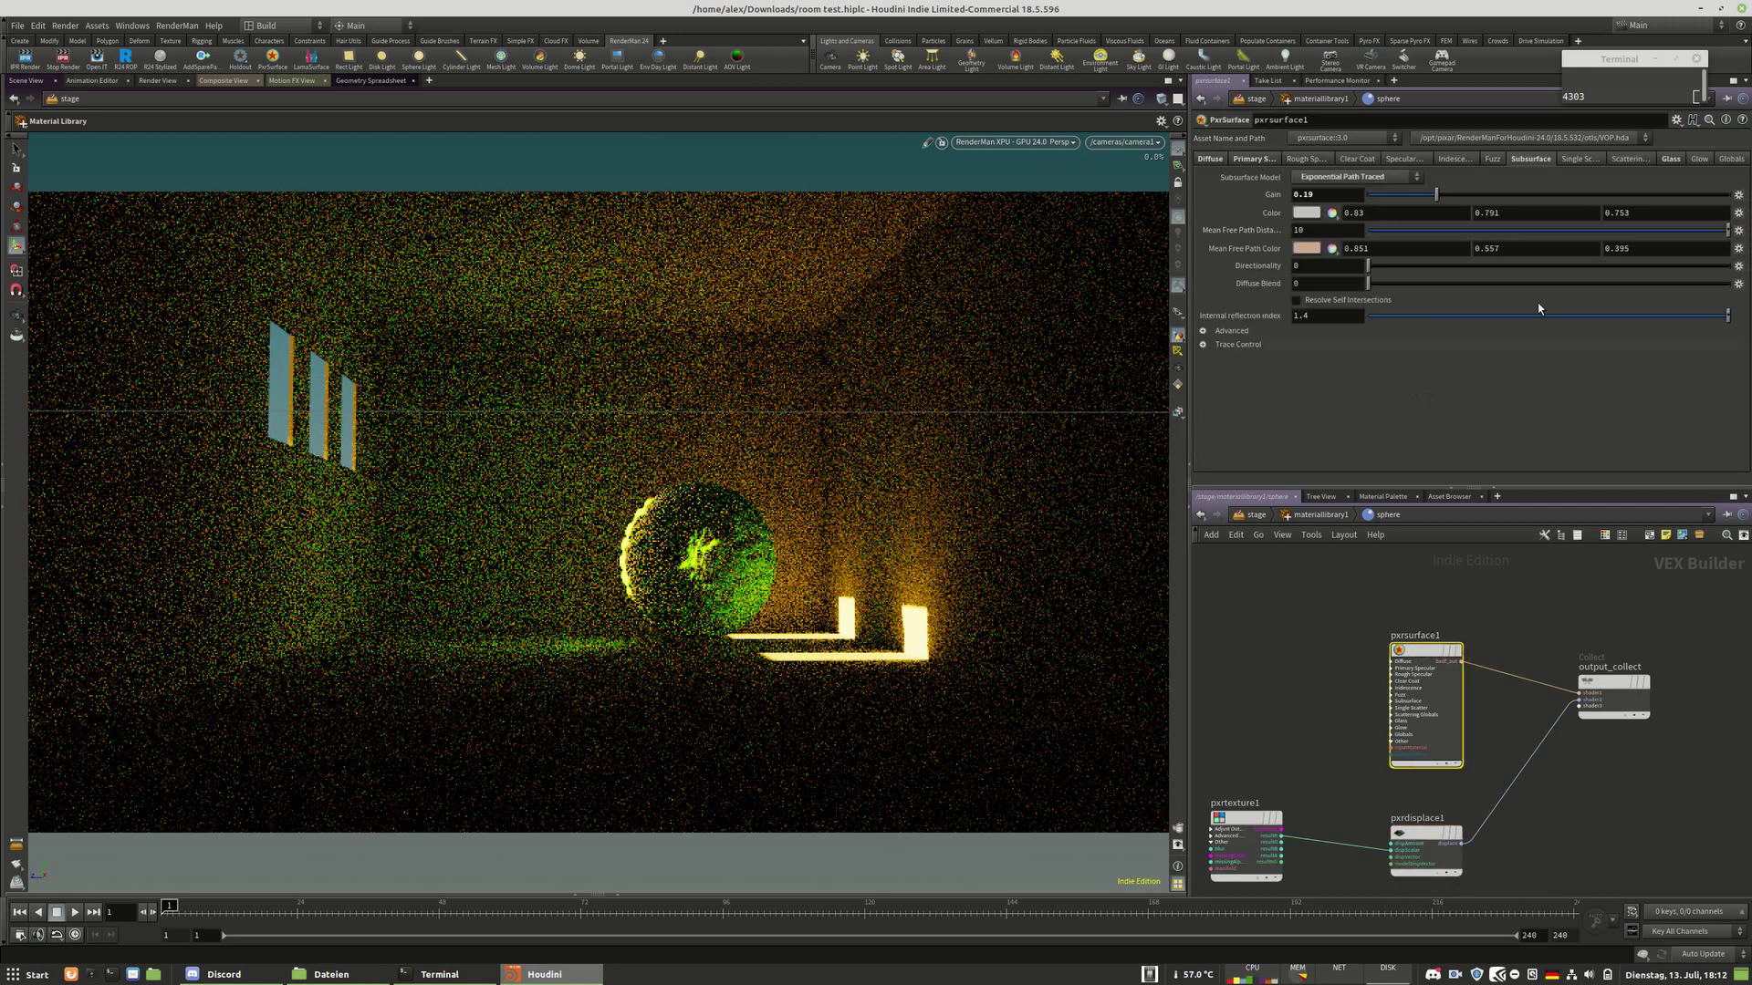
{"action": "left_click", "coordinate": [1276, 162]}
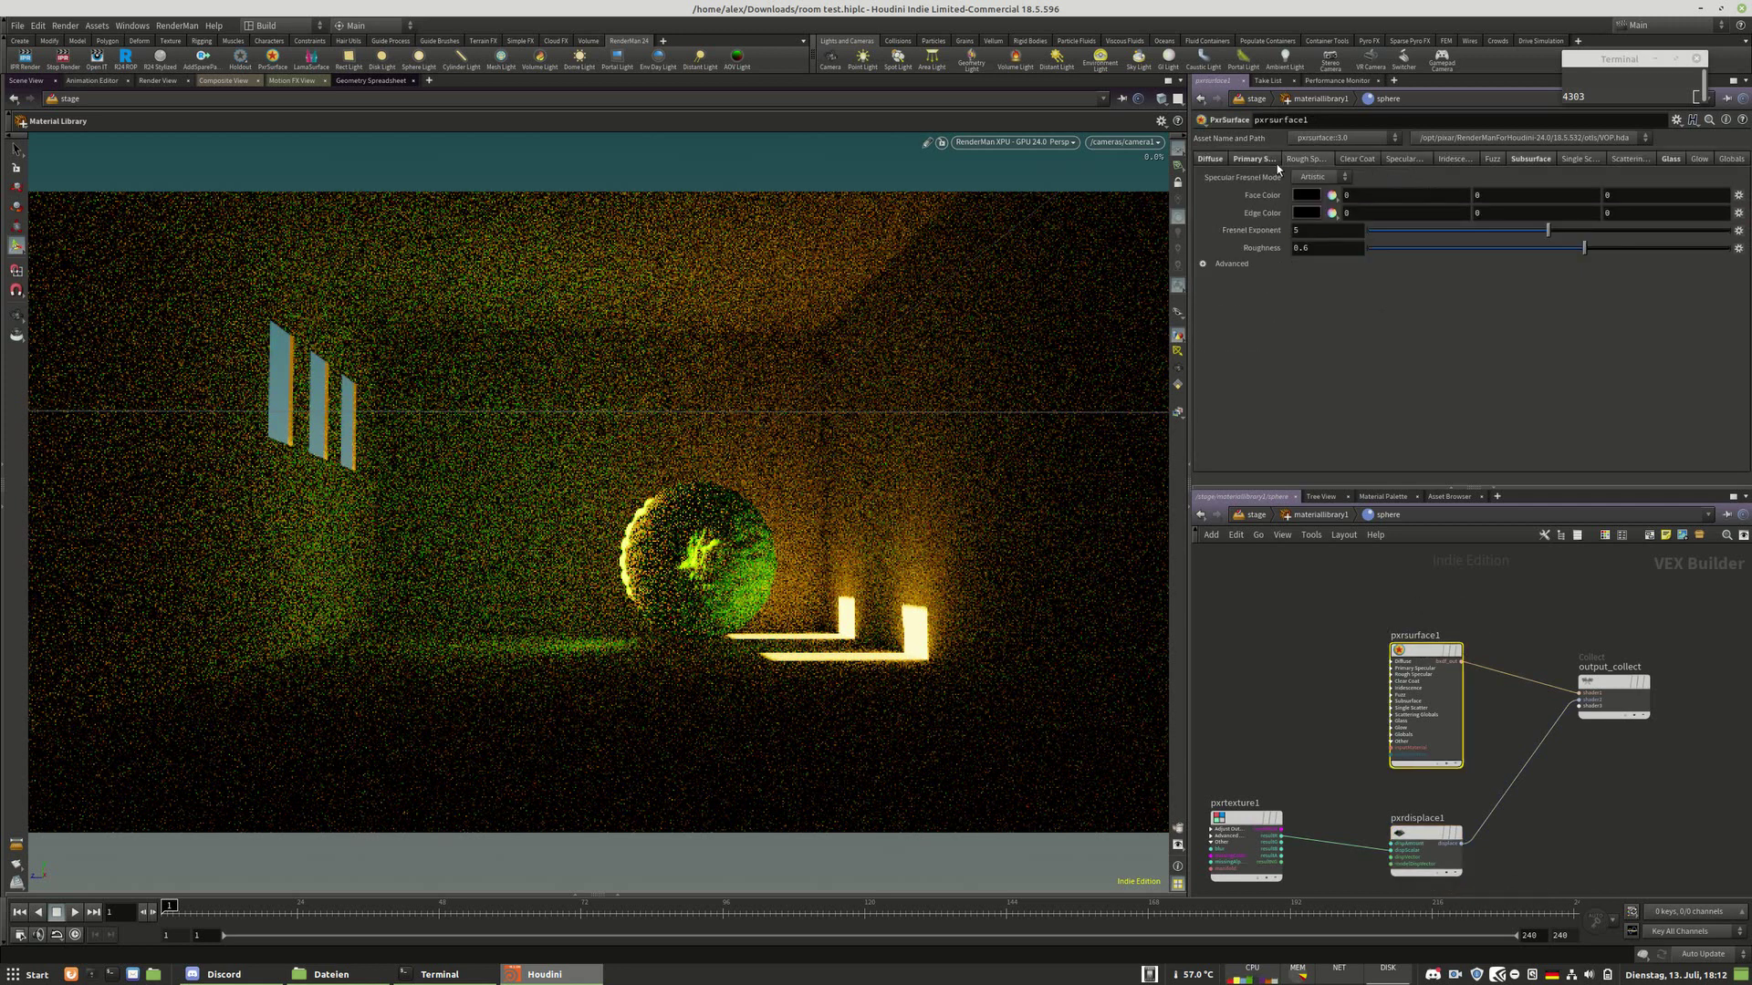
{"action": "left_click", "coordinate": [1356, 162]}
{"action": "left_click", "coordinate": [1407, 162]}
{"action": "left_click", "coordinate": [1454, 160]}
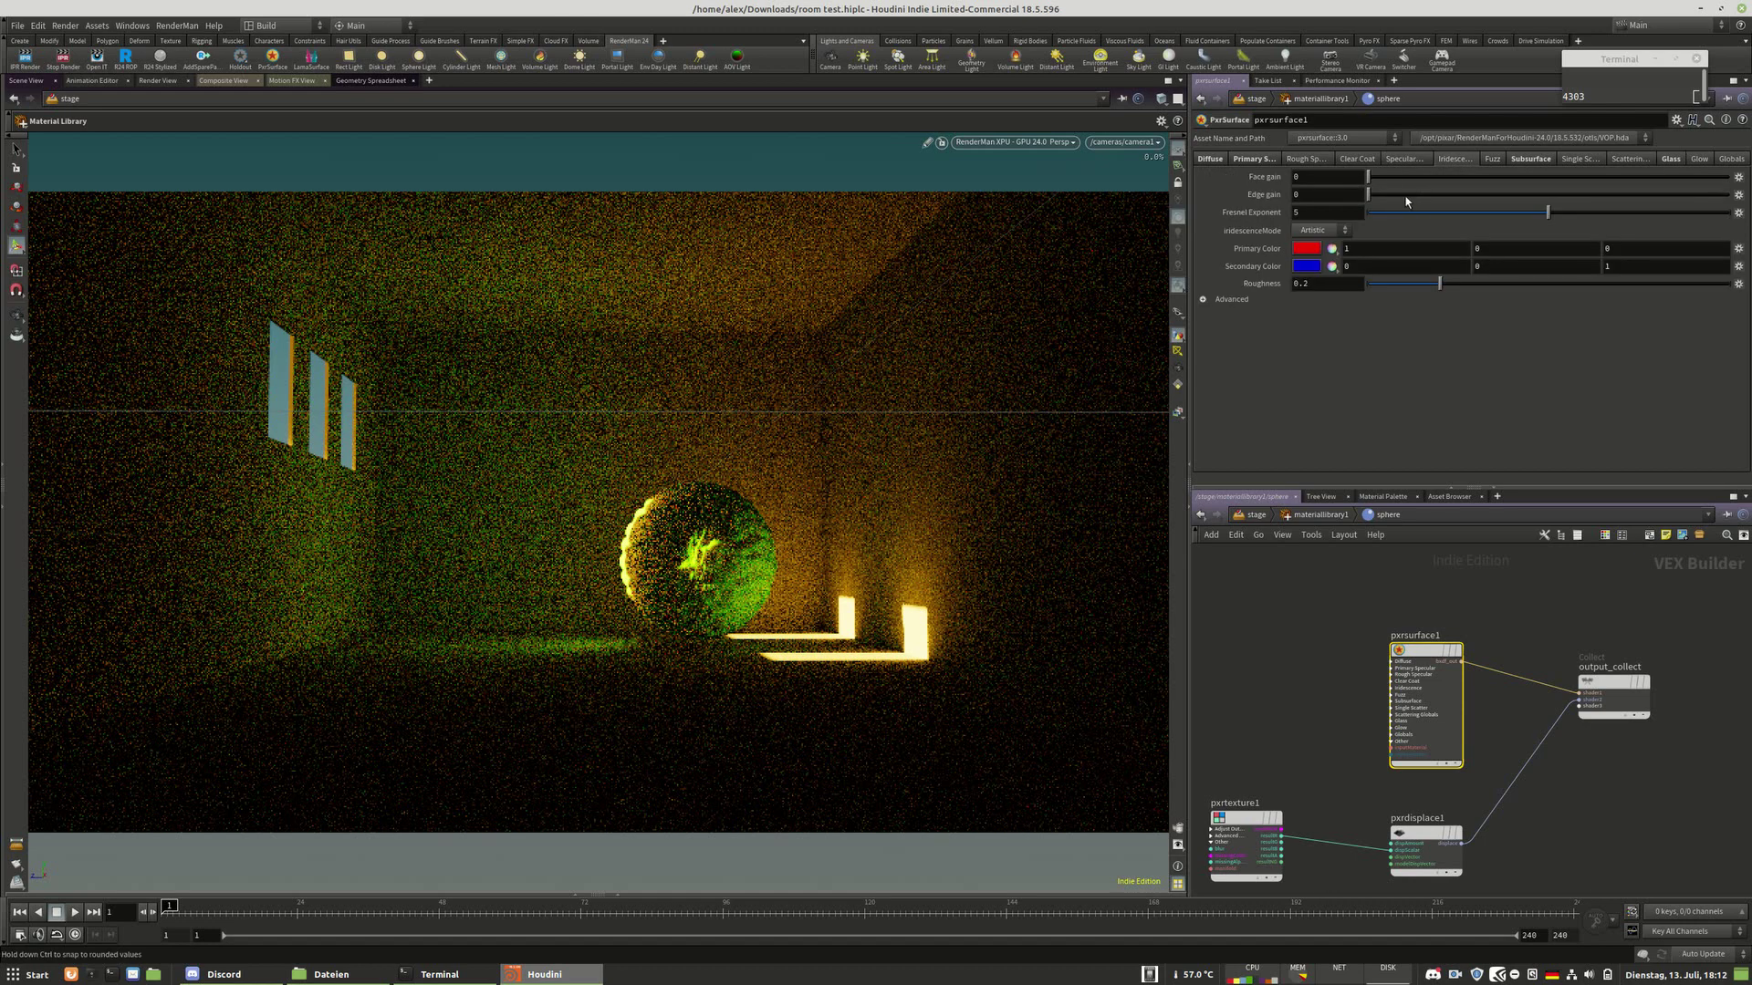
{"action": "left_click_drag", "start_coordinate": [1409, 177], "coordinate": [1509, 177]}
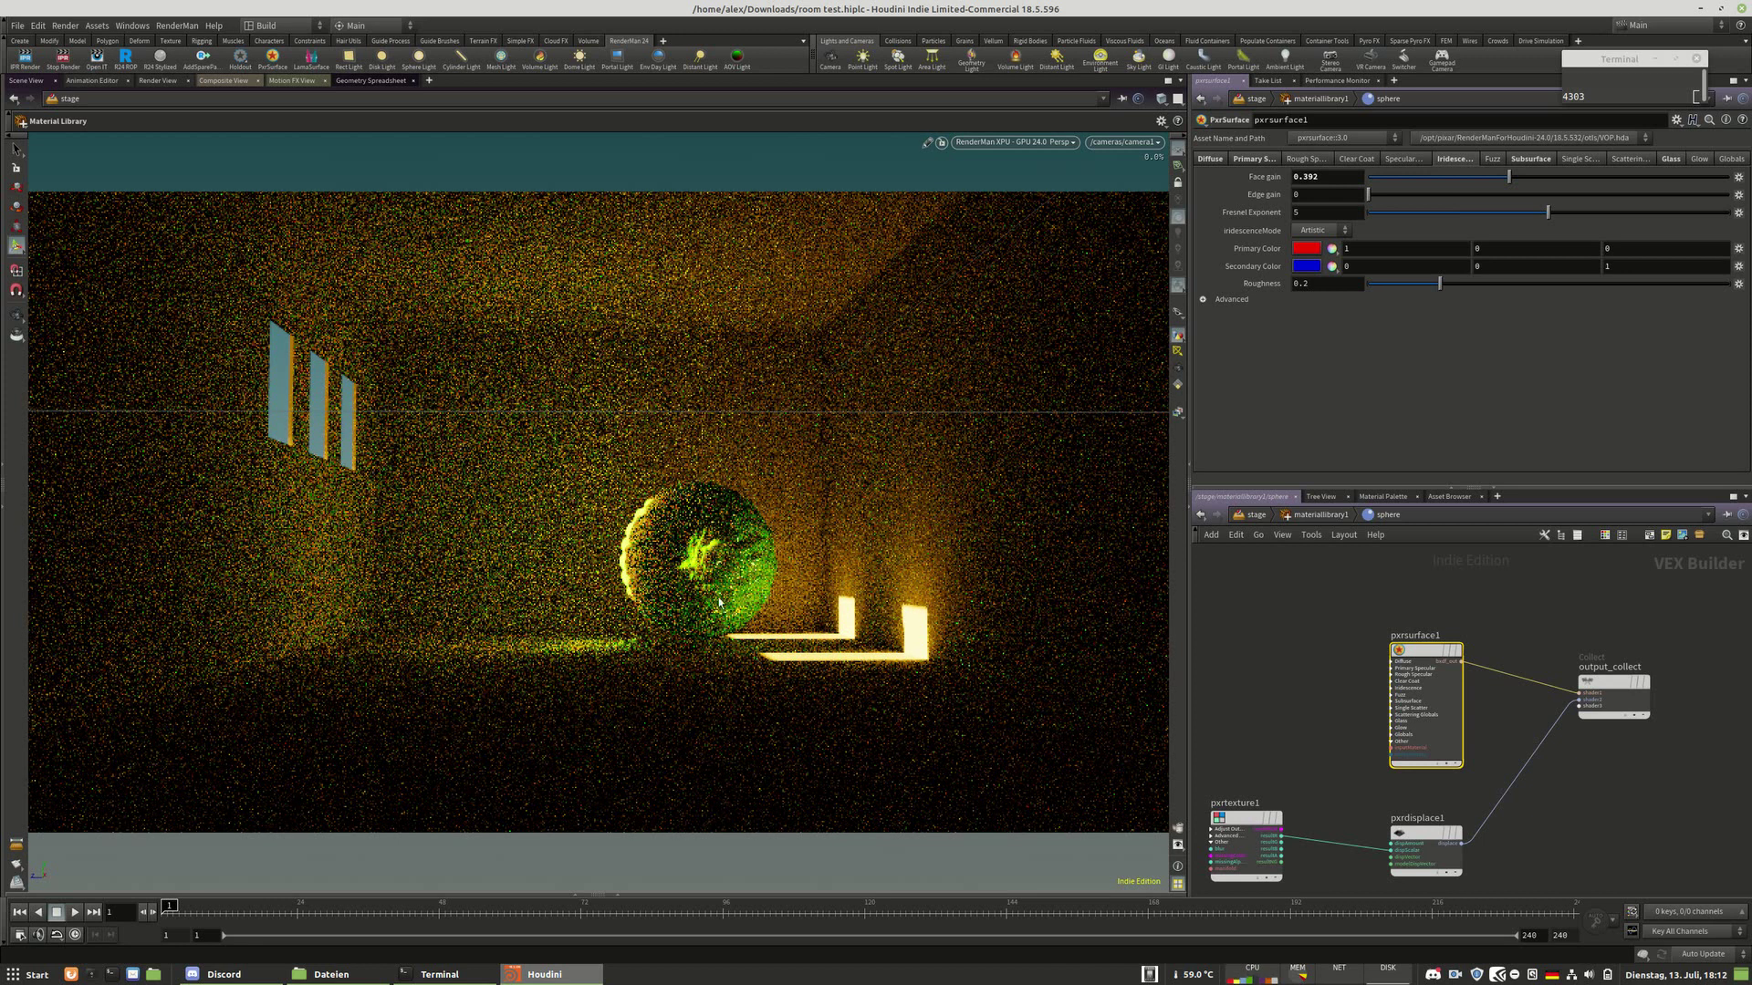
Try a glass refraction gain of 0.582 and reflection gain of 0.416 on pxrsurface1, and return both to 0
{"action": "left_click", "coordinate": [1671, 159]}
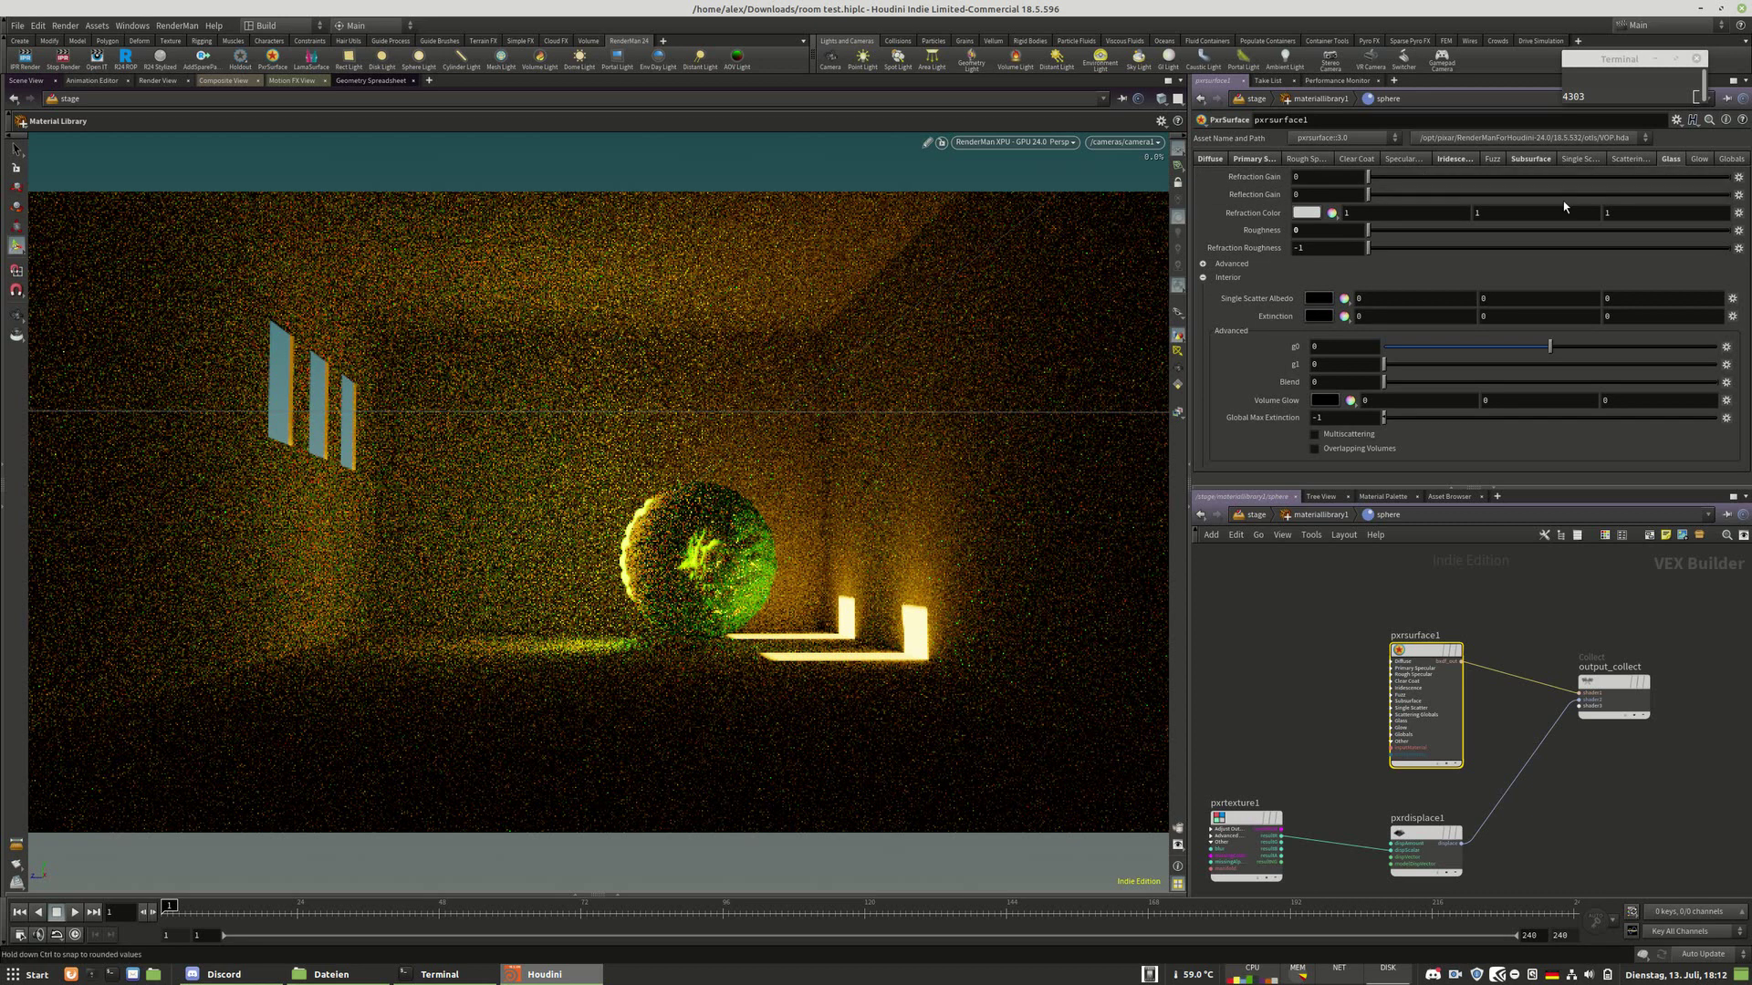
{"action": "left_click_drag", "start_coordinate": [1368, 176], "coordinate": [1584, 179]}
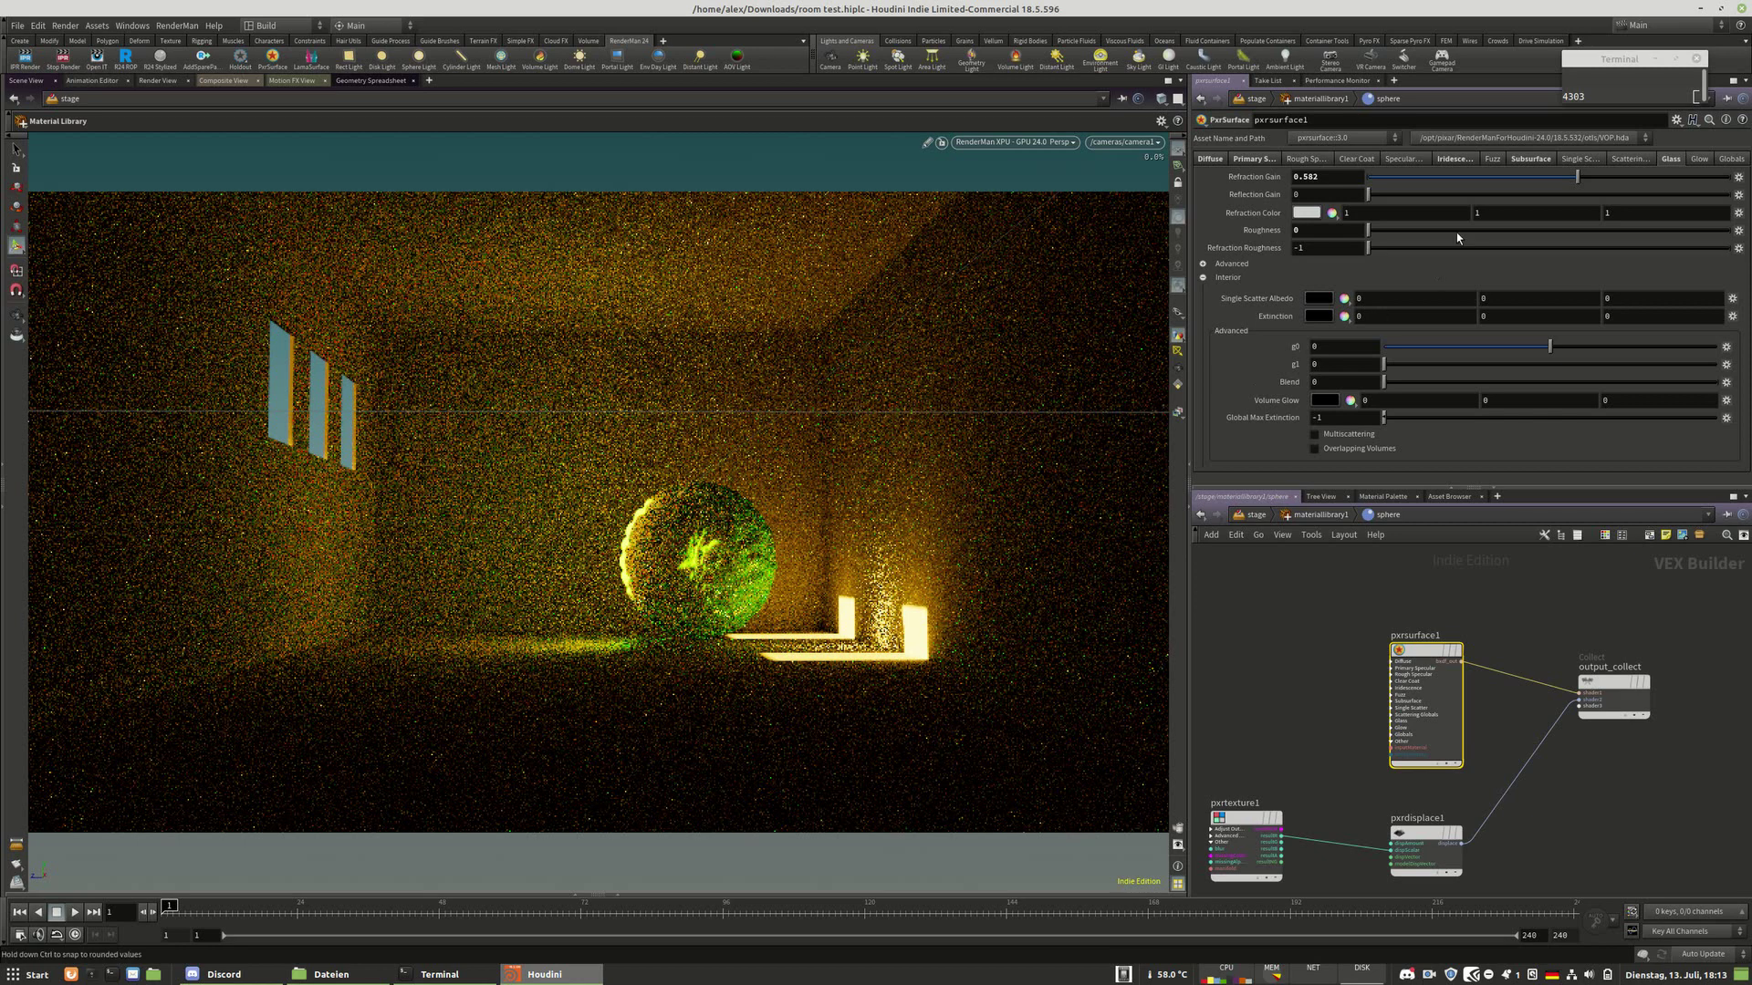
{"action": "left_click", "coordinate": [1517, 194]}
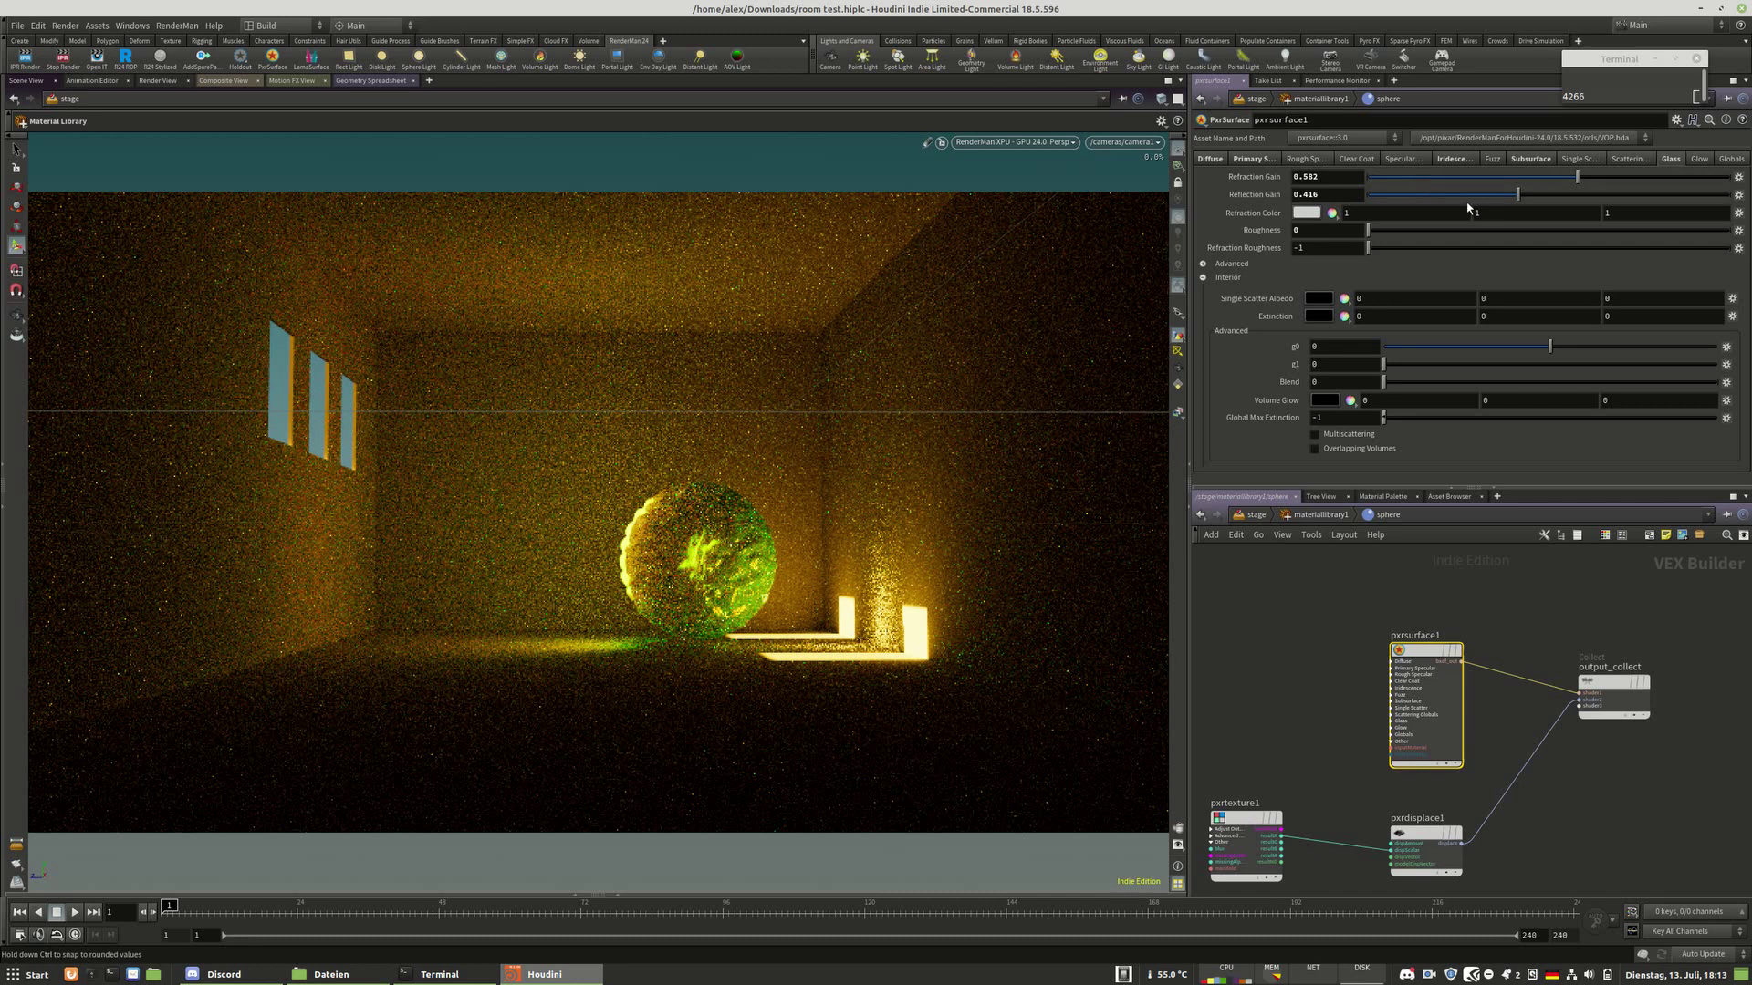
{"action": "left_click_drag", "start_coordinate": [1446, 196], "coordinate": [1350, 178]}
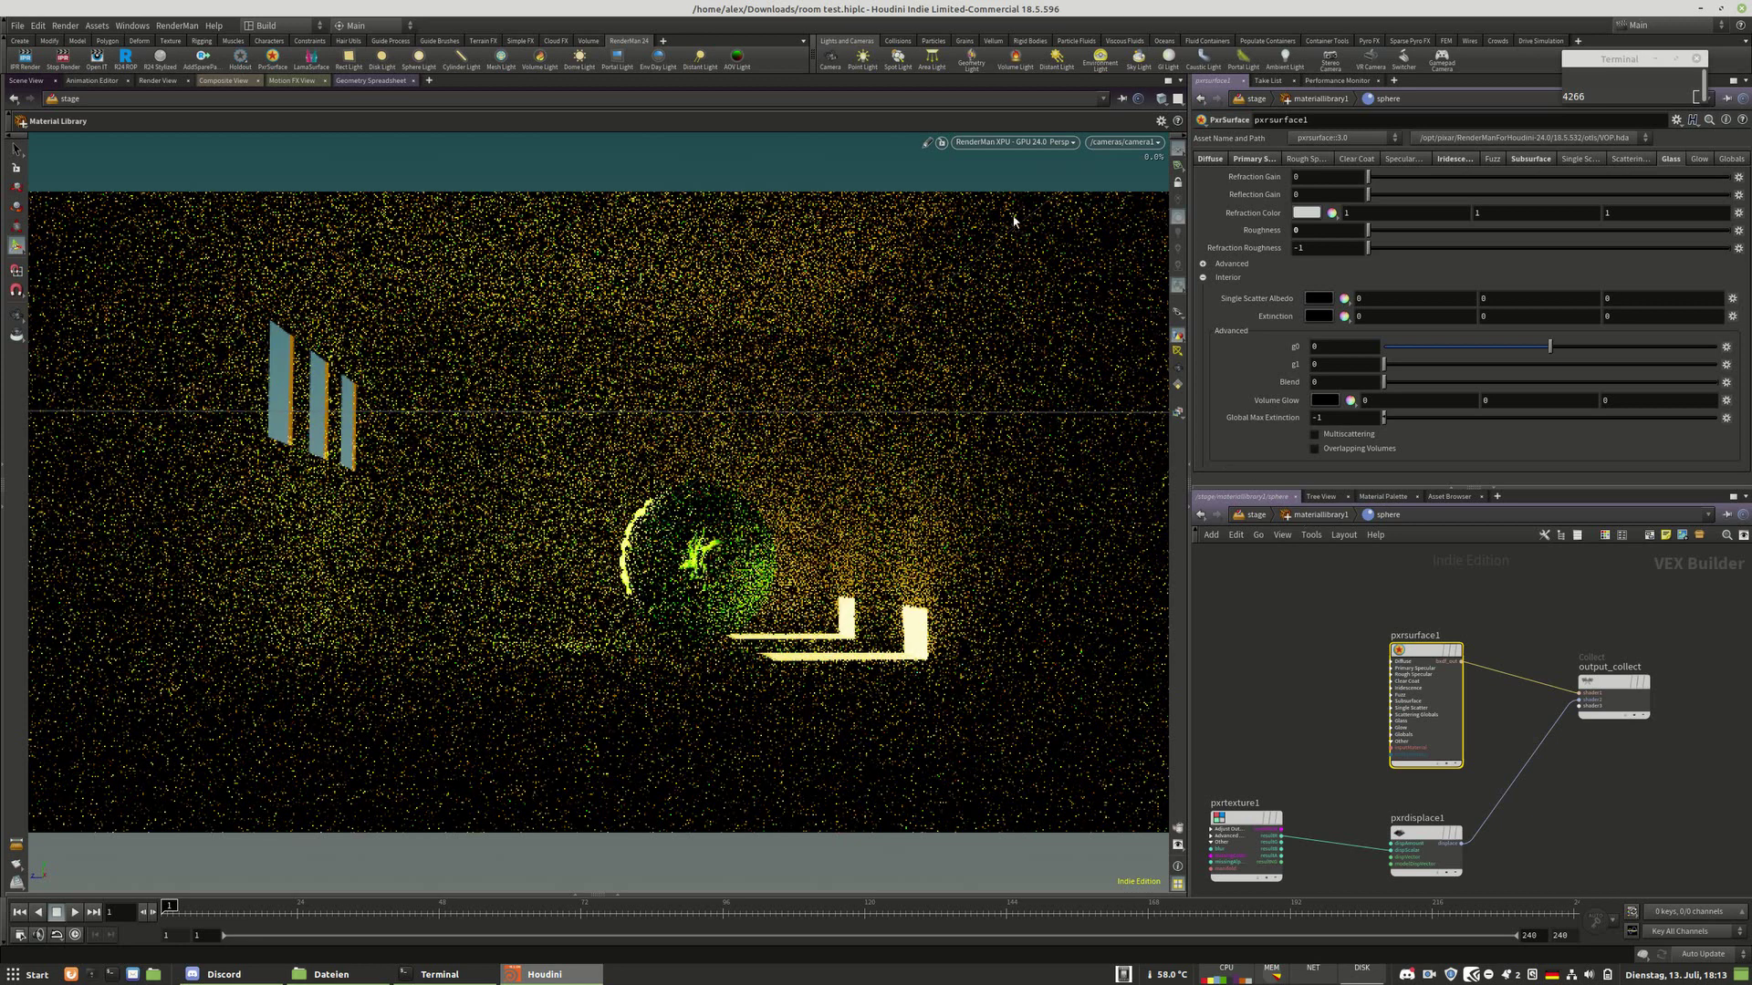
Return to the stage network, assign the concrete_clover material to /sphere in materiallibrary1, and highlight the reading in the Terminal window
{"action": "left_click", "coordinate": [1313, 515]}
{"action": "left_click", "coordinate": [1256, 515]}
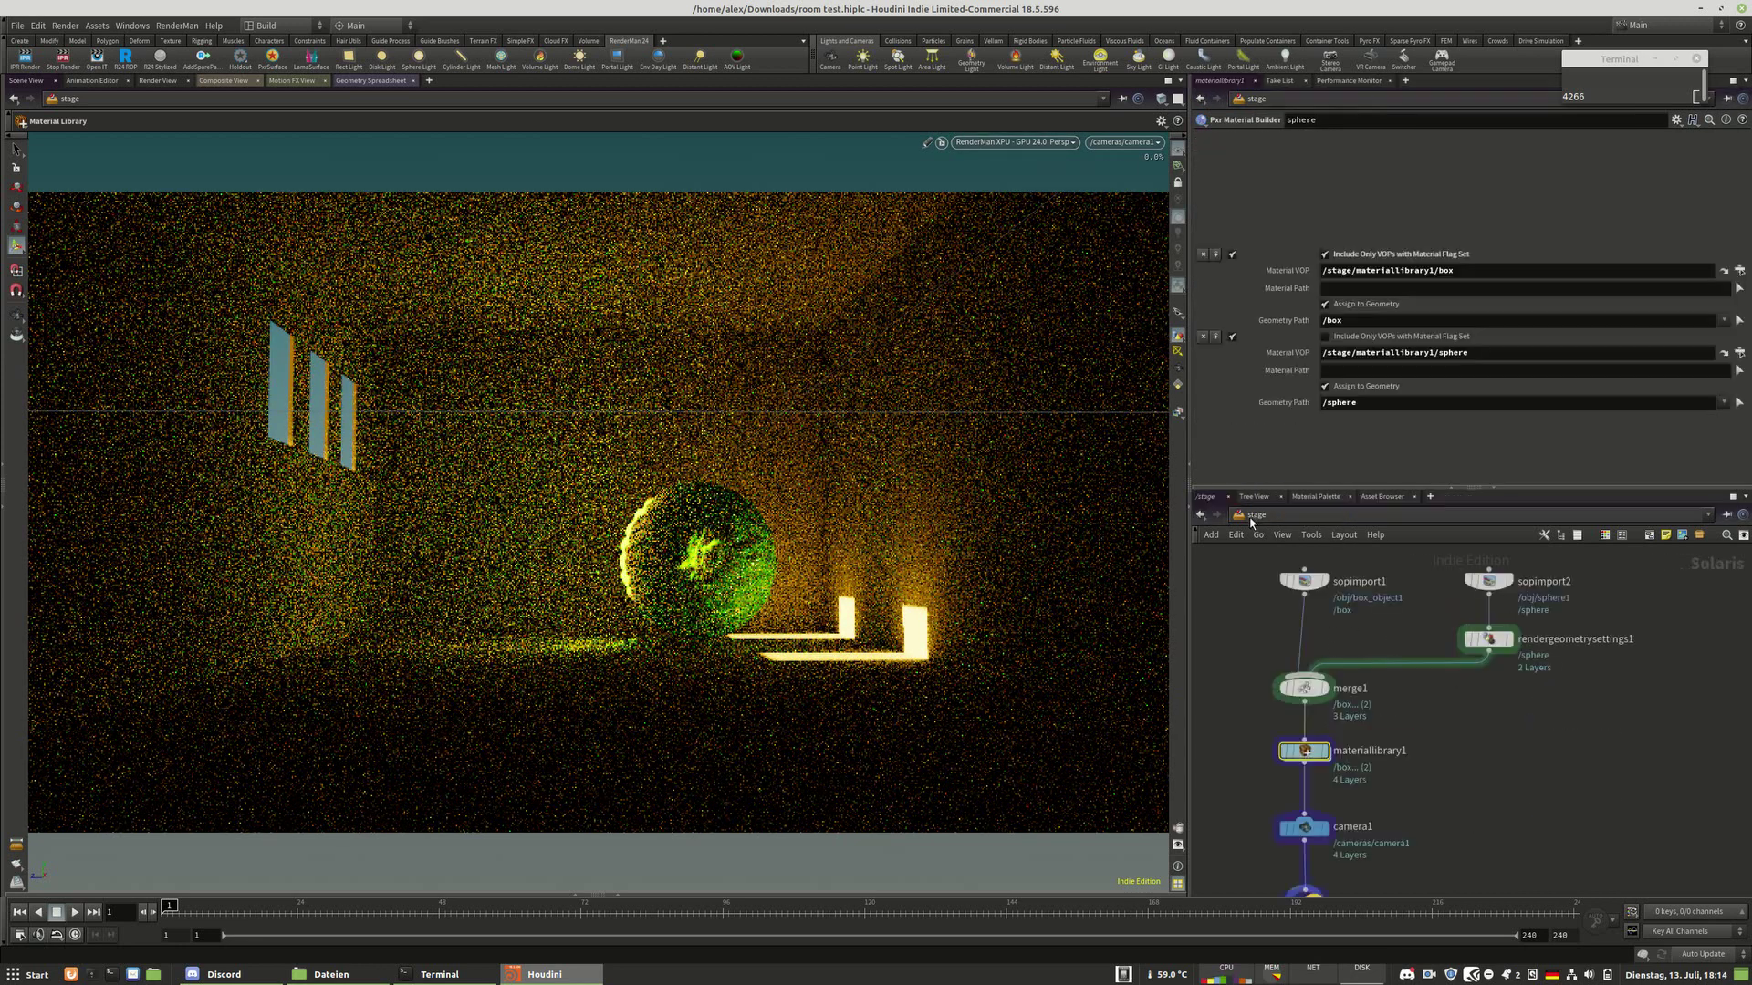
{"action": "left_click_drag", "start_coordinate": [1373, 408], "coordinate": [1330, 412]}
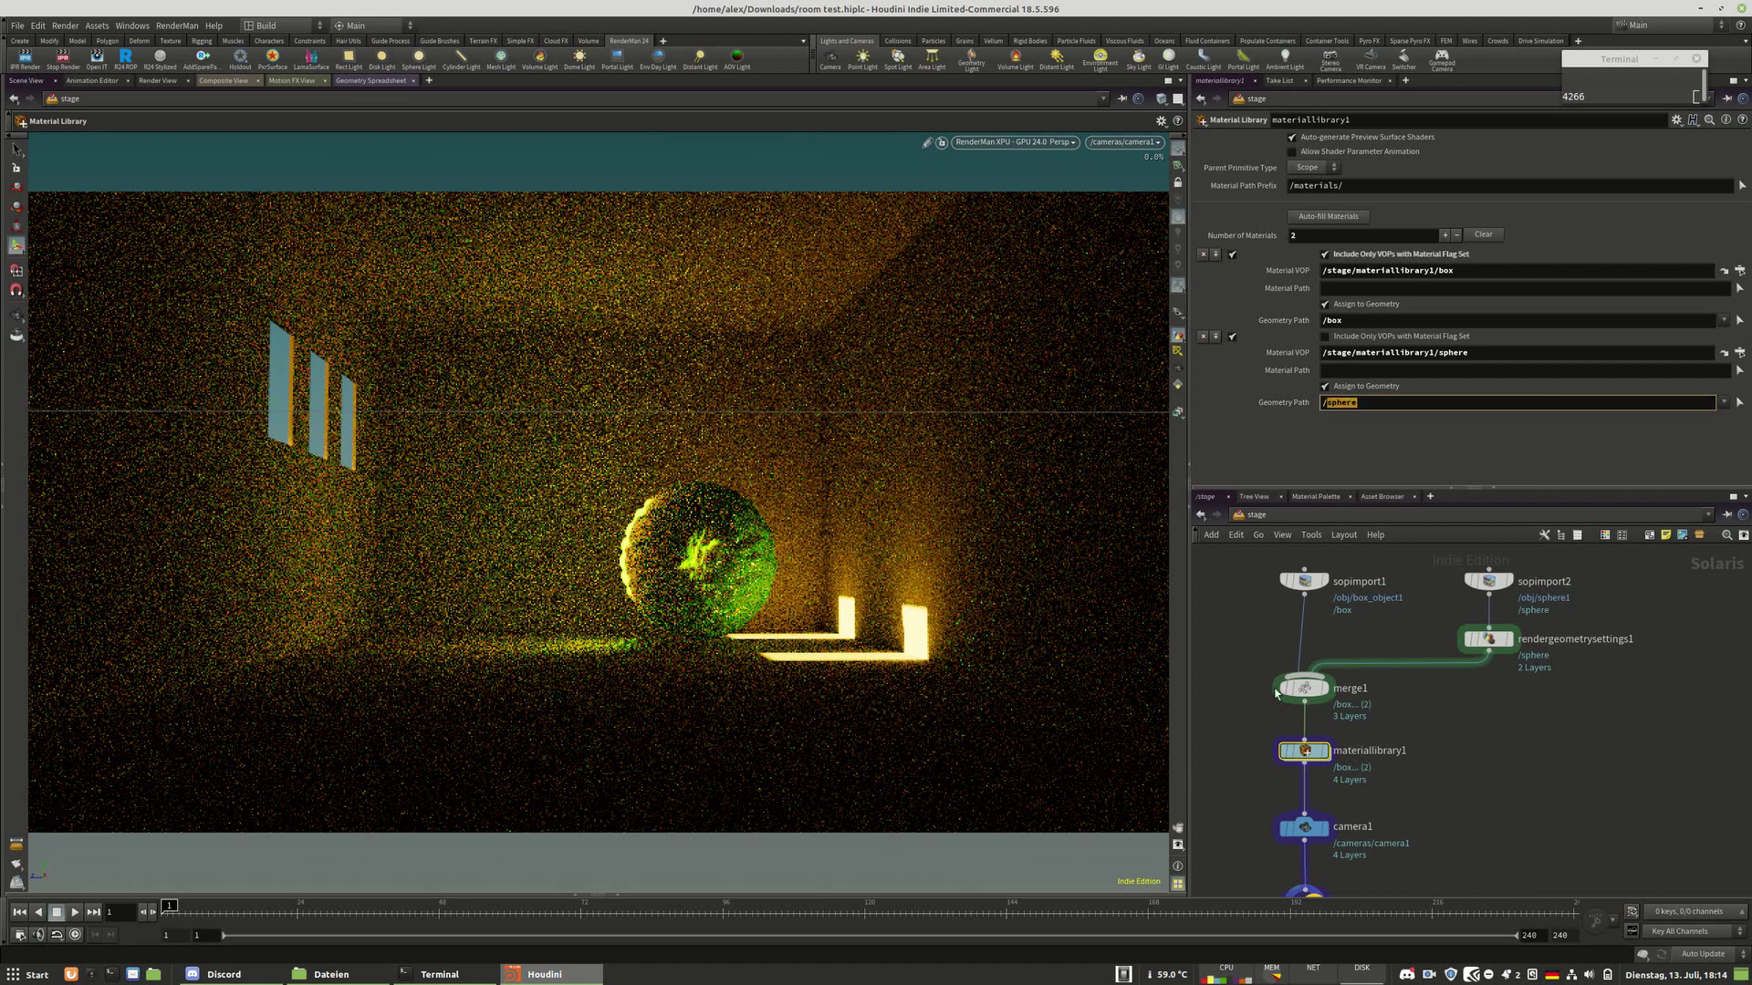
{"action": "left_click", "coordinate": [1739, 402]}
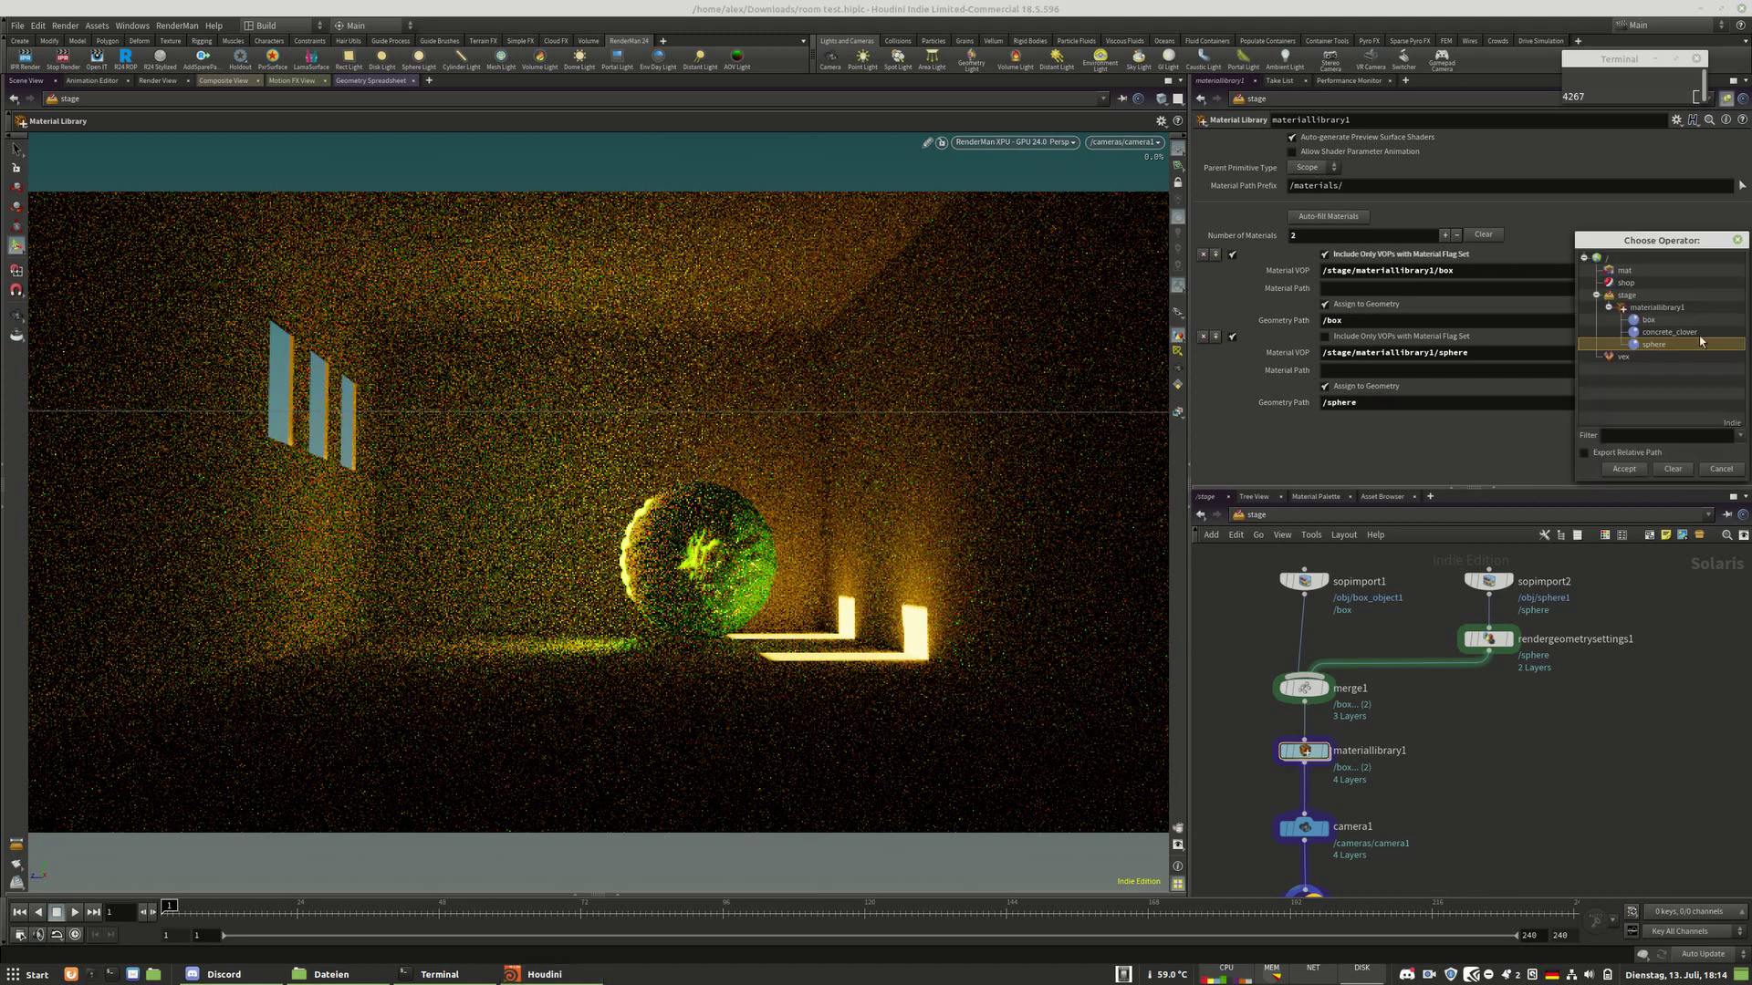
{"action": "left_click", "coordinate": [1628, 332]}
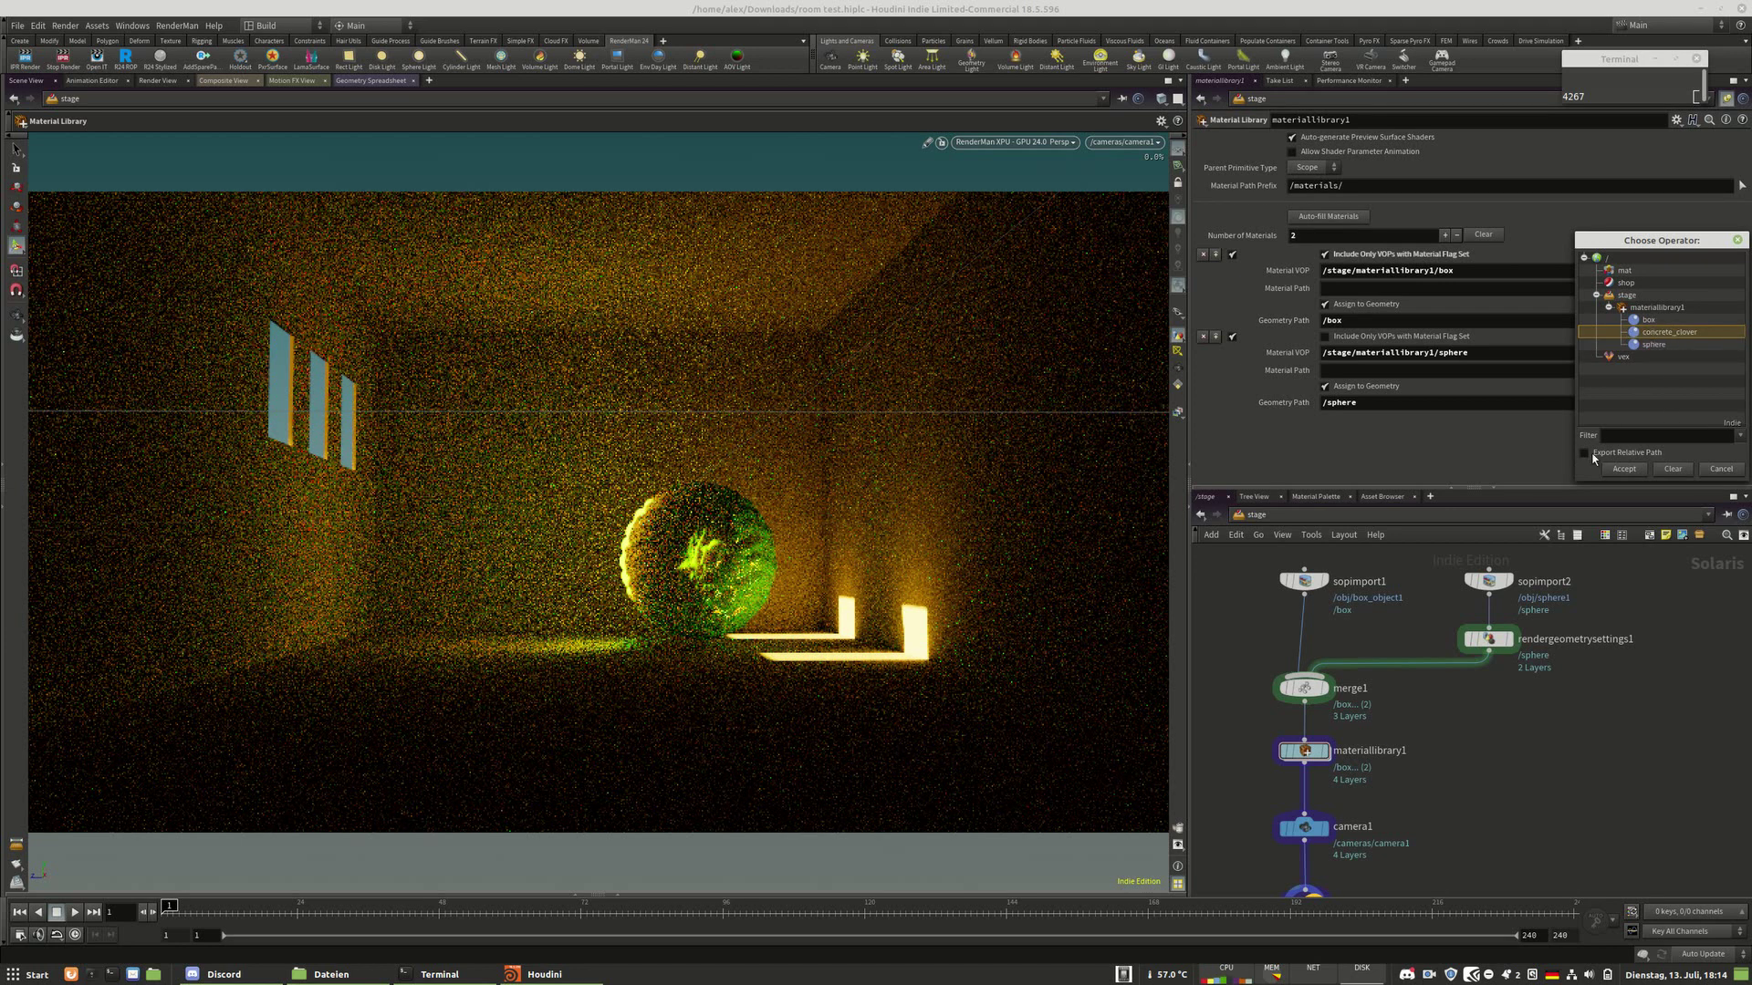
{"action": "left_click", "coordinate": [1622, 468]}
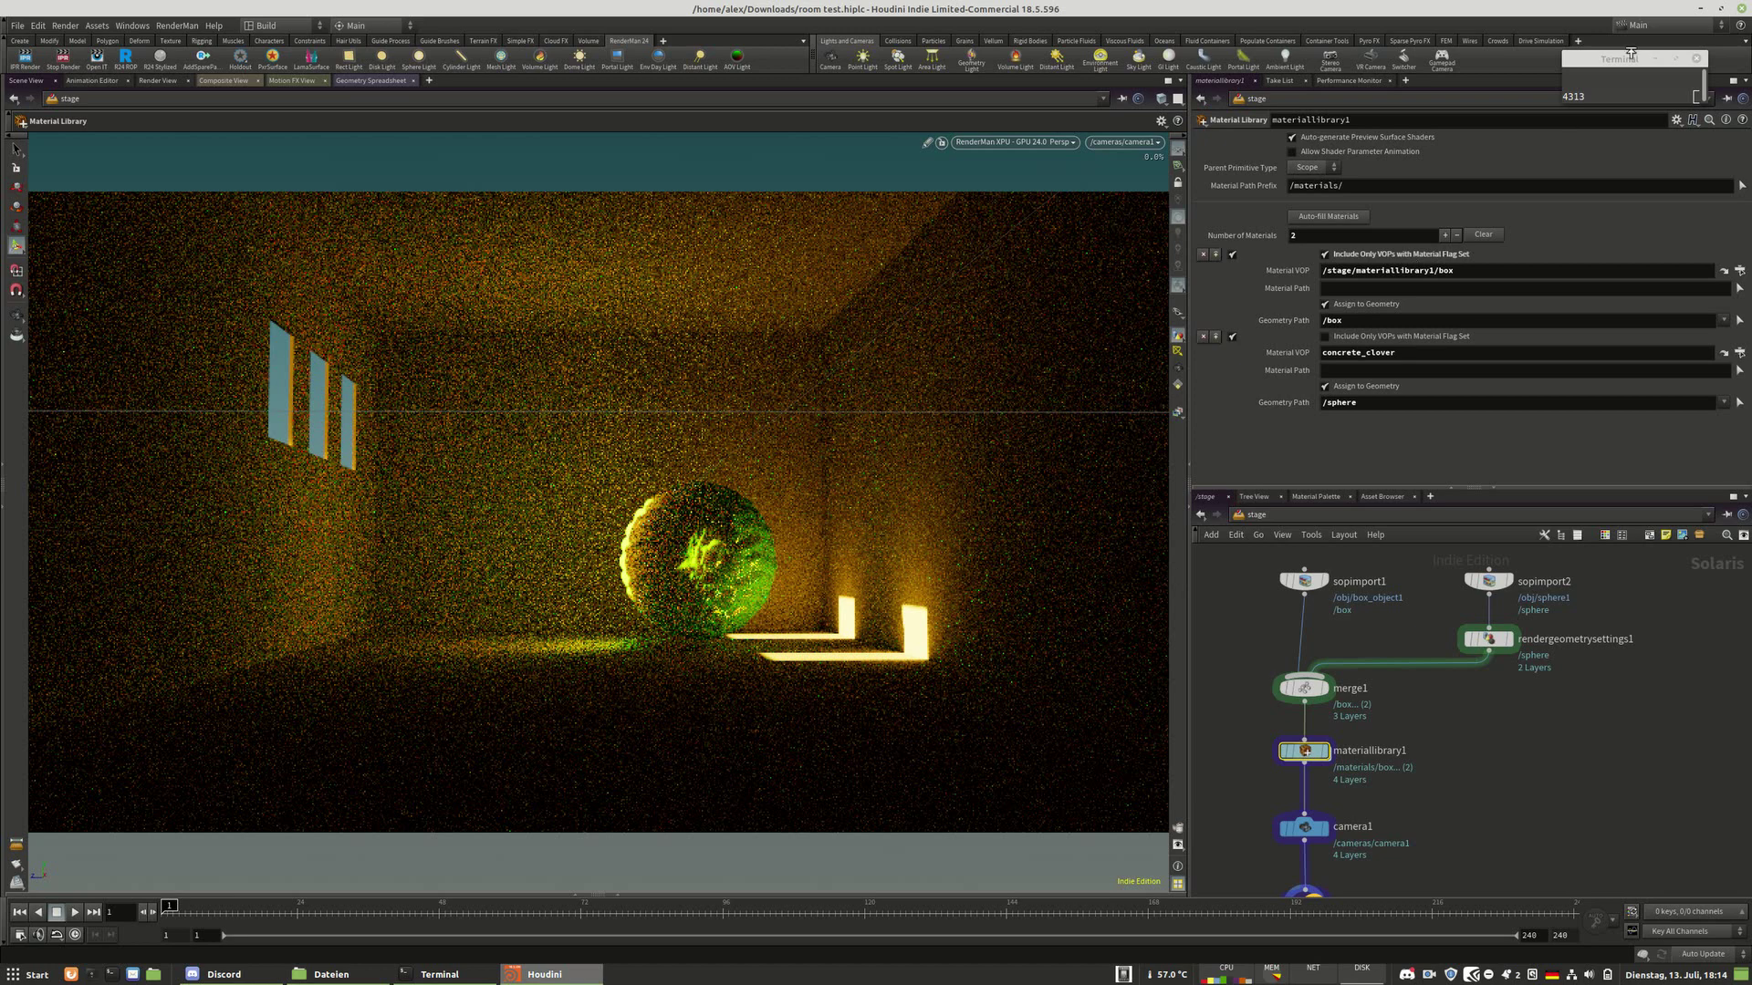
{"action": "left_click", "coordinate": [1592, 100]}
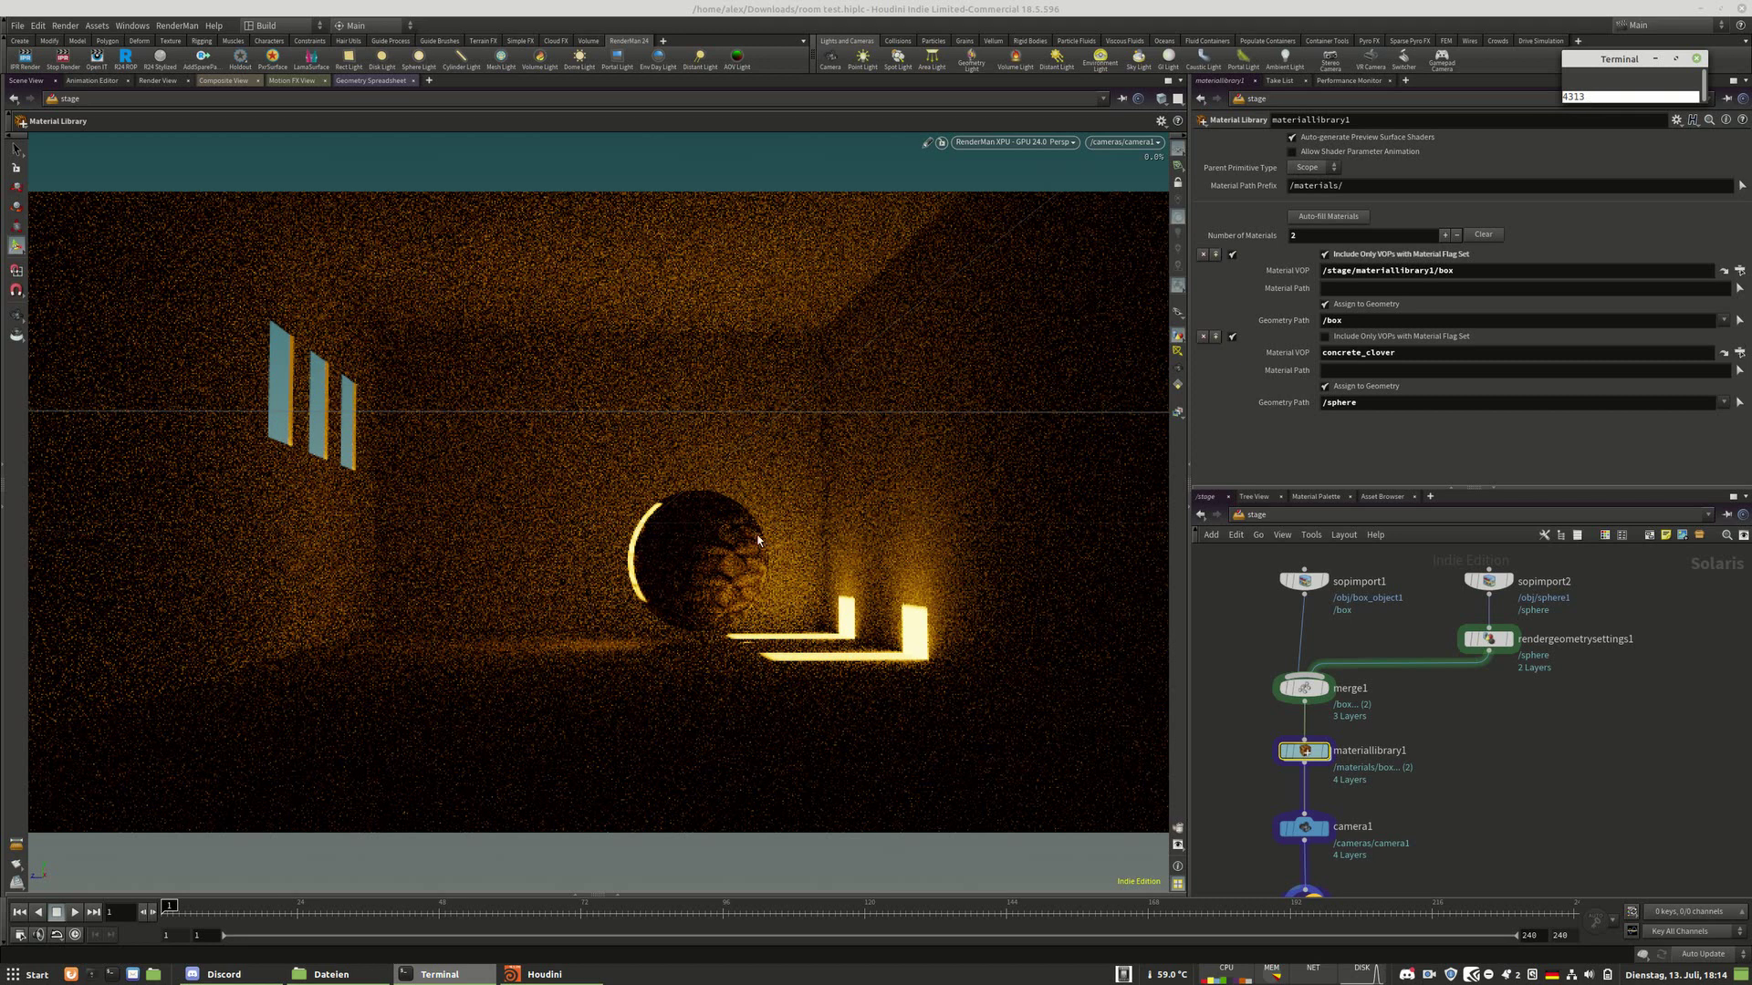
{"action": "left_click", "coordinate": [1476, 713]}
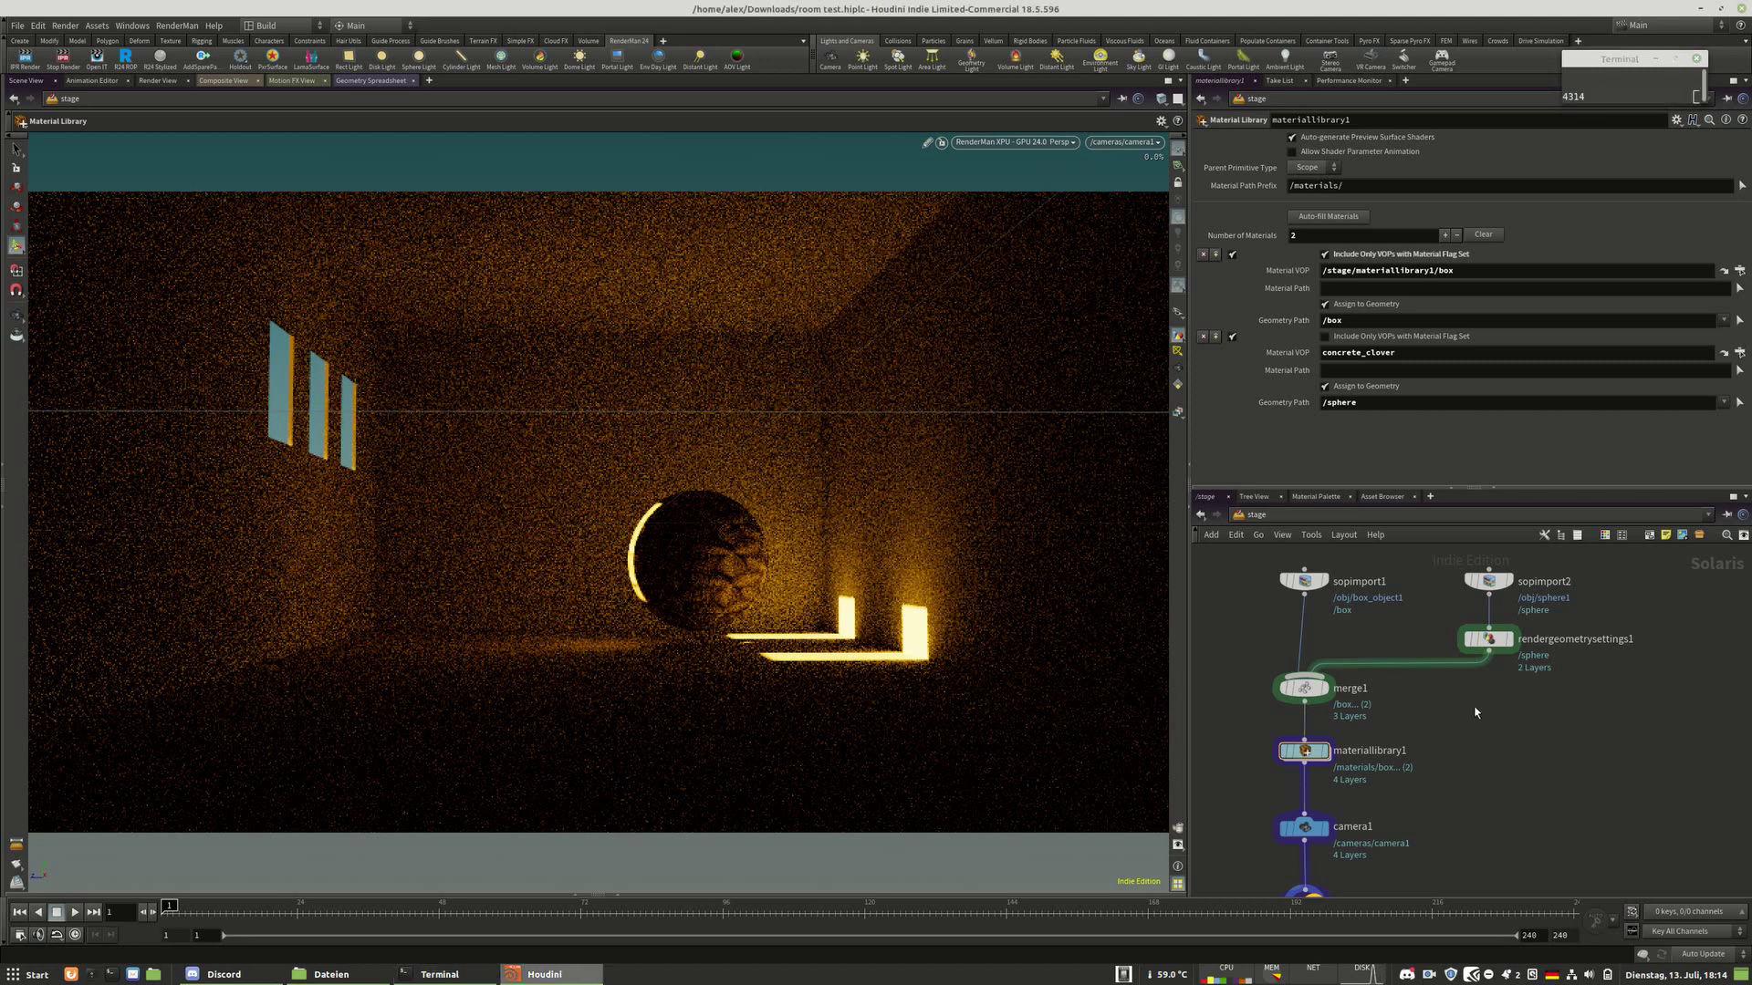
Enter materiallibrary1, shift the sphere material node aside, and open the concrete_clover shader network
{"action": "double_click", "coordinate": [1301, 750]}
{"action": "left_click", "coordinate": [1341, 765]}
{"action": "left_click_drag", "start_coordinate": [1341, 764], "coordinate": [1315, 772]}
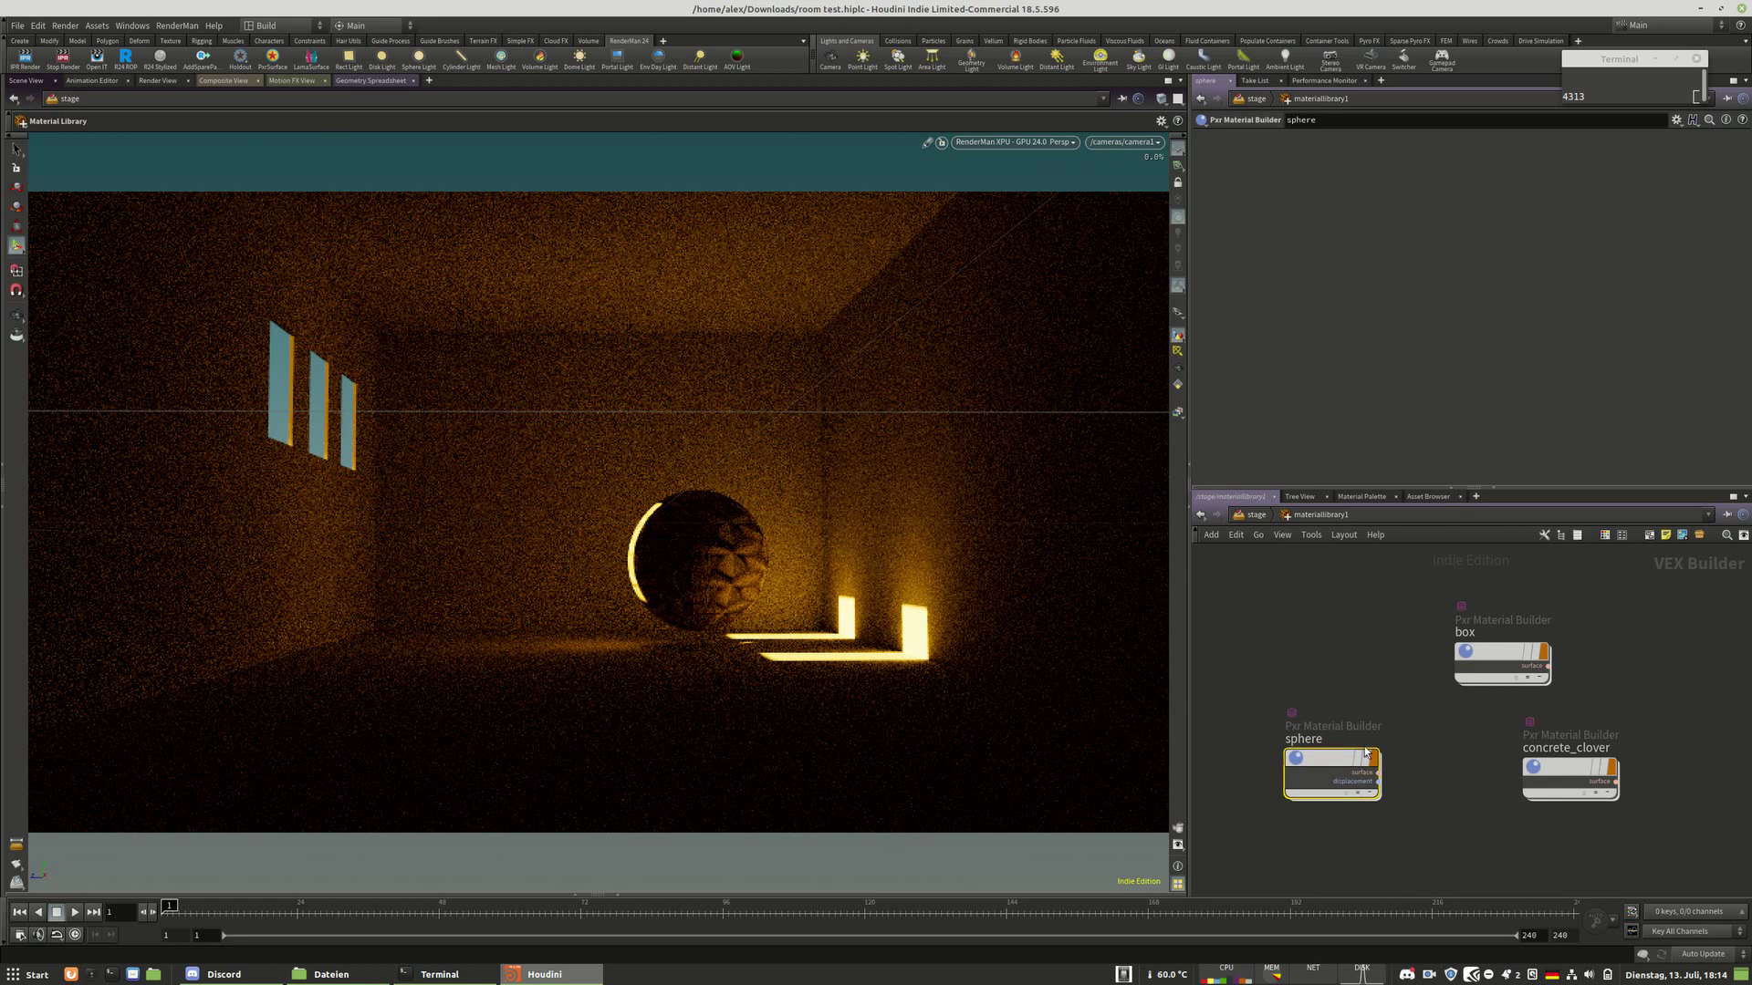
{"action": "left_click", "coordinate": [1551, 771]}
{"action": "double_click", "coordinate": [1549, 765]}
Reposition the pxrmetallicworkflow1 and concrete_clover_metallic nodes closer together in the concrete_clover network
{"action": "left_click_drag", "start_coordinate": [1341, 675], "coordinate": [1370, 663]}
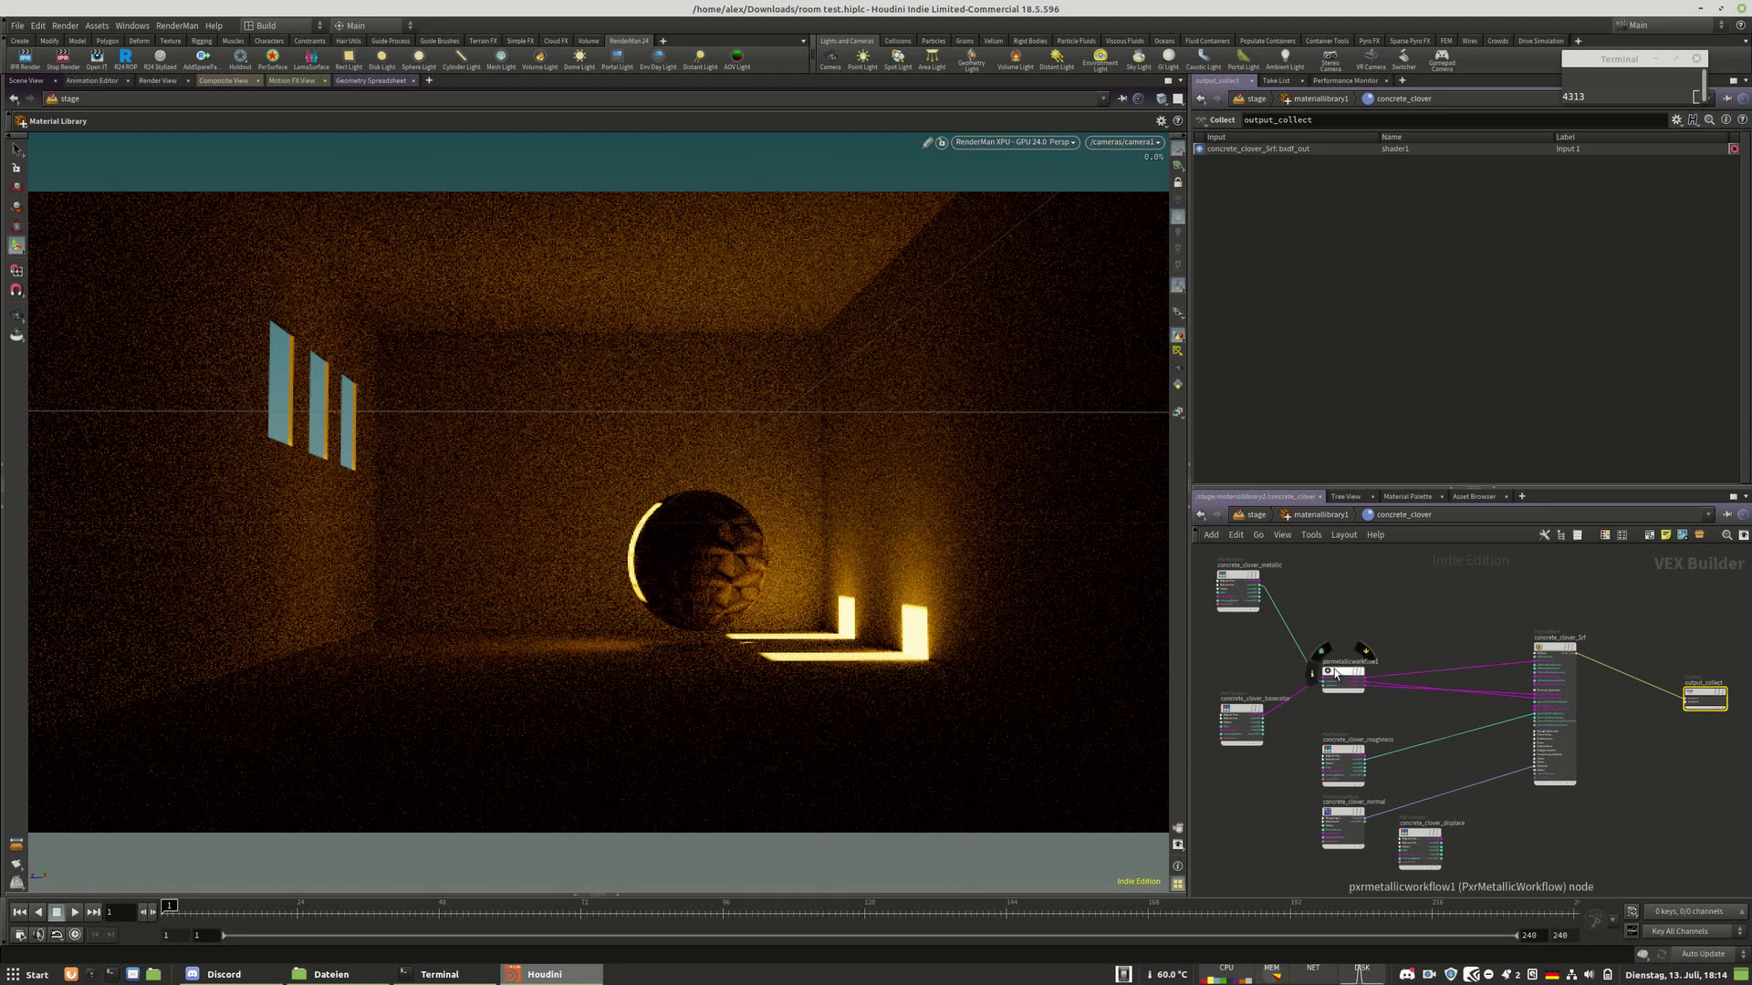
{"action": "left_click_drag", "start_coordinate": [1241, 584], "coordinate": [1260, 616]}
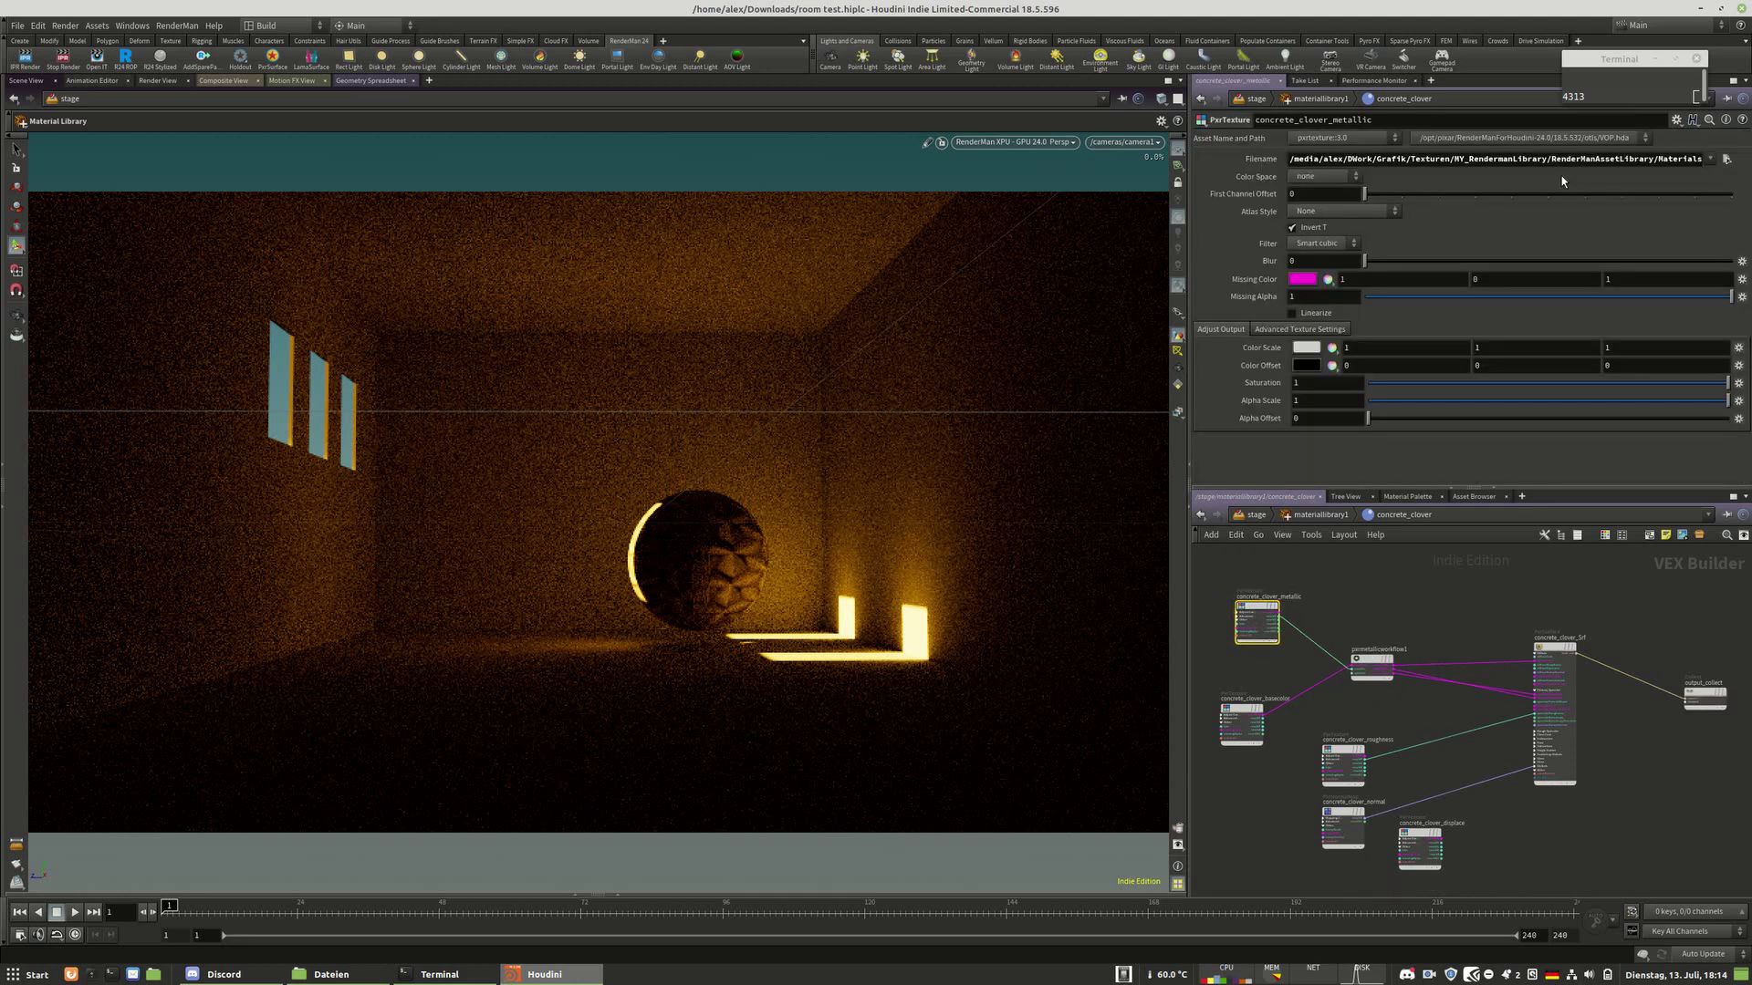
{"action": "scroll", "coordinate": [1268, 607], "scroll_direction": "up", "scroll_amount": 3}
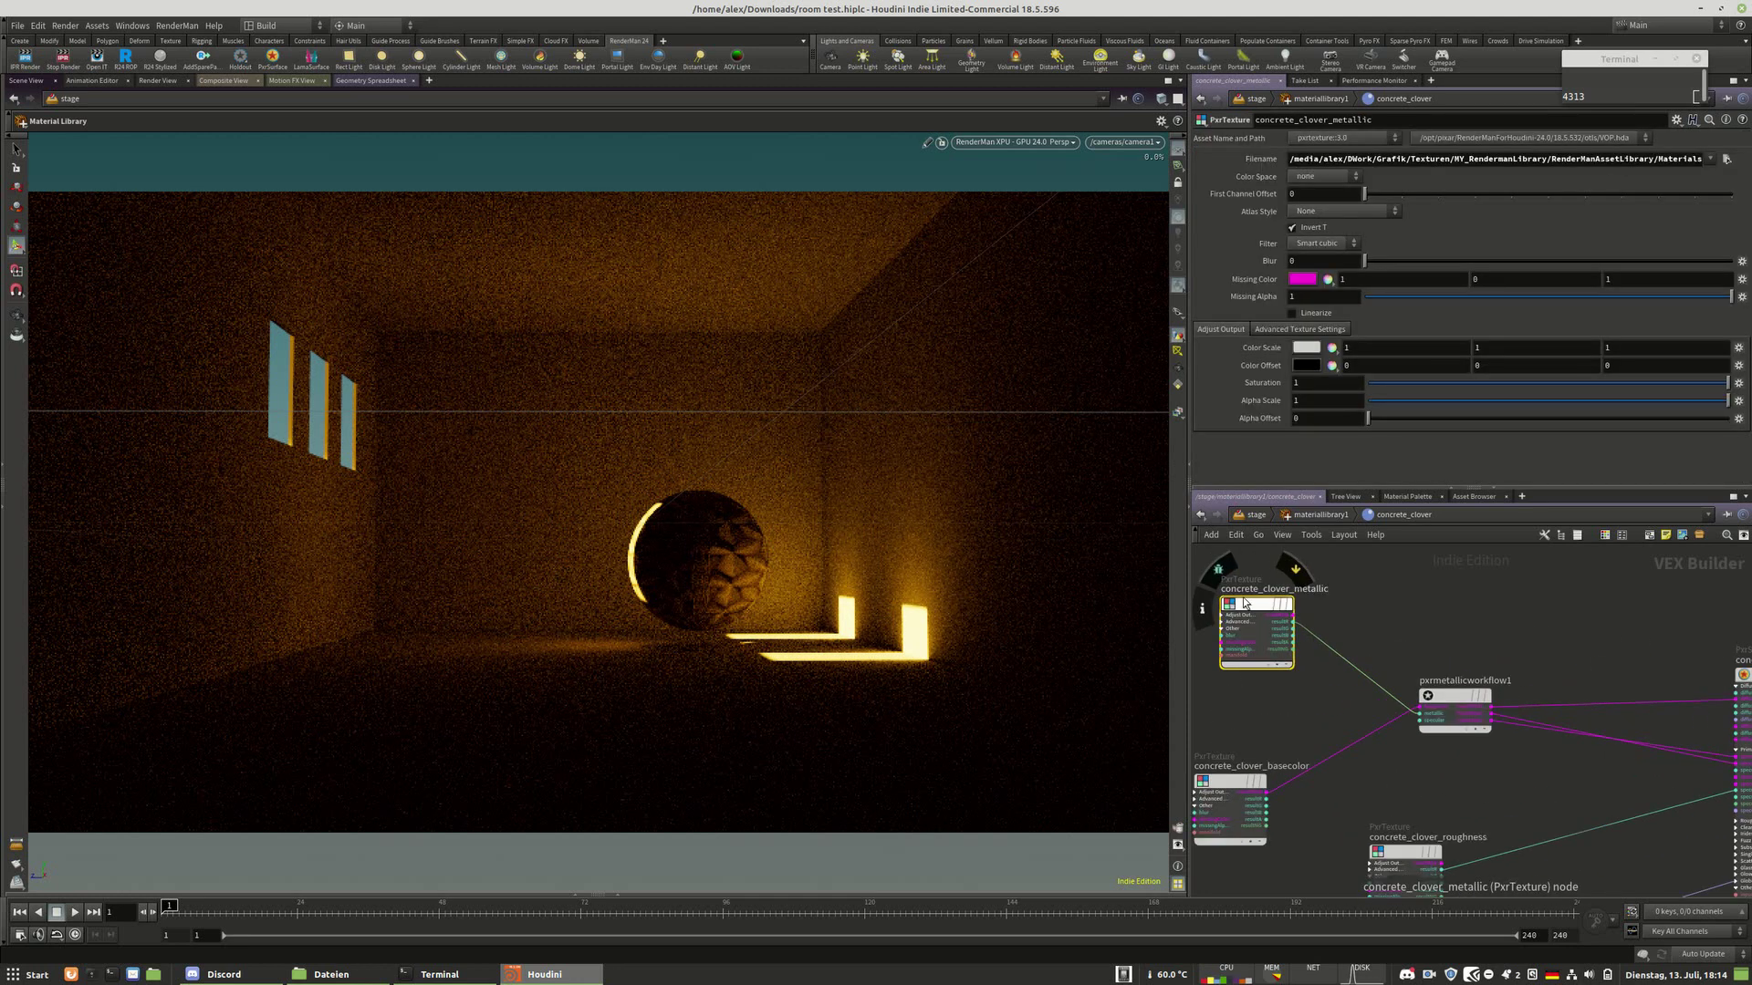
{"action": "middle_click_drag", "start_coordinate": [1316, 597], "coordinate": [1347, 527]}
Move the concrete_clover_basecolor texture node slightly and set its color space to srgb_texture
{"action": "left_click_drag", "start_coordinate": [1259, 730], "coordinate": [1285, 688]}
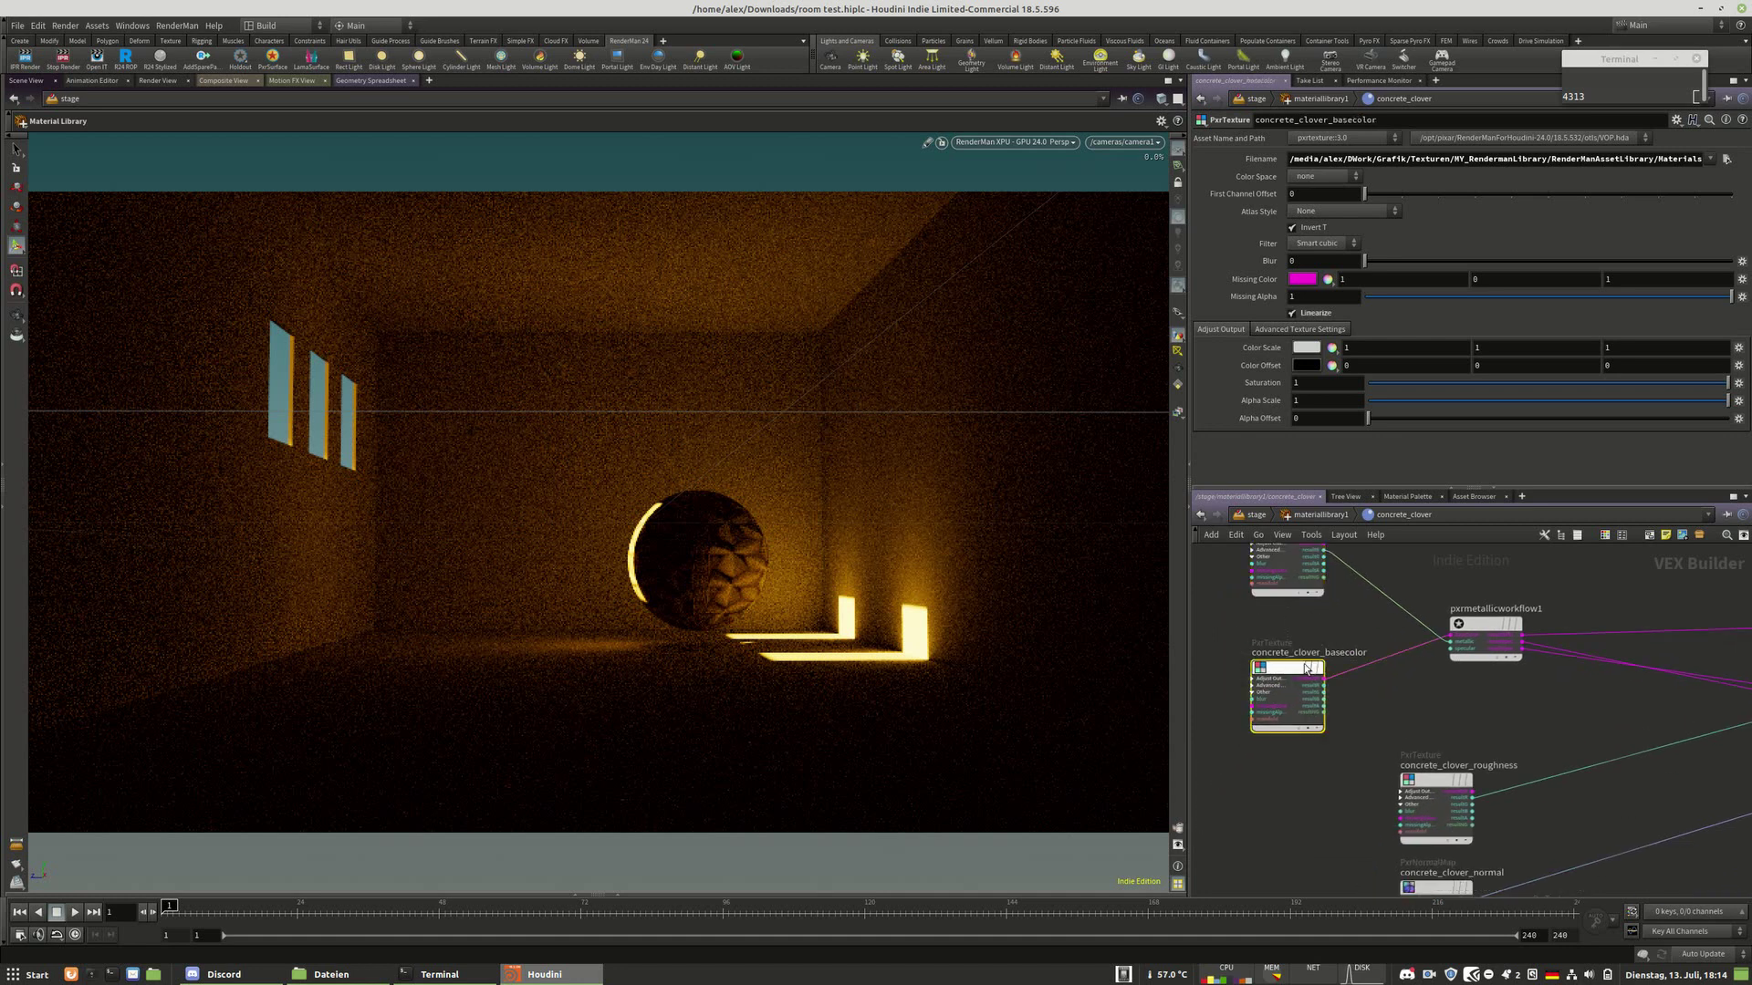
{"action": "middle_click_drag", "start_coordinate": [1461, 751], "coordinate": [1405, 699]}
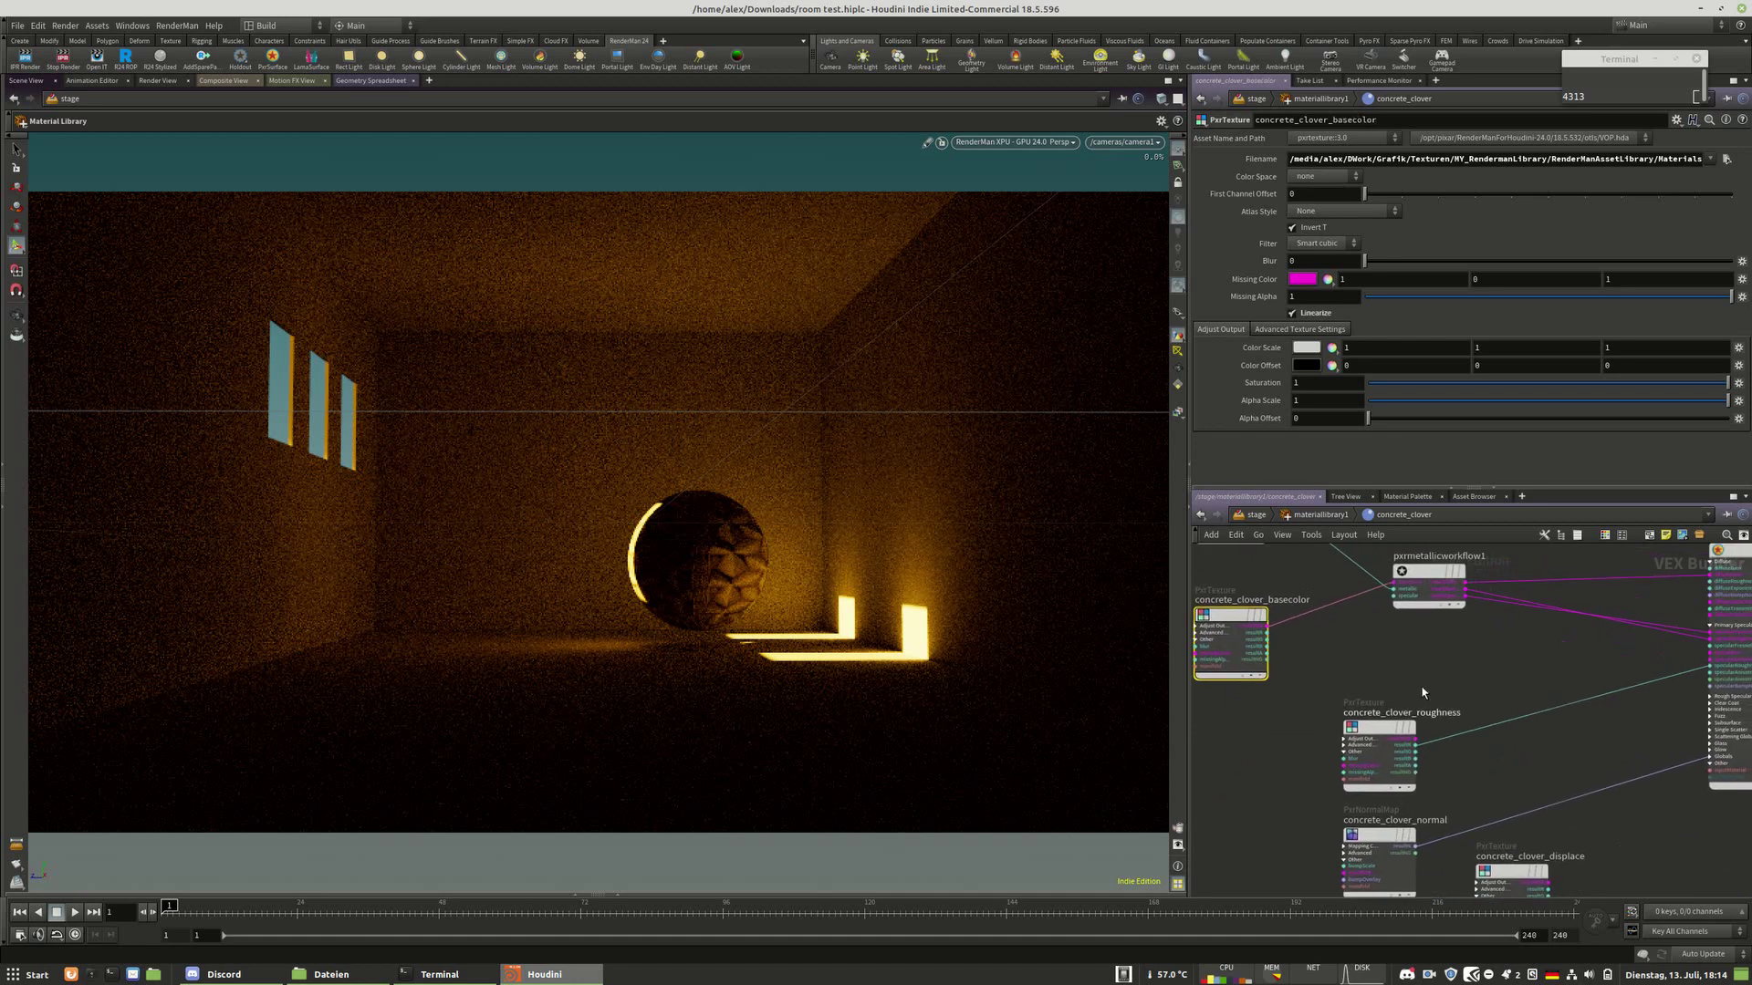
{"action": "left_click", "coordinate": [1311, 177]}
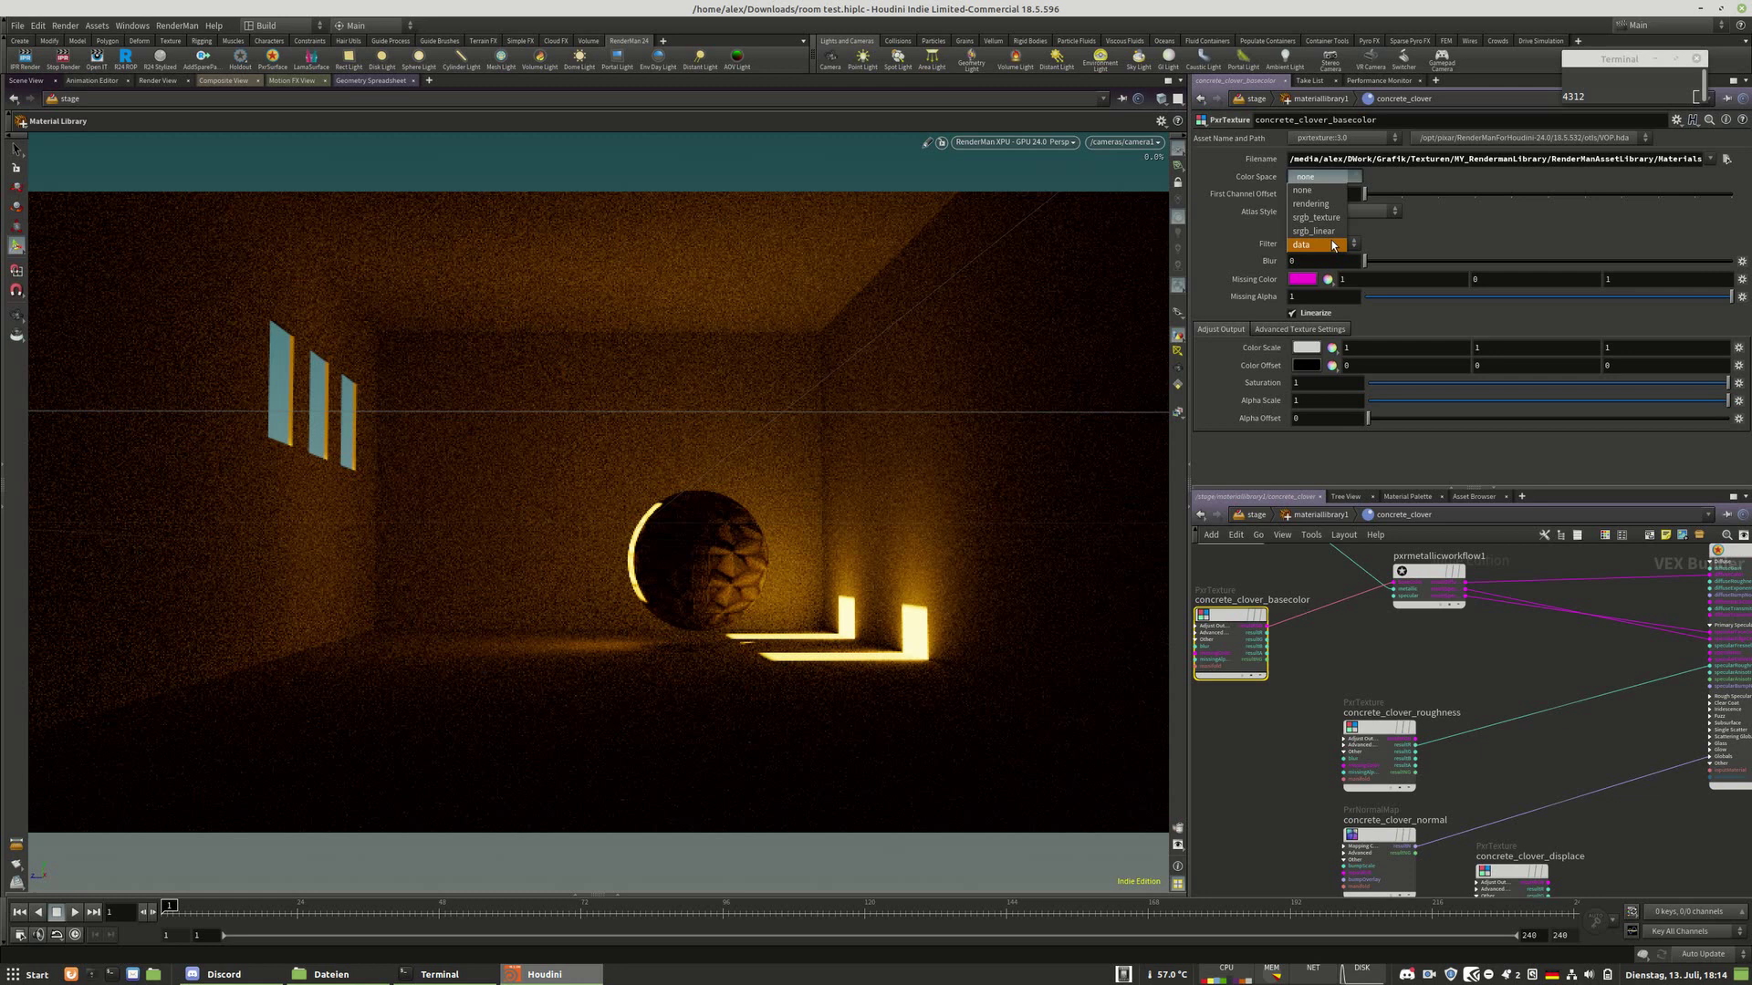
{"action": "left_click", "coordinate": [1316, 217]}
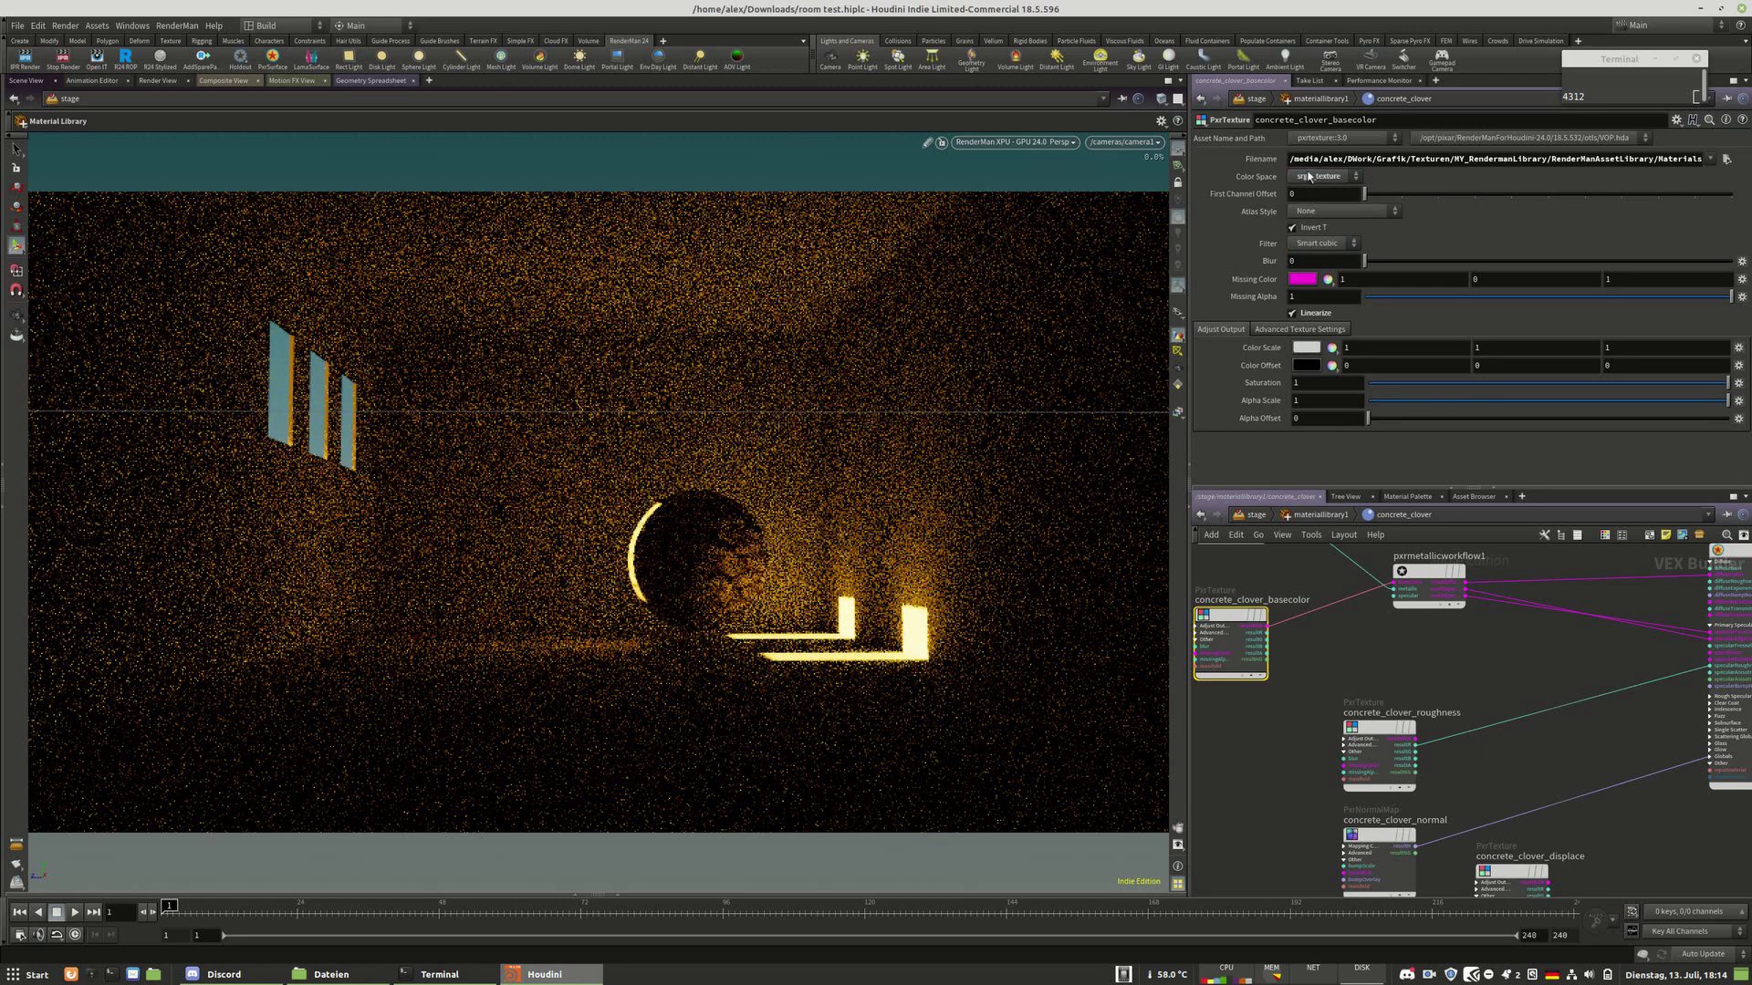
Add a PxrDisplace node beside the concrete_clover_displace texture in the concrete_clover network
{"action": "middle_click_drag", "start_coordinate": [1621, 816], "coordinate": [1499, 708]}
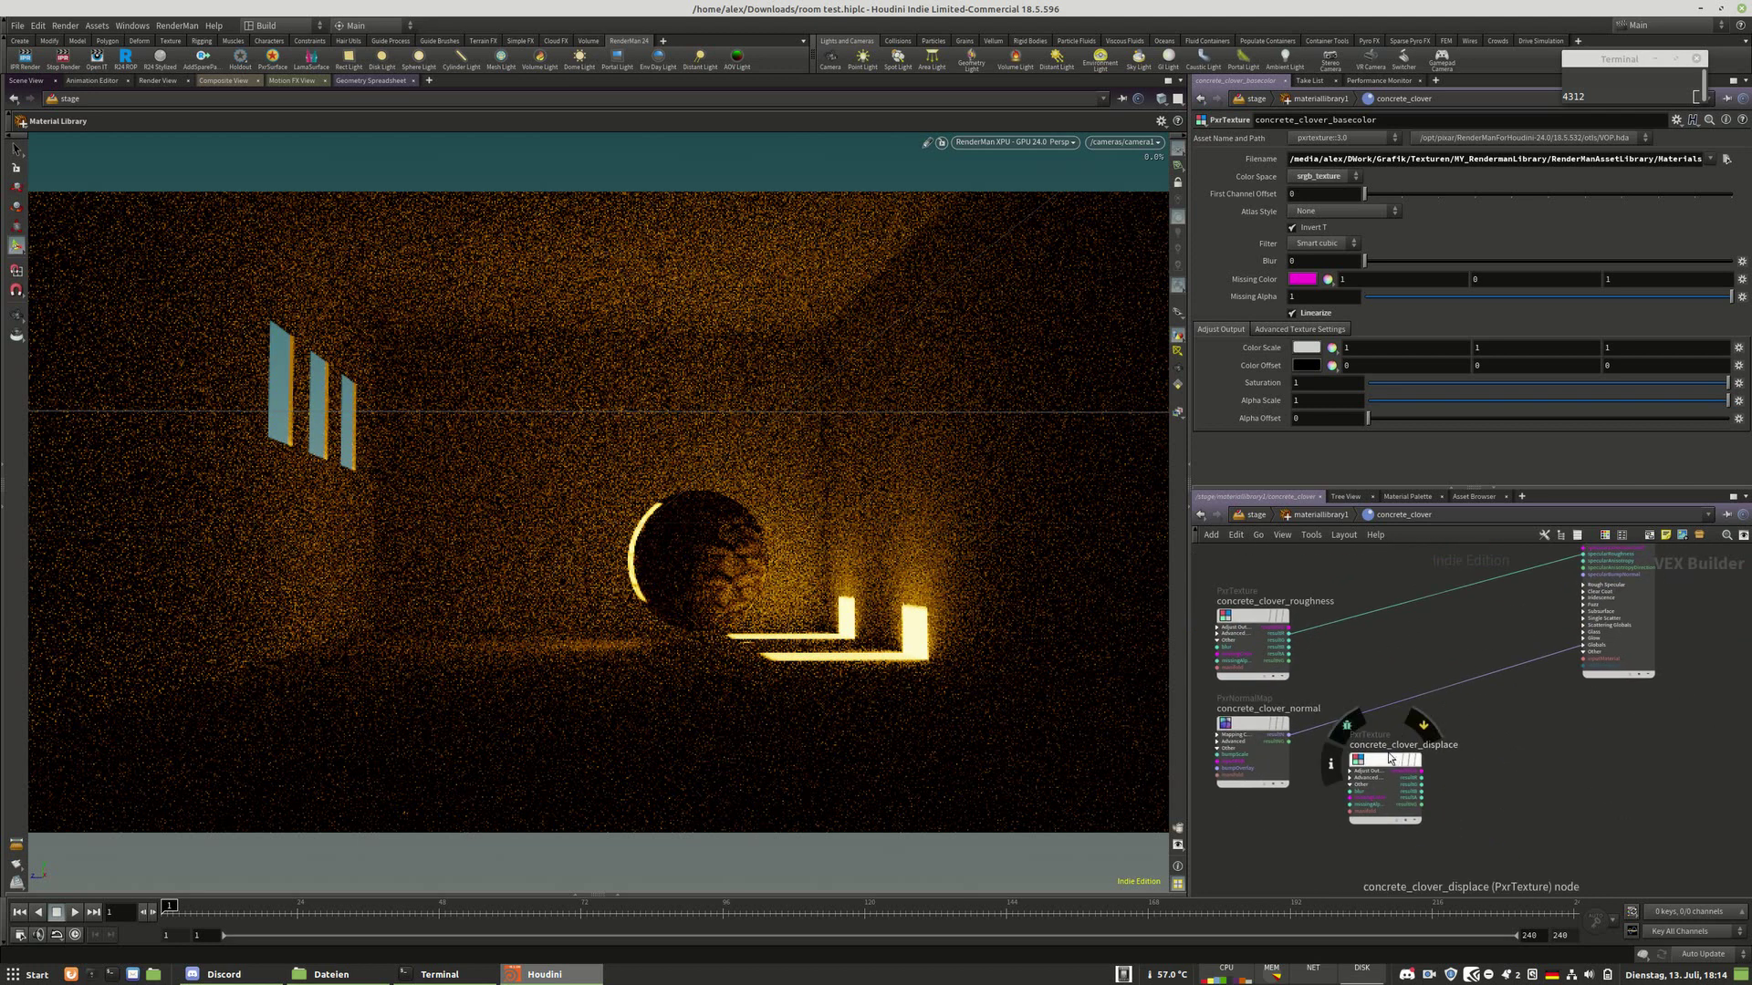
{"action": "left_click_drag", "start_coordinate": [1389, 769], "coordinate": [1398, 785]}
{"action": "scroll", "coordinate": [1479, 791], "scroll_direction": "down", "scroll_amount": 1}
{"action": "middle_click_drag", "start_coordinate": [1573, 779], "coordinate": [1437, 785]}
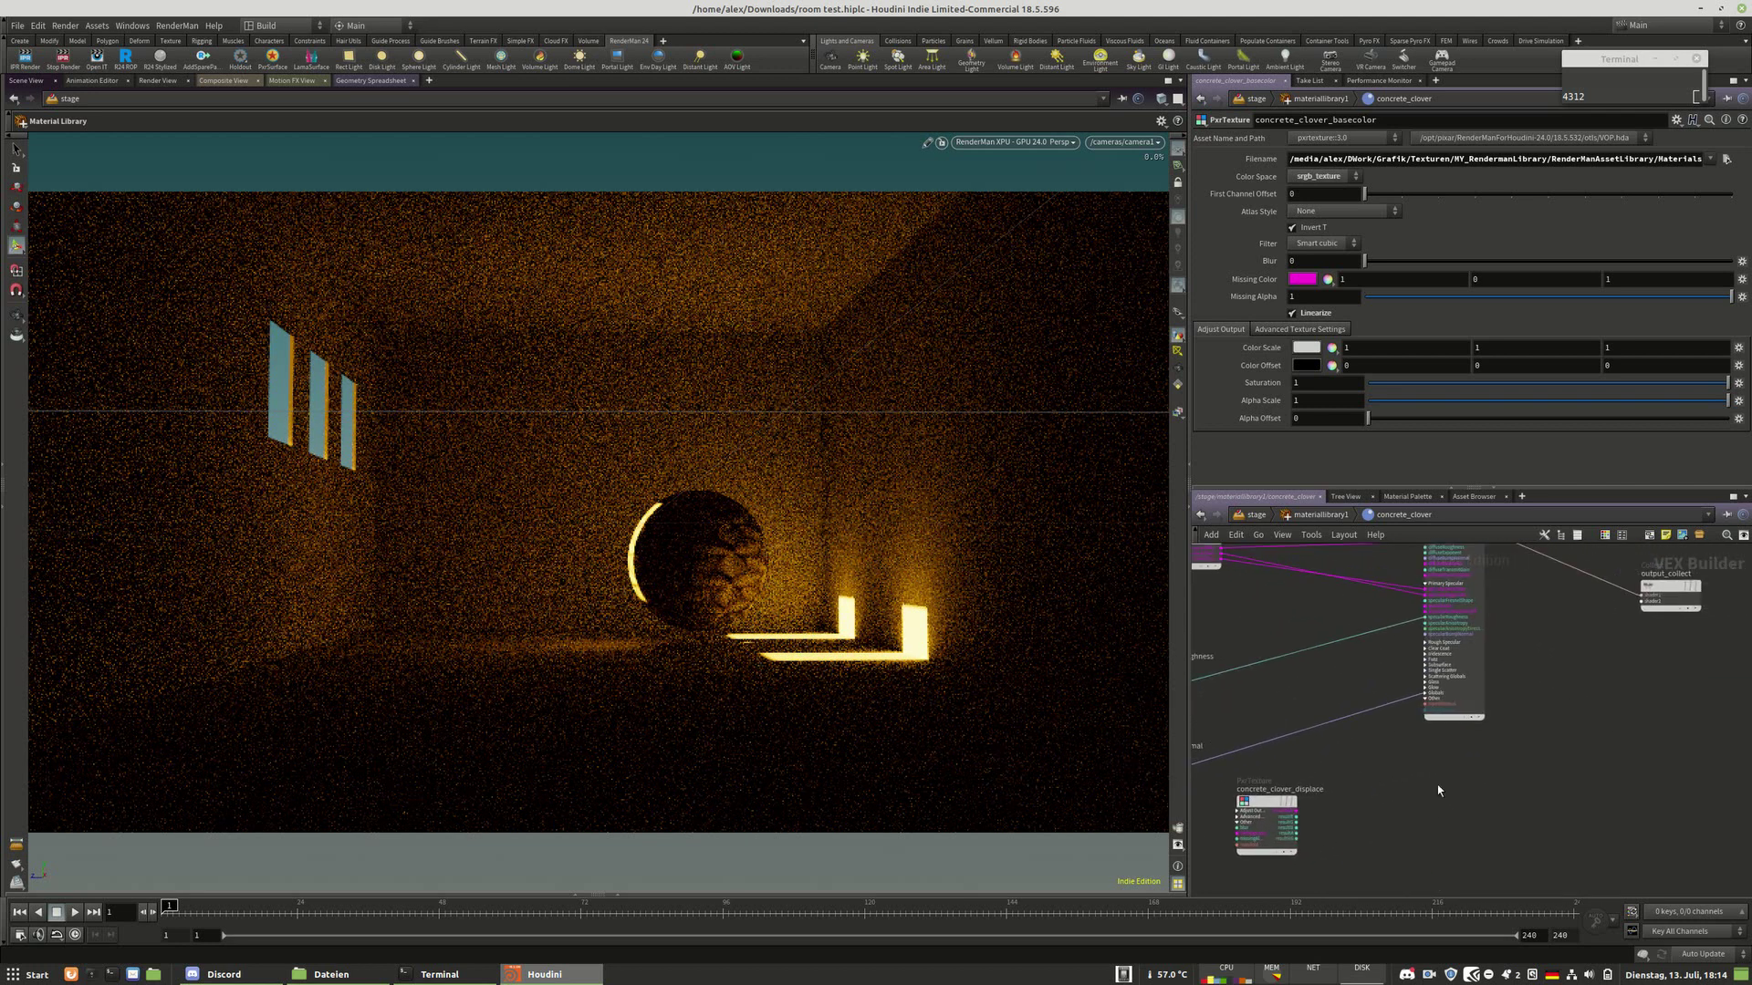
{"action": "key", "text": "Tab"}
{"action": "type", "text": "disp"}
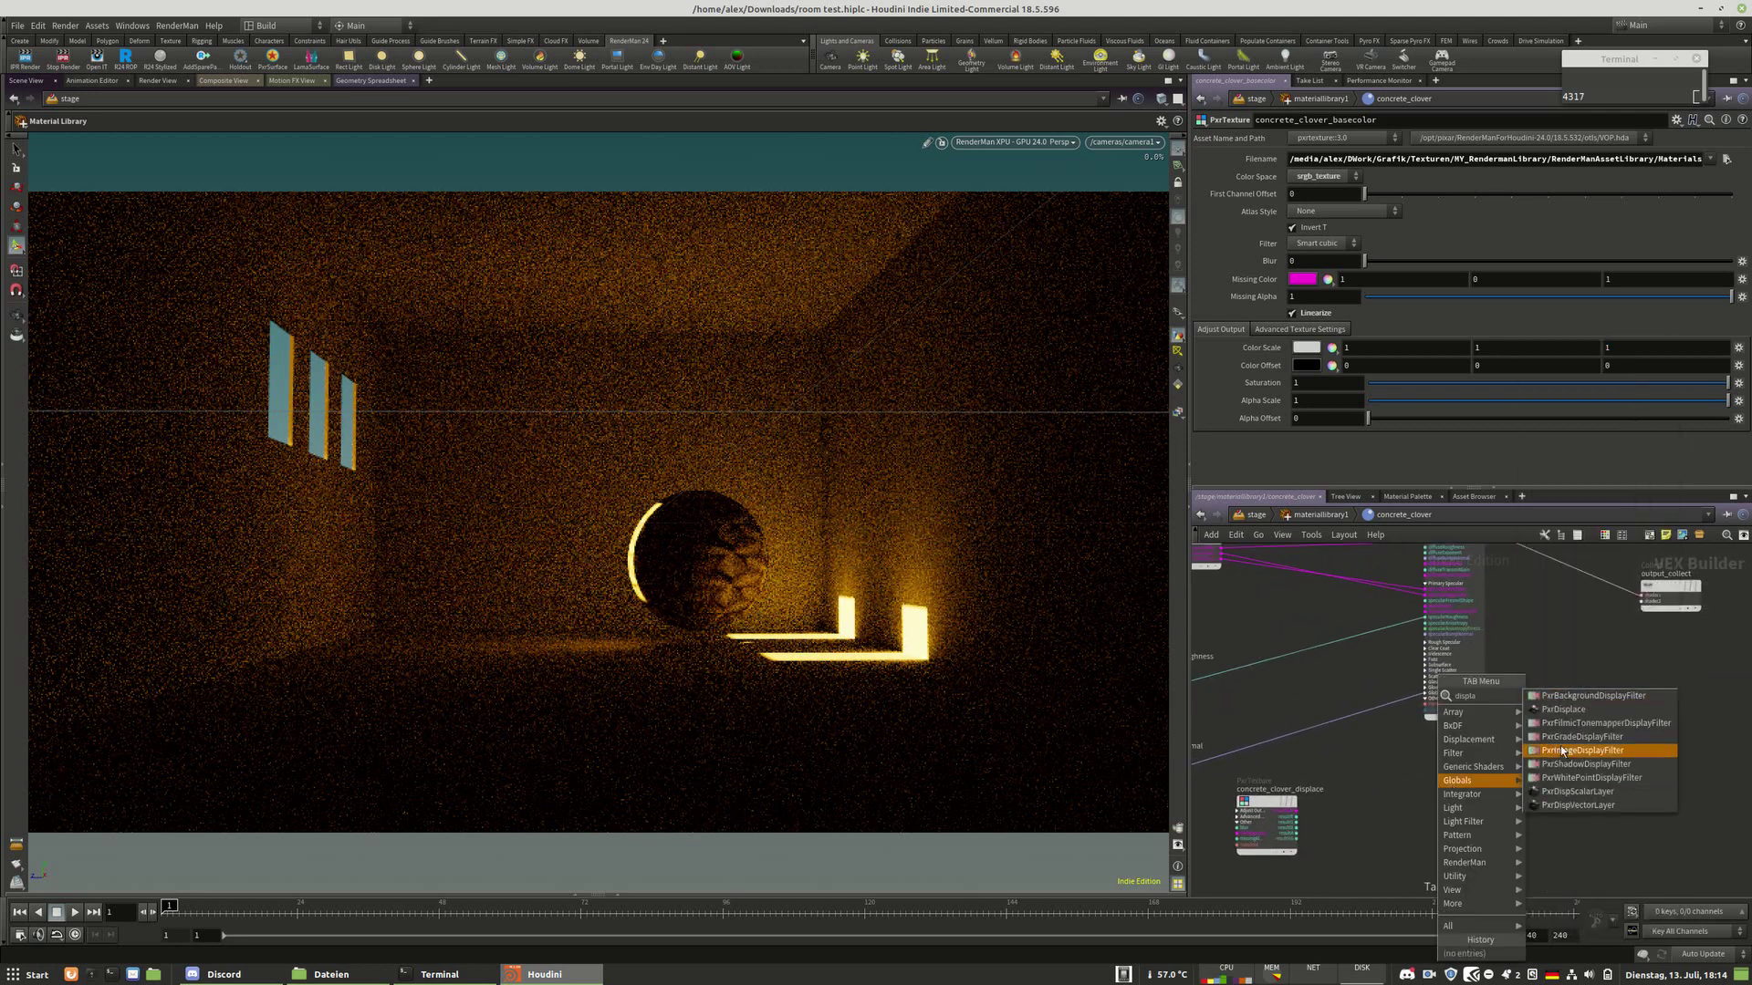
{"action": "left_click", "coordinate": [1571, 711]}
{"action": "left_click", "coordinate": [1507, 815]}
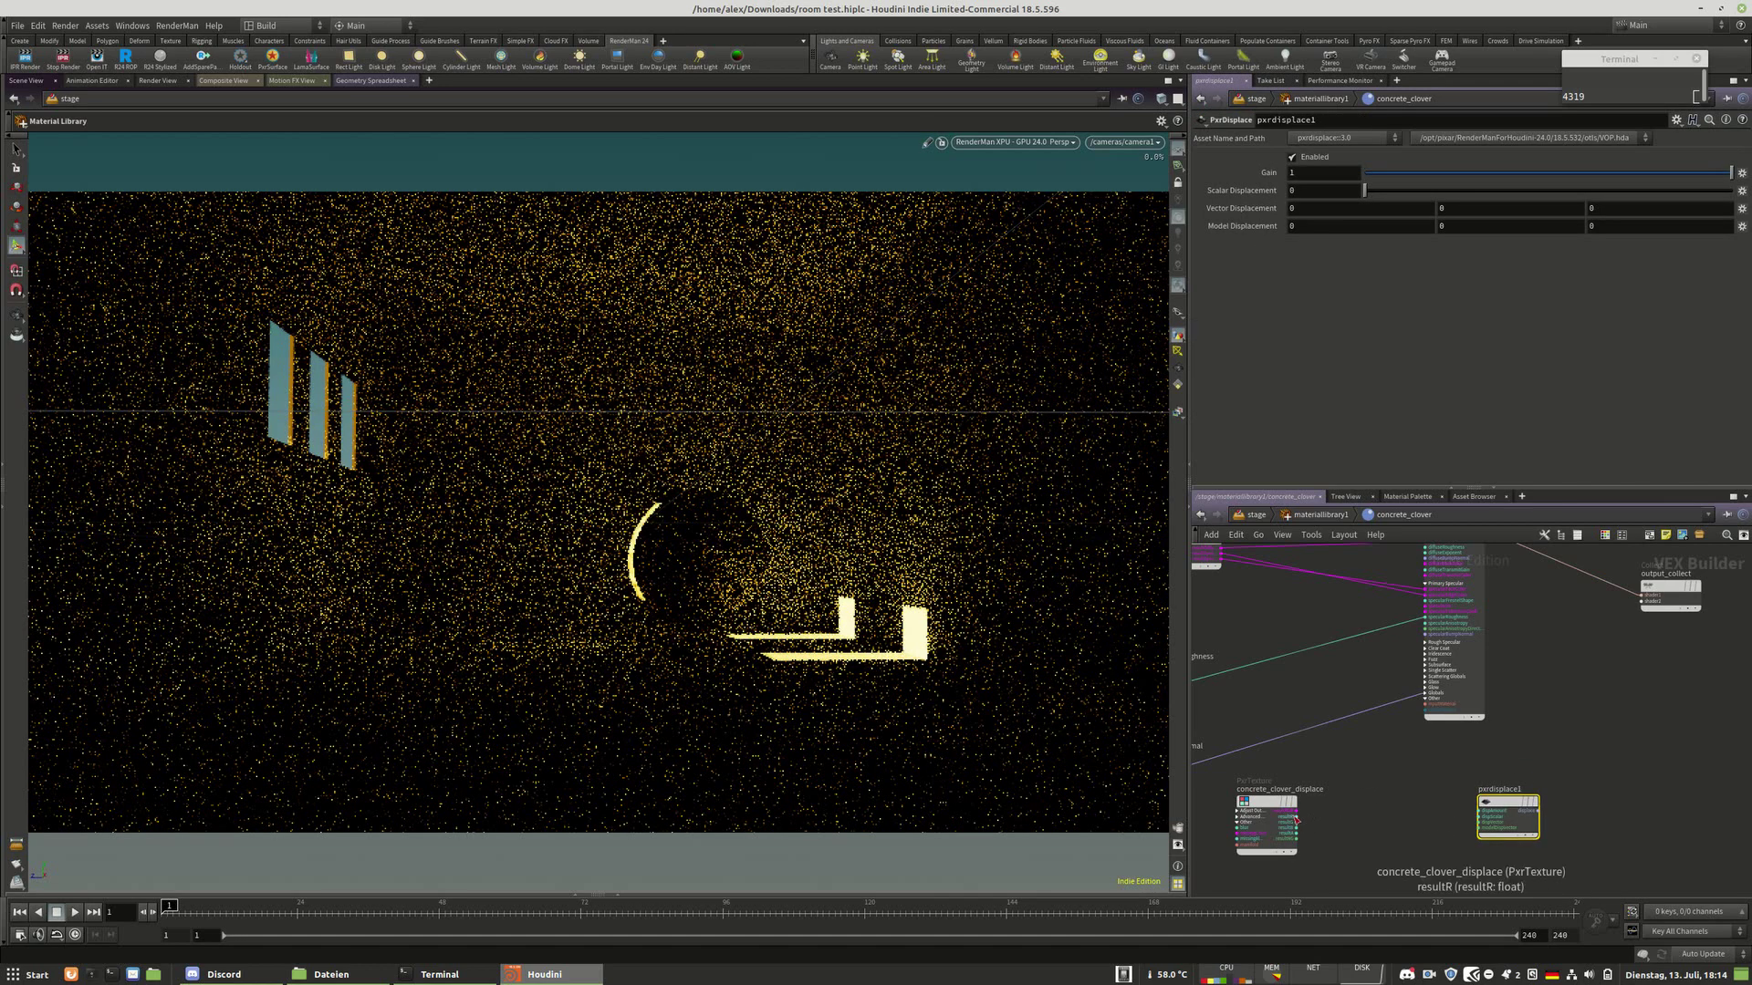
Wire resultR of concrete_clover_displace into the PxrDisplace scalar displacement, and connect the PxrDisplace output to output_collect
{"action": "left_click_drag", "start_coordinate": [1296, 820], "coordinate": [1482, 817]}
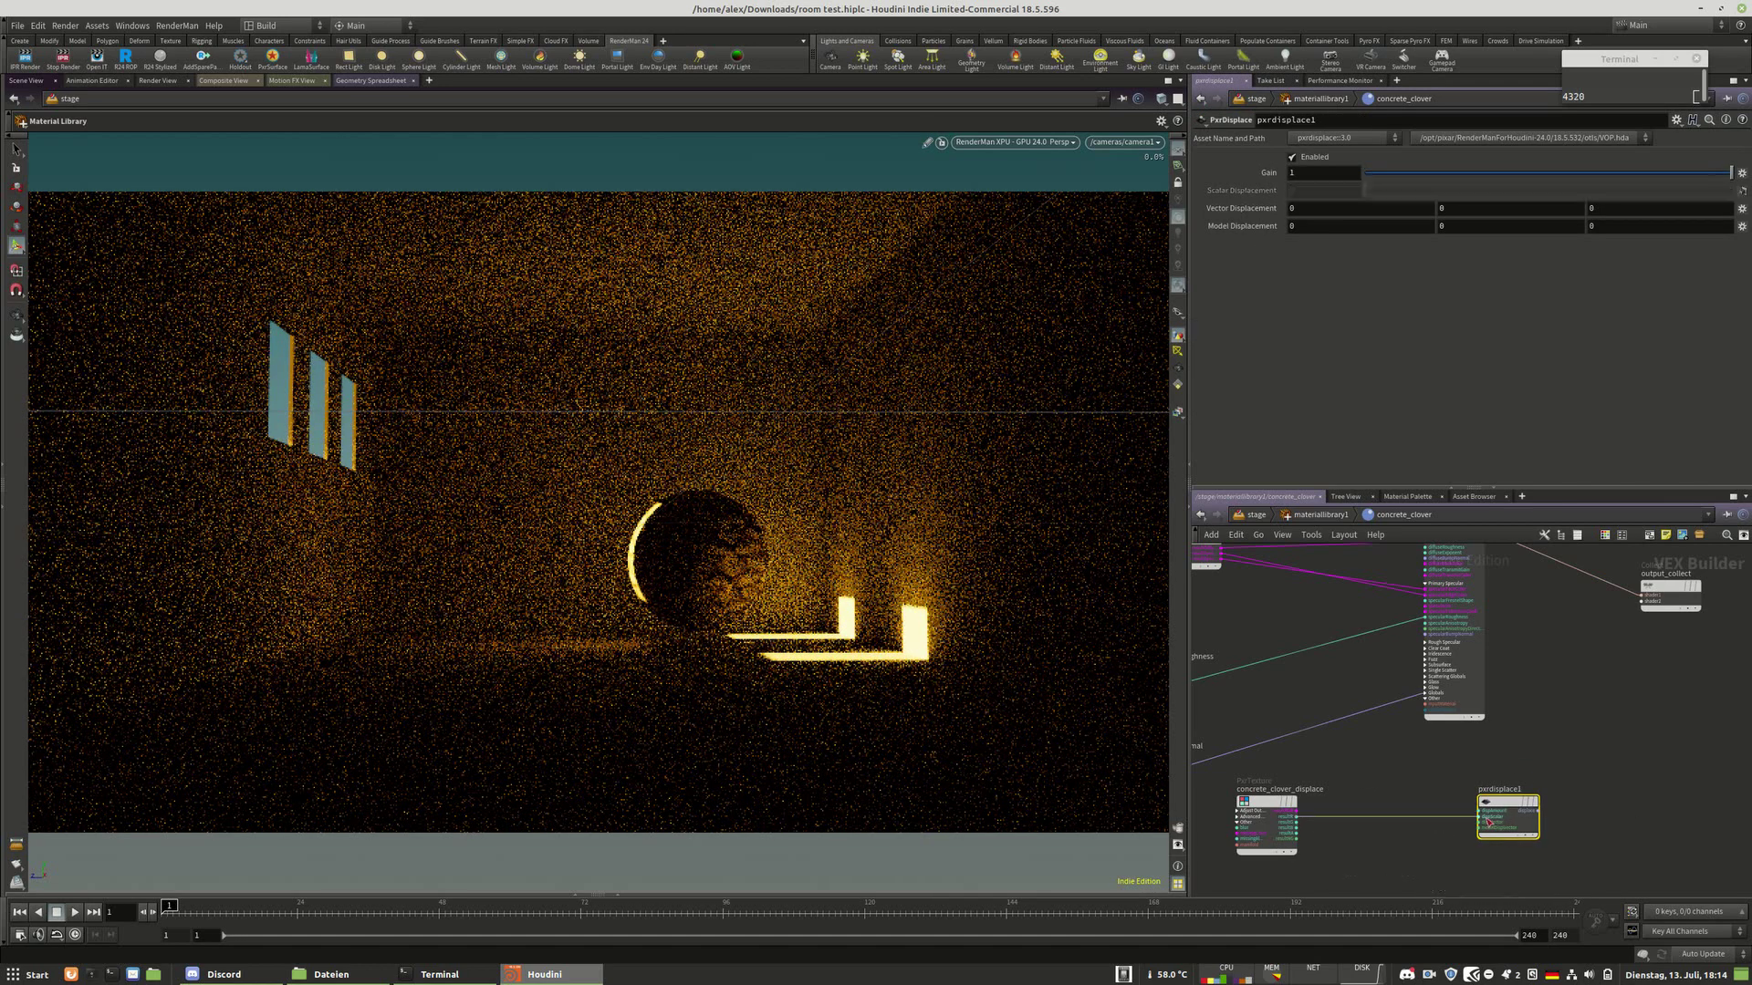
{"action": "left_click", "coordinate": [1538, 810]}
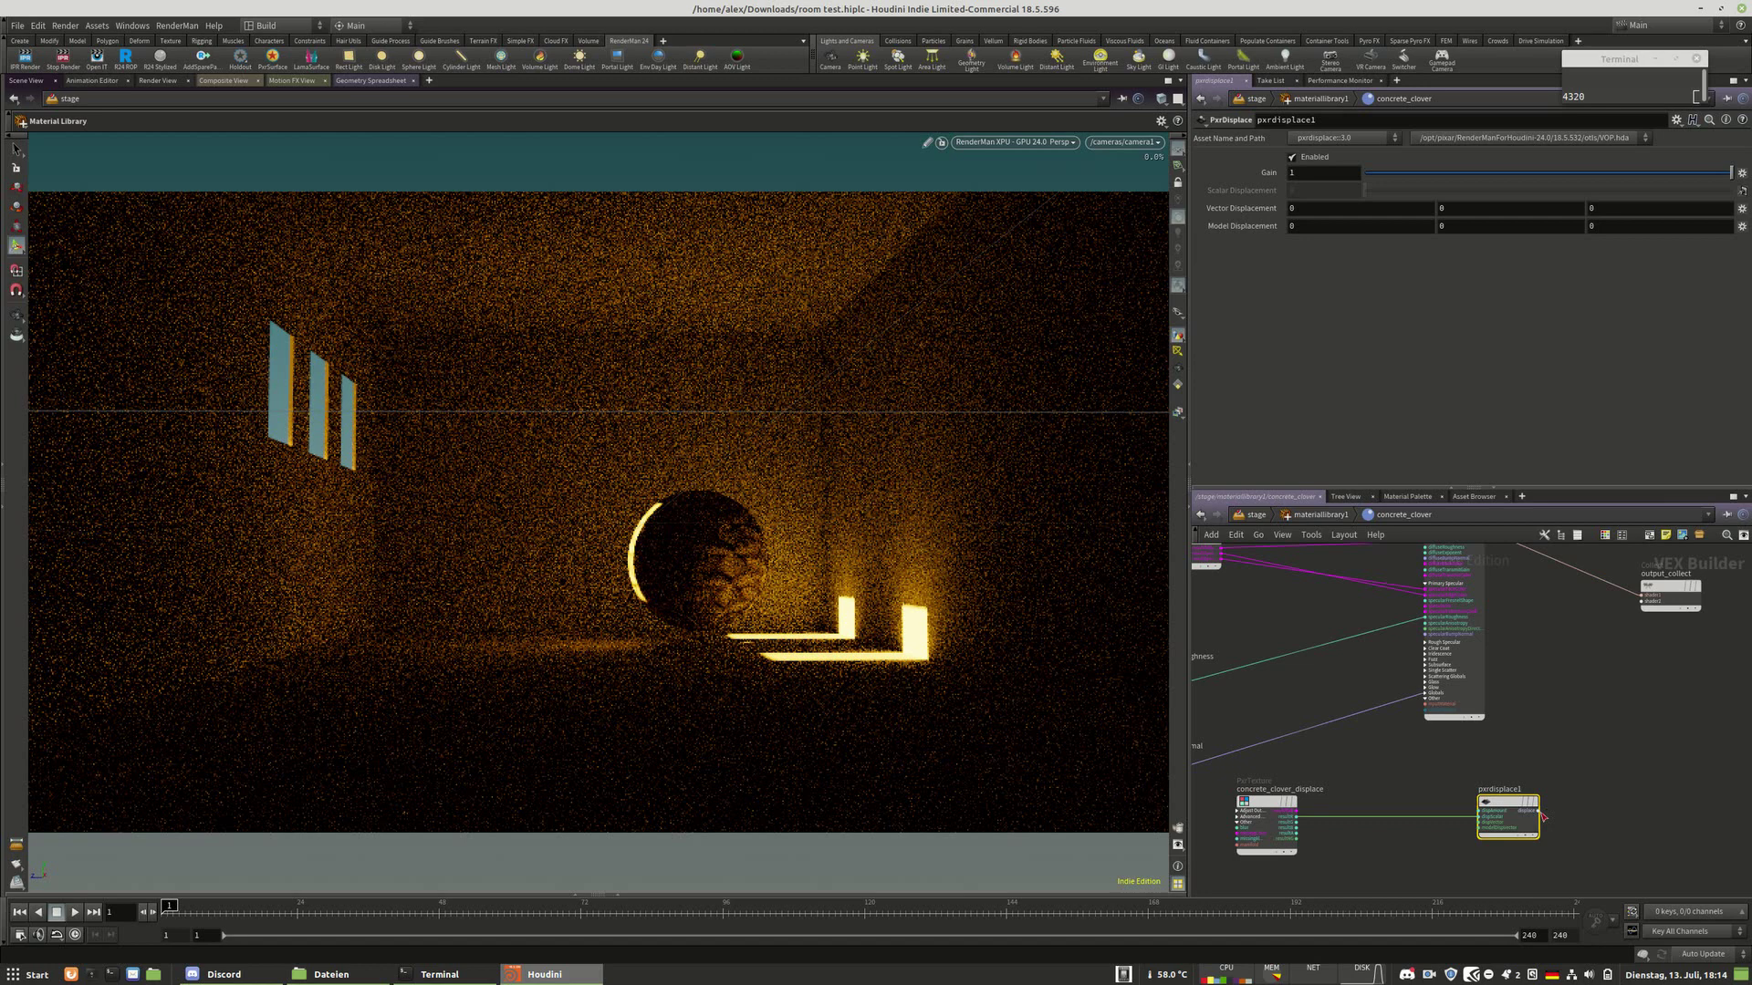
{"action": "left_click", "coordinate": [1653, 610]}
Set the gain of pxrdisplace1 to 0.1
{"action": "left_click_drag", "start_coordinate": [1303, 173], "coordinate": [1211, 174]}
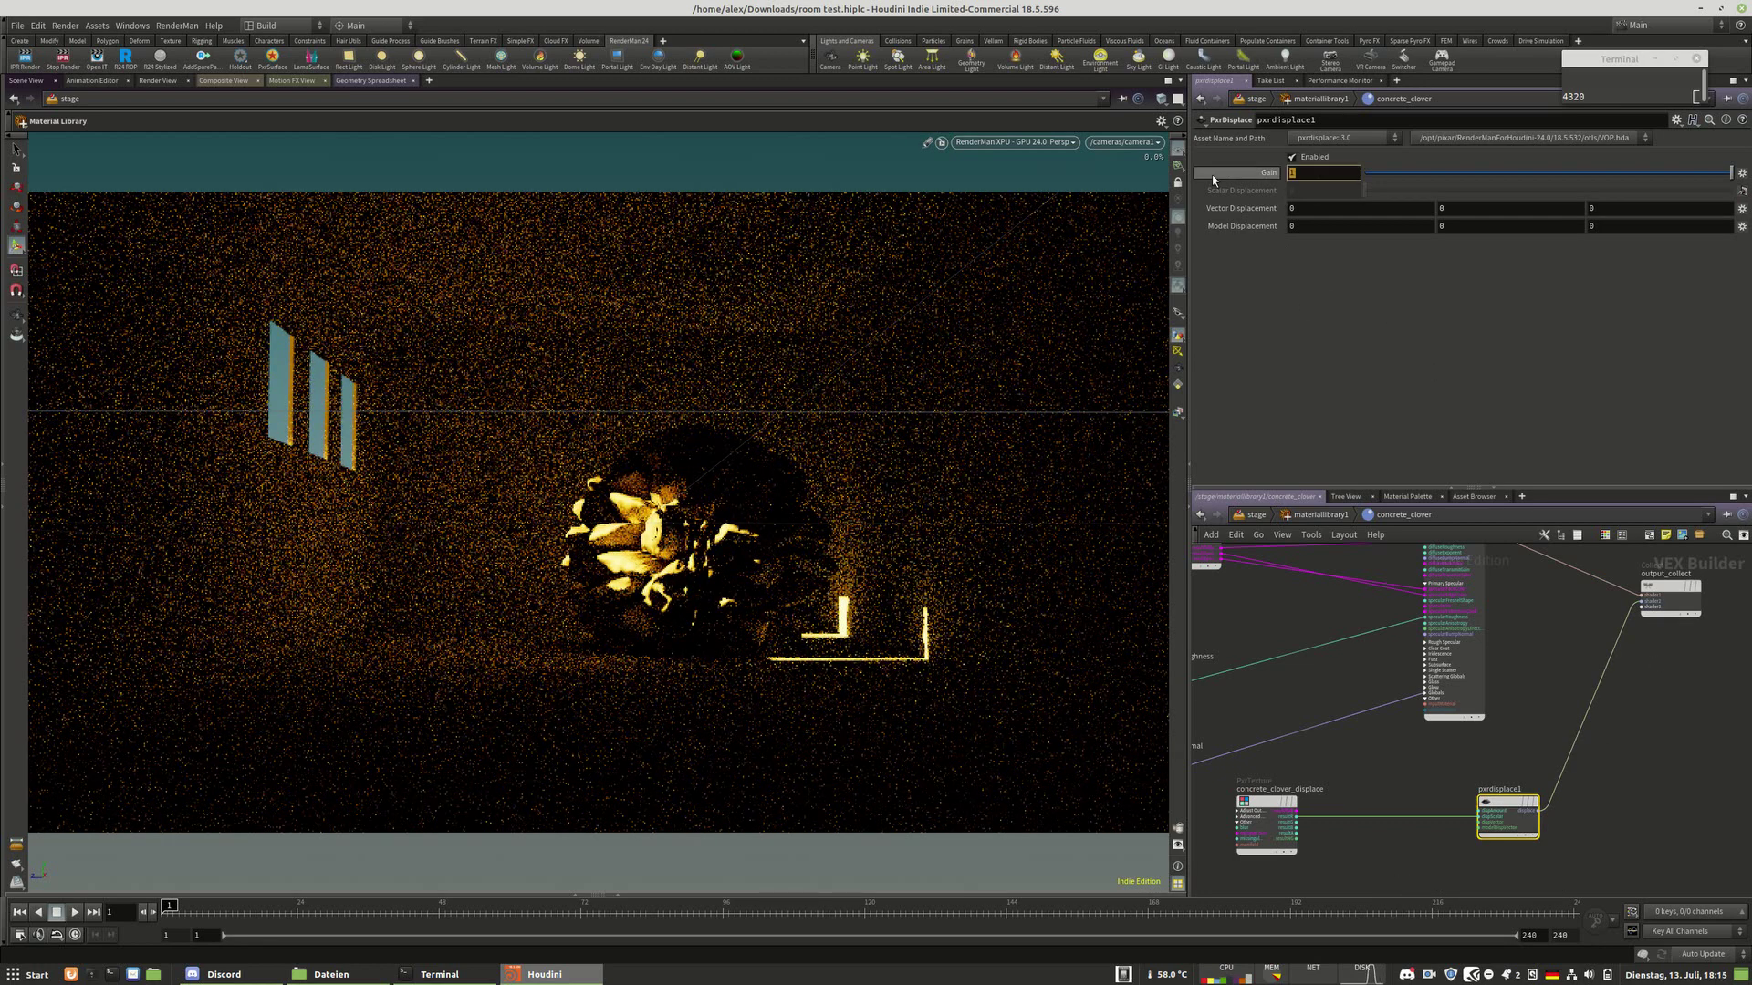
{"action": "type", "text": "0.1"}
{"action": "key", "text": "Return"}
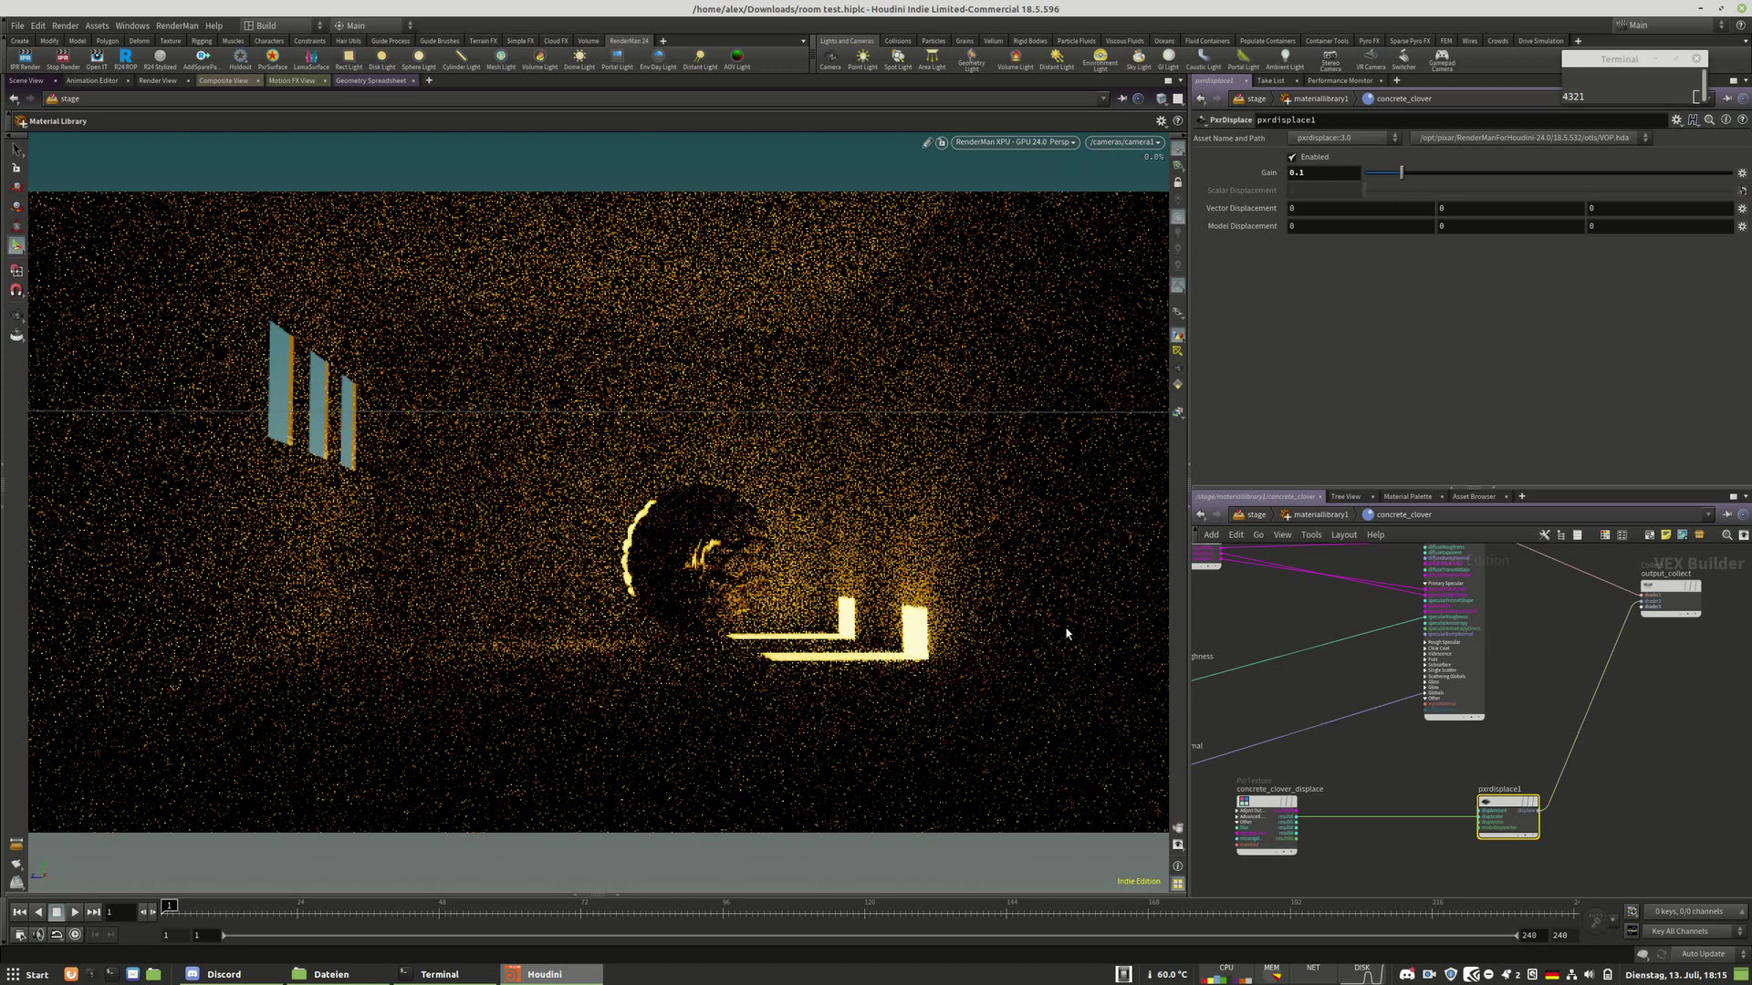
Set the color space of the concrete_clover_displace texture to data and return to the pxrdisplace1 settings
{"action": "left_click", "coordinate": [1252, 801]}
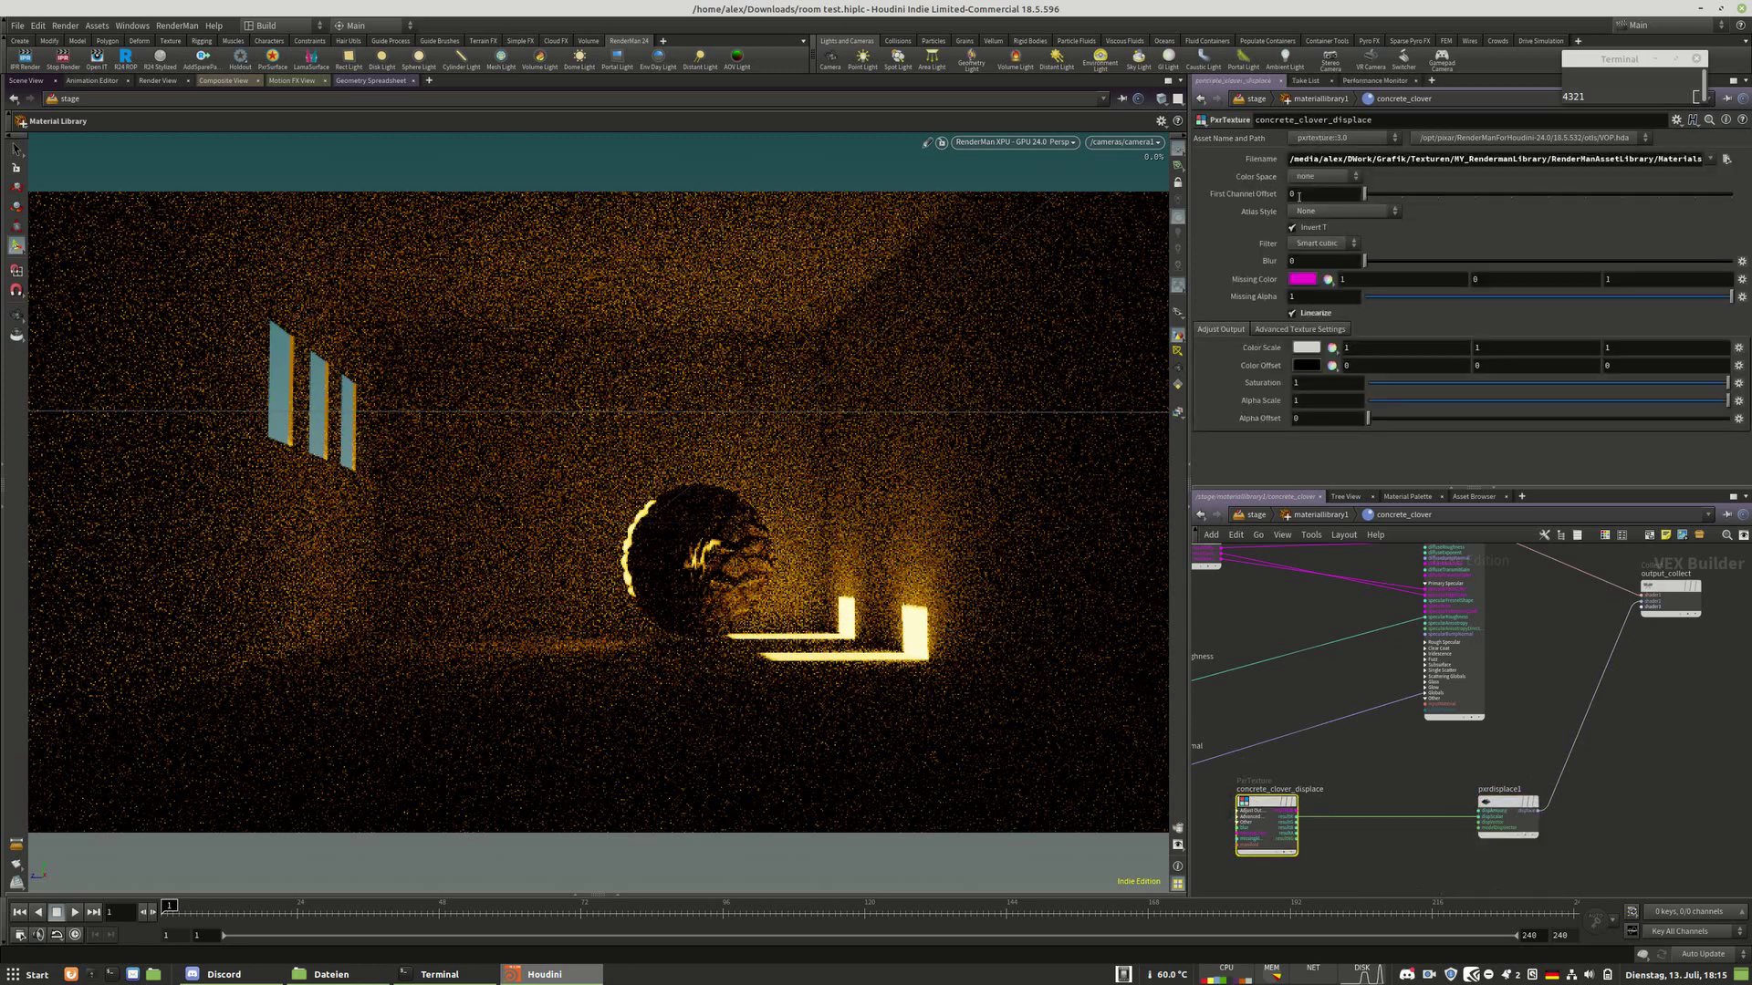
{"action": "left_click", "coordinate": [1320, 176]}
{"action": "left_click", "coordinate": [1300, 246]}
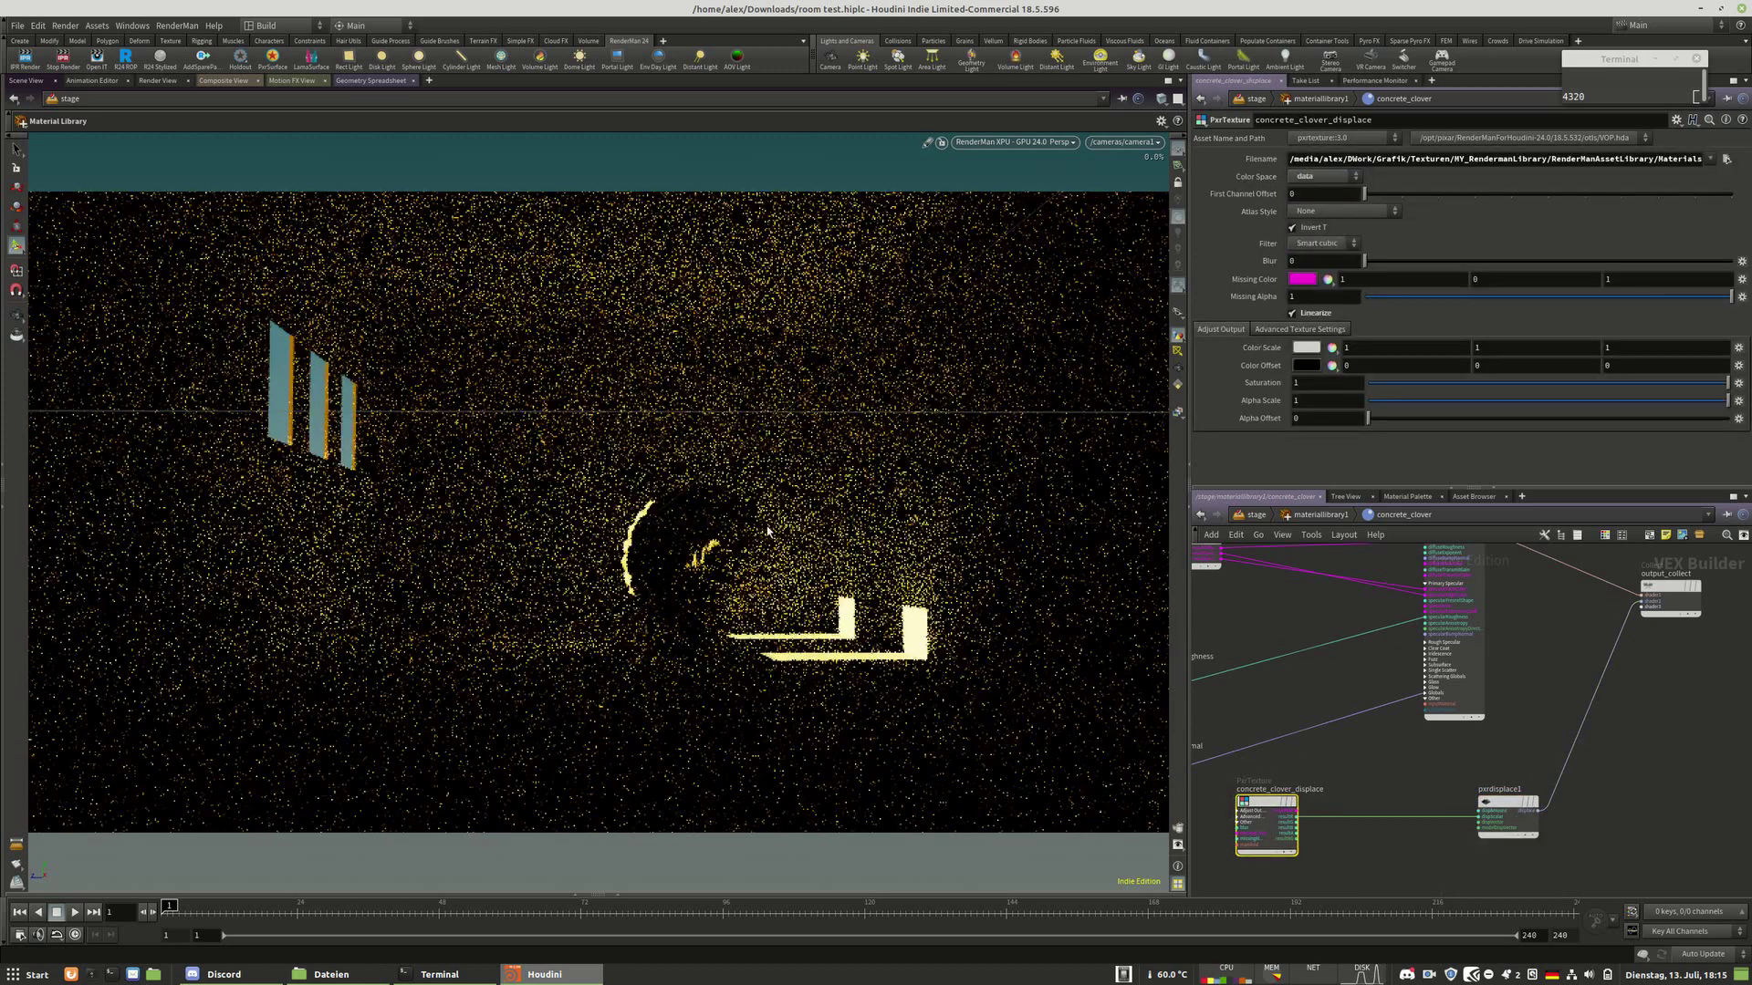
{"action": "left_click", "coordinate": [1501, 803]}
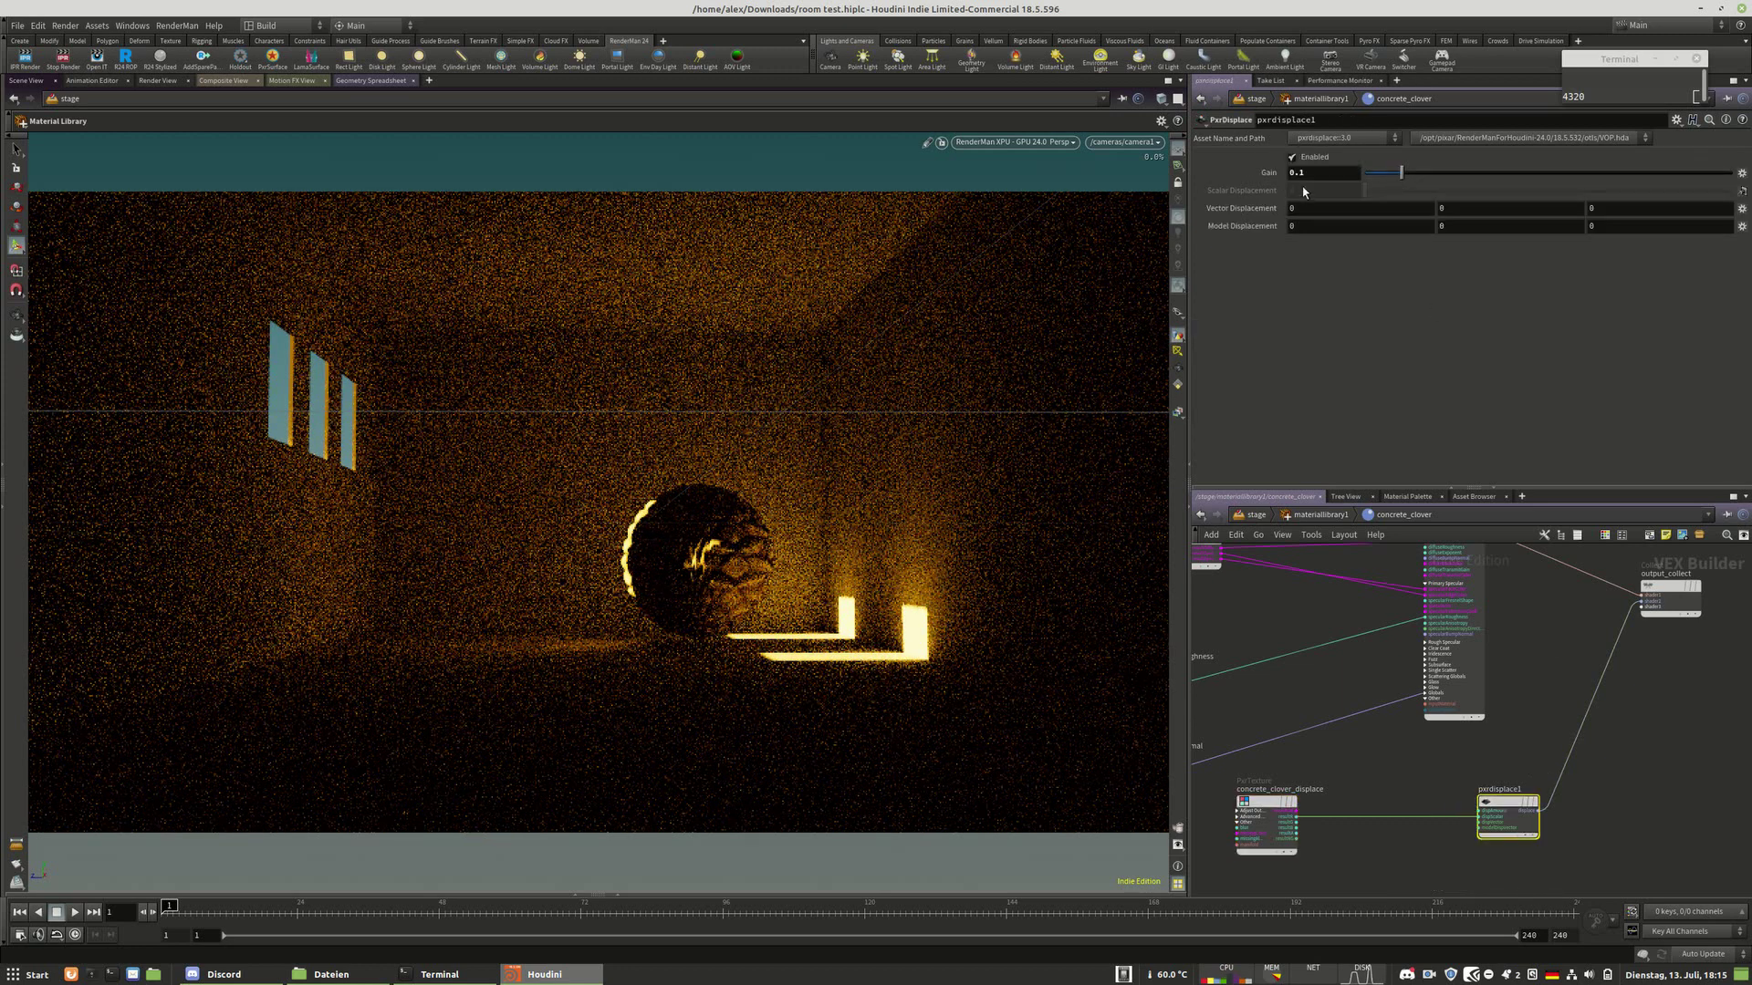
{"action": "middle_click_drag", "start_coordinate": [1594, 623], "coordinate": [1595, 744]}
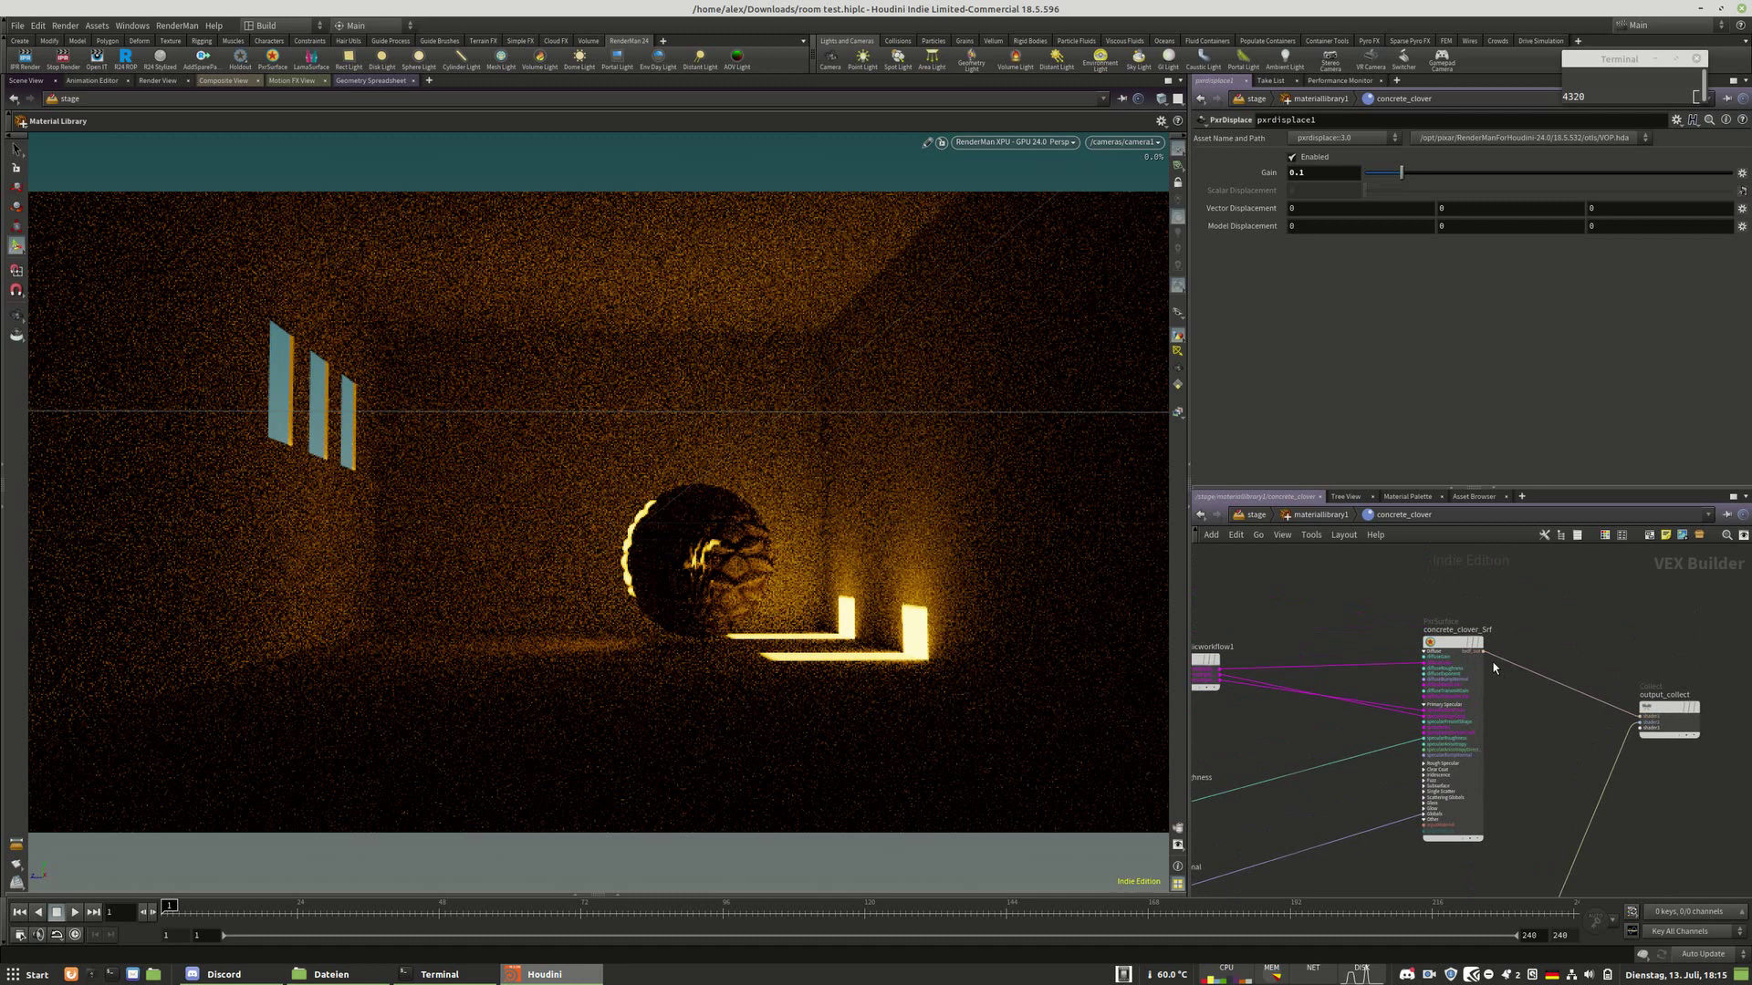
Open the subsurface settings of the concrete_clover_Srf node and set the subsurface gain to 0.268
{"action": "left_click", "coordinate": [1452, 643]}
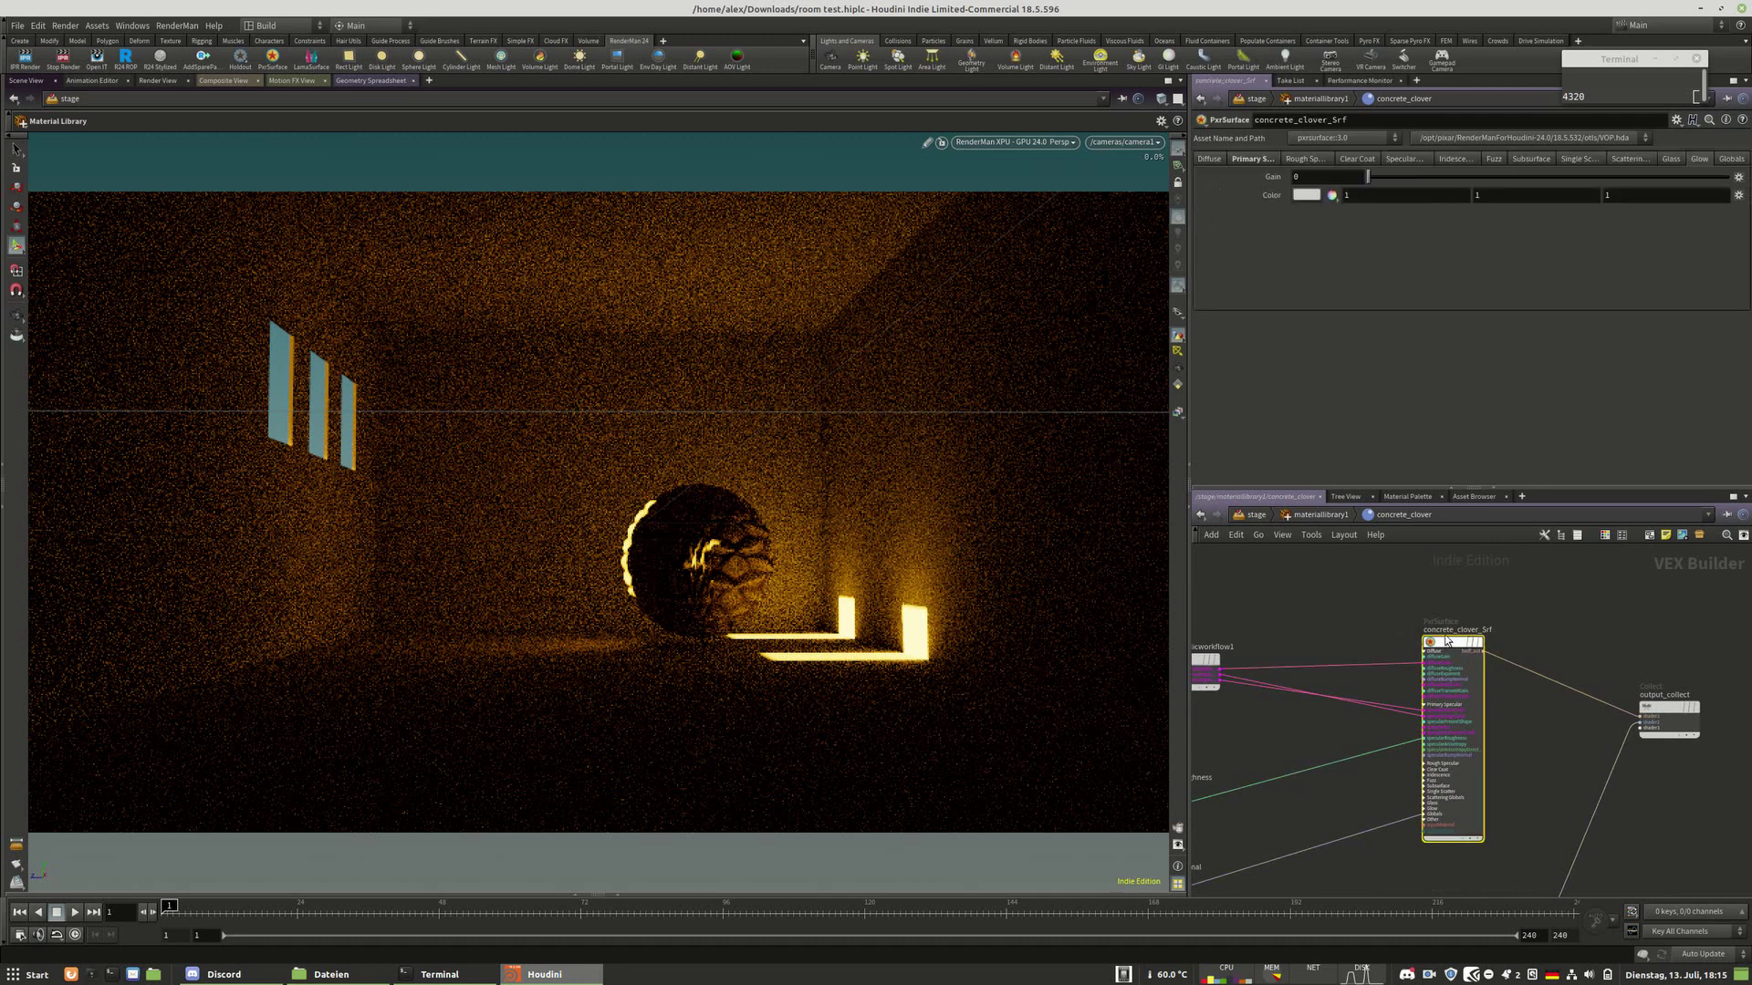
{"action": "left_click", "coordinate": [1242, 160]}
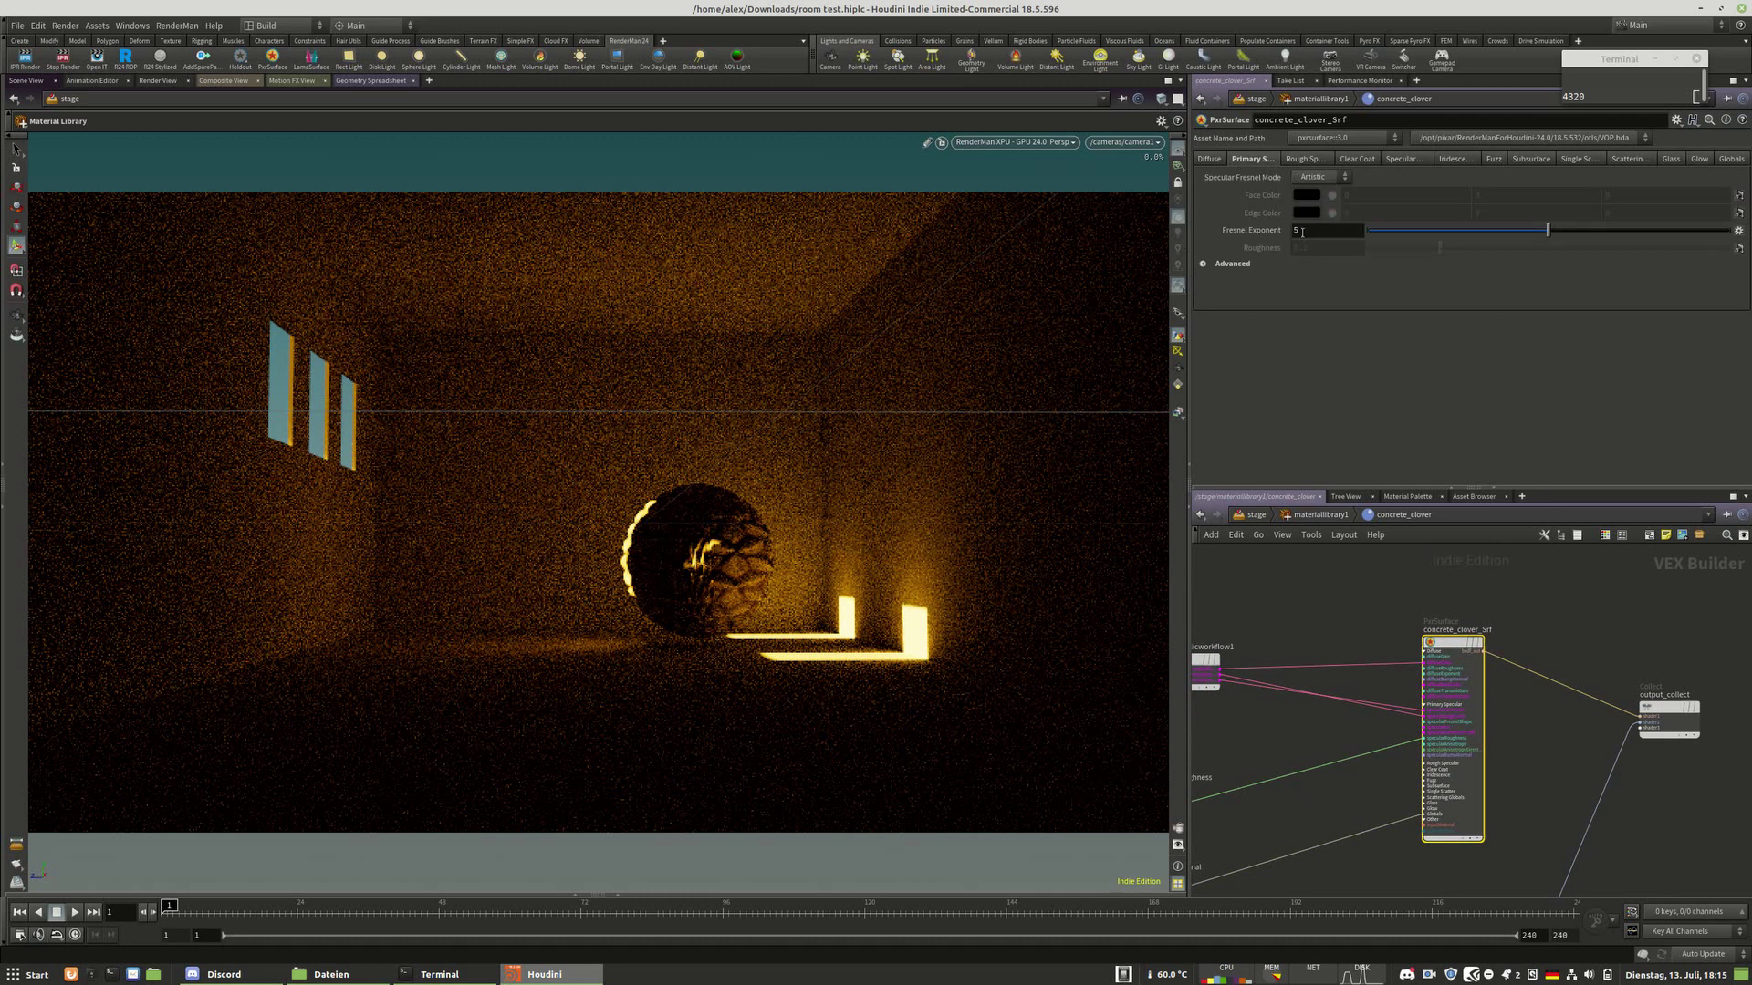
{"action": "left_click", "coordinate": [1519, 158]}
{"action": "left_click", "coordinate": [1464, 195]}
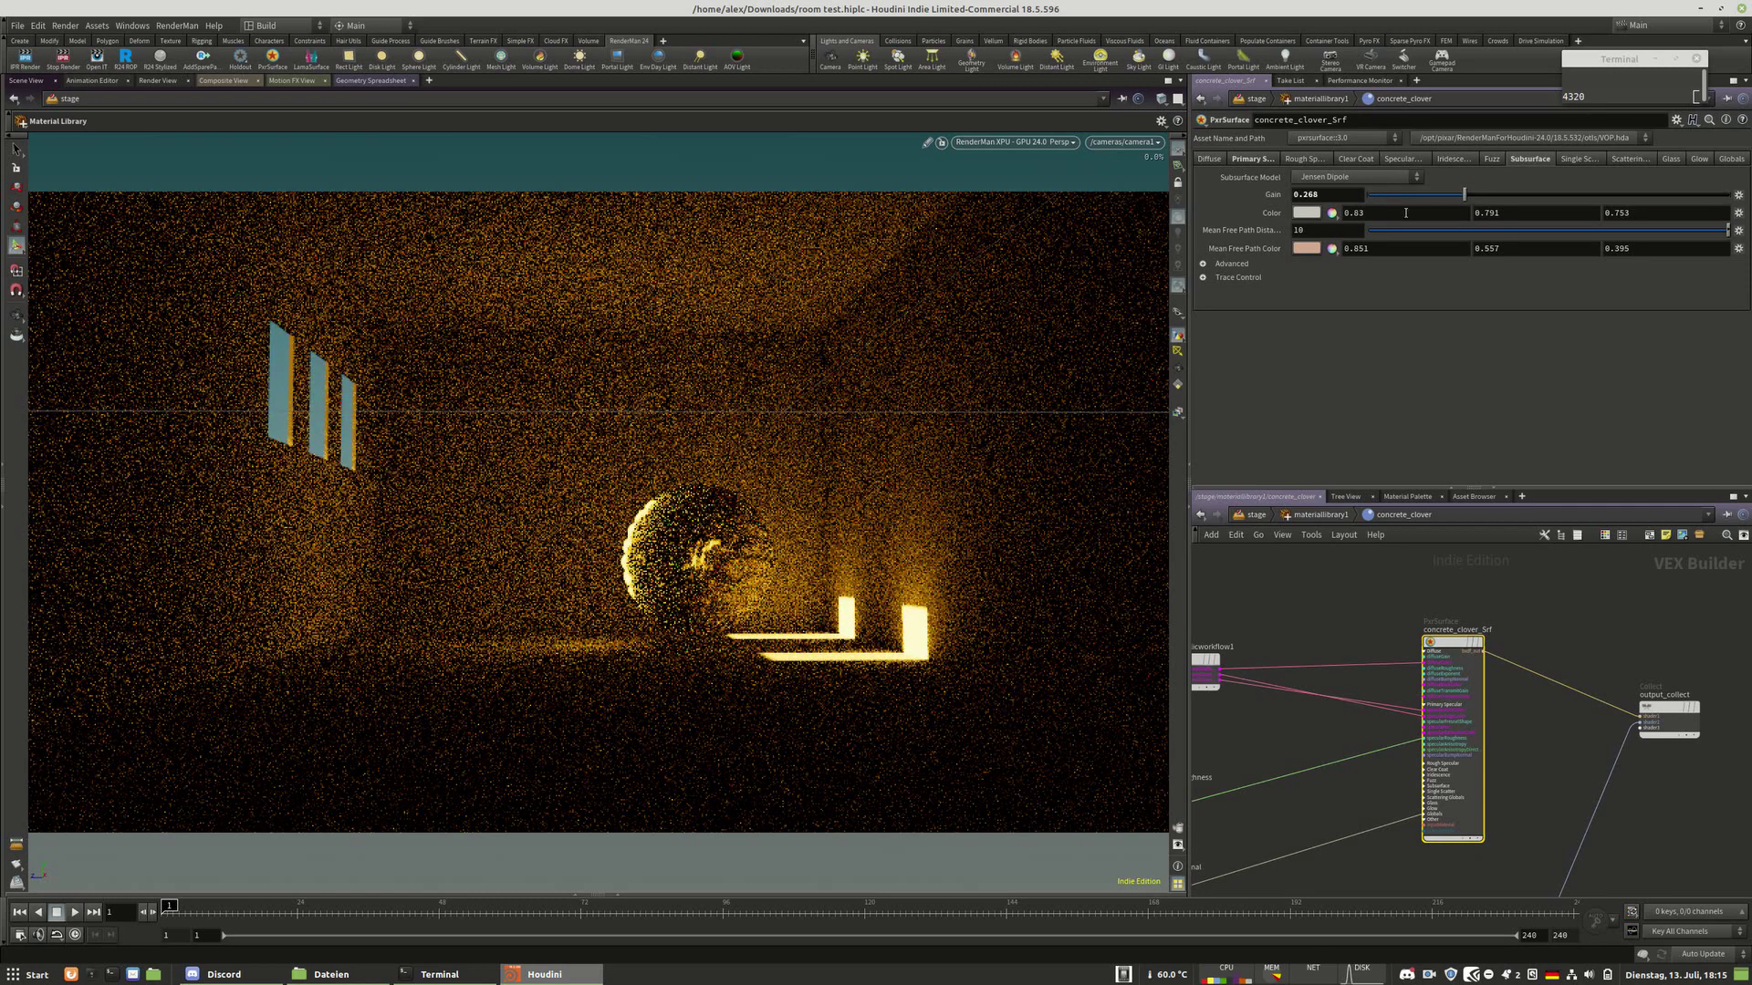
Set the subsurface mean free path distance to 0.1 and raise the subsurface gain to 1
{"action": "left_click", "coordinate": [1385, 233]}
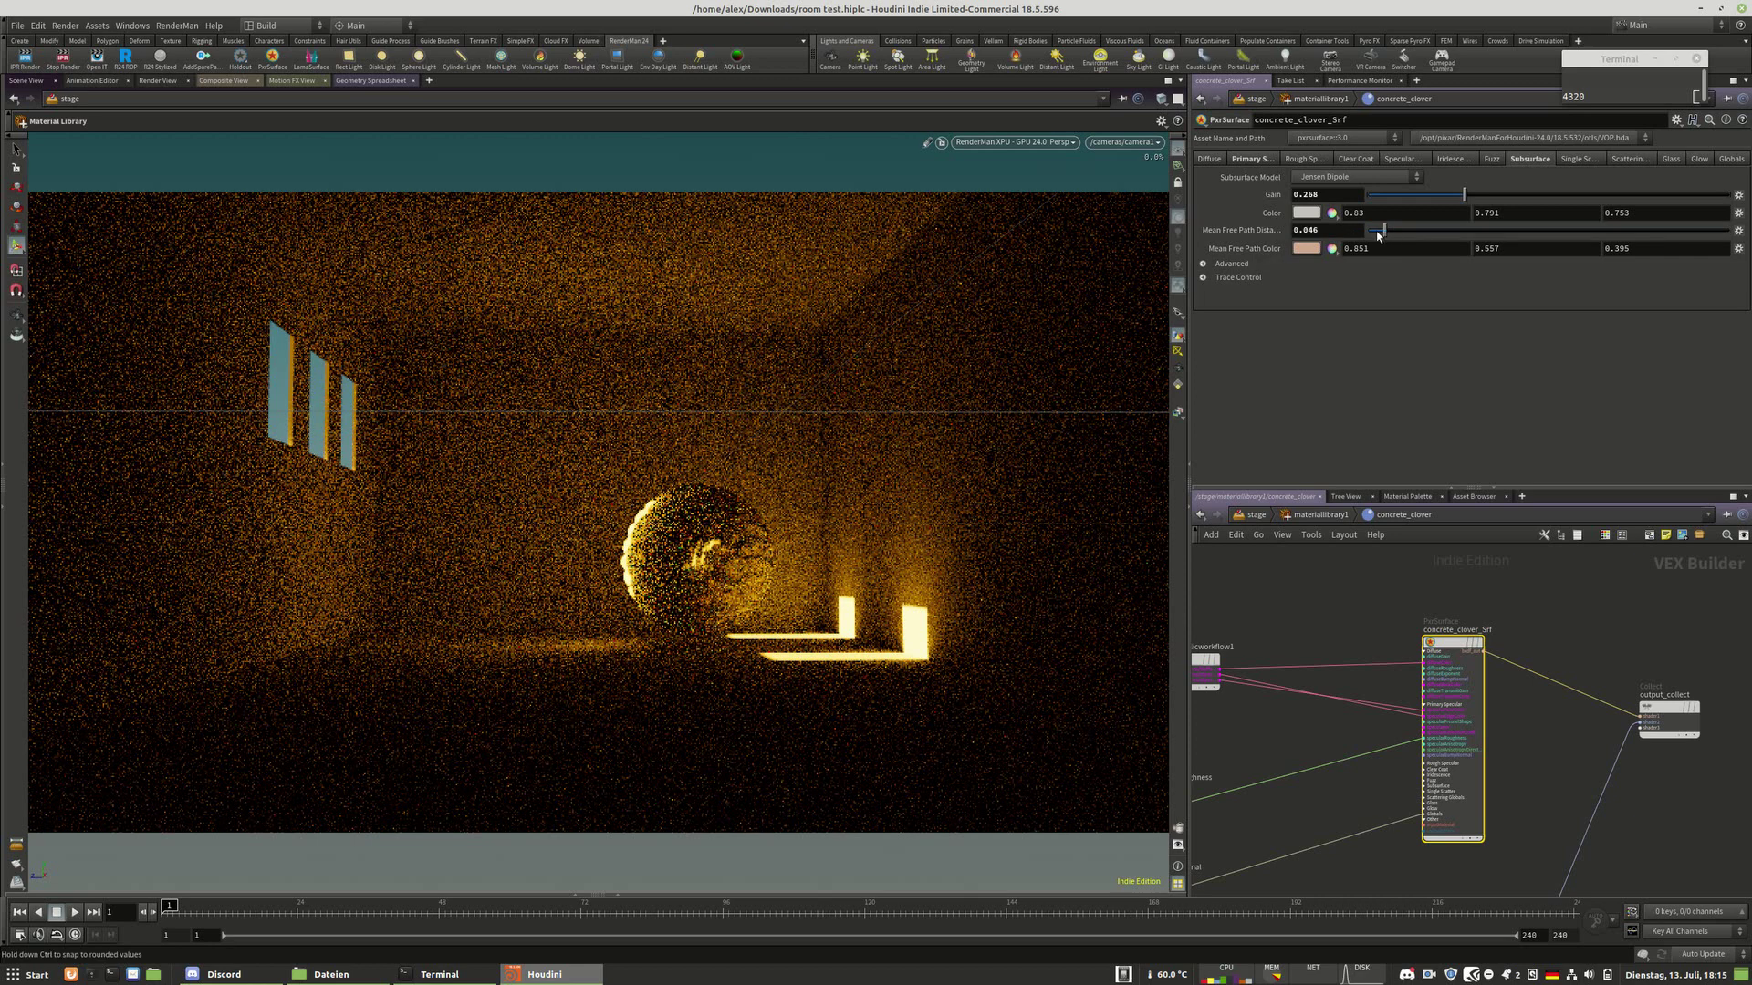
{"action": "left_click_drag", "start_coordinate": [1319, 232], "coordinate": [1302, 244]}
{"action": "type", "text": "1"}
{"action": "key", "text": "Return"}
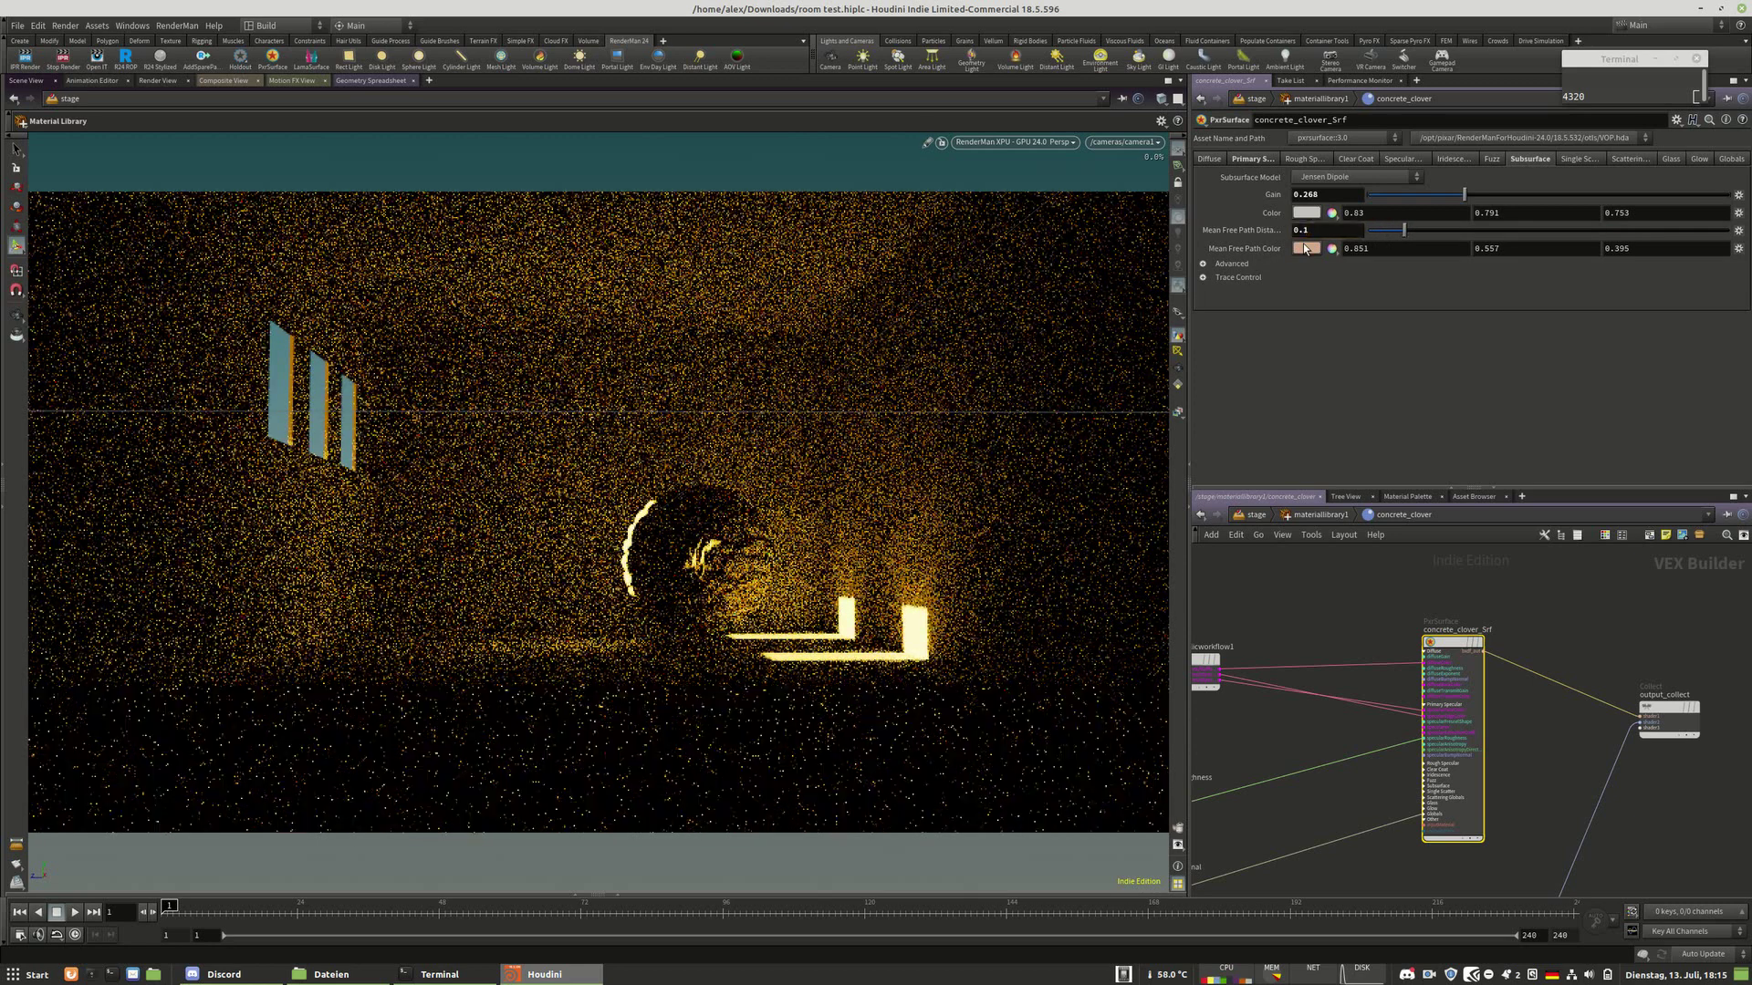
{"action": "left_click_drag", "start_coordinate": [1439, 198], "coordinate": [1681, 168]}
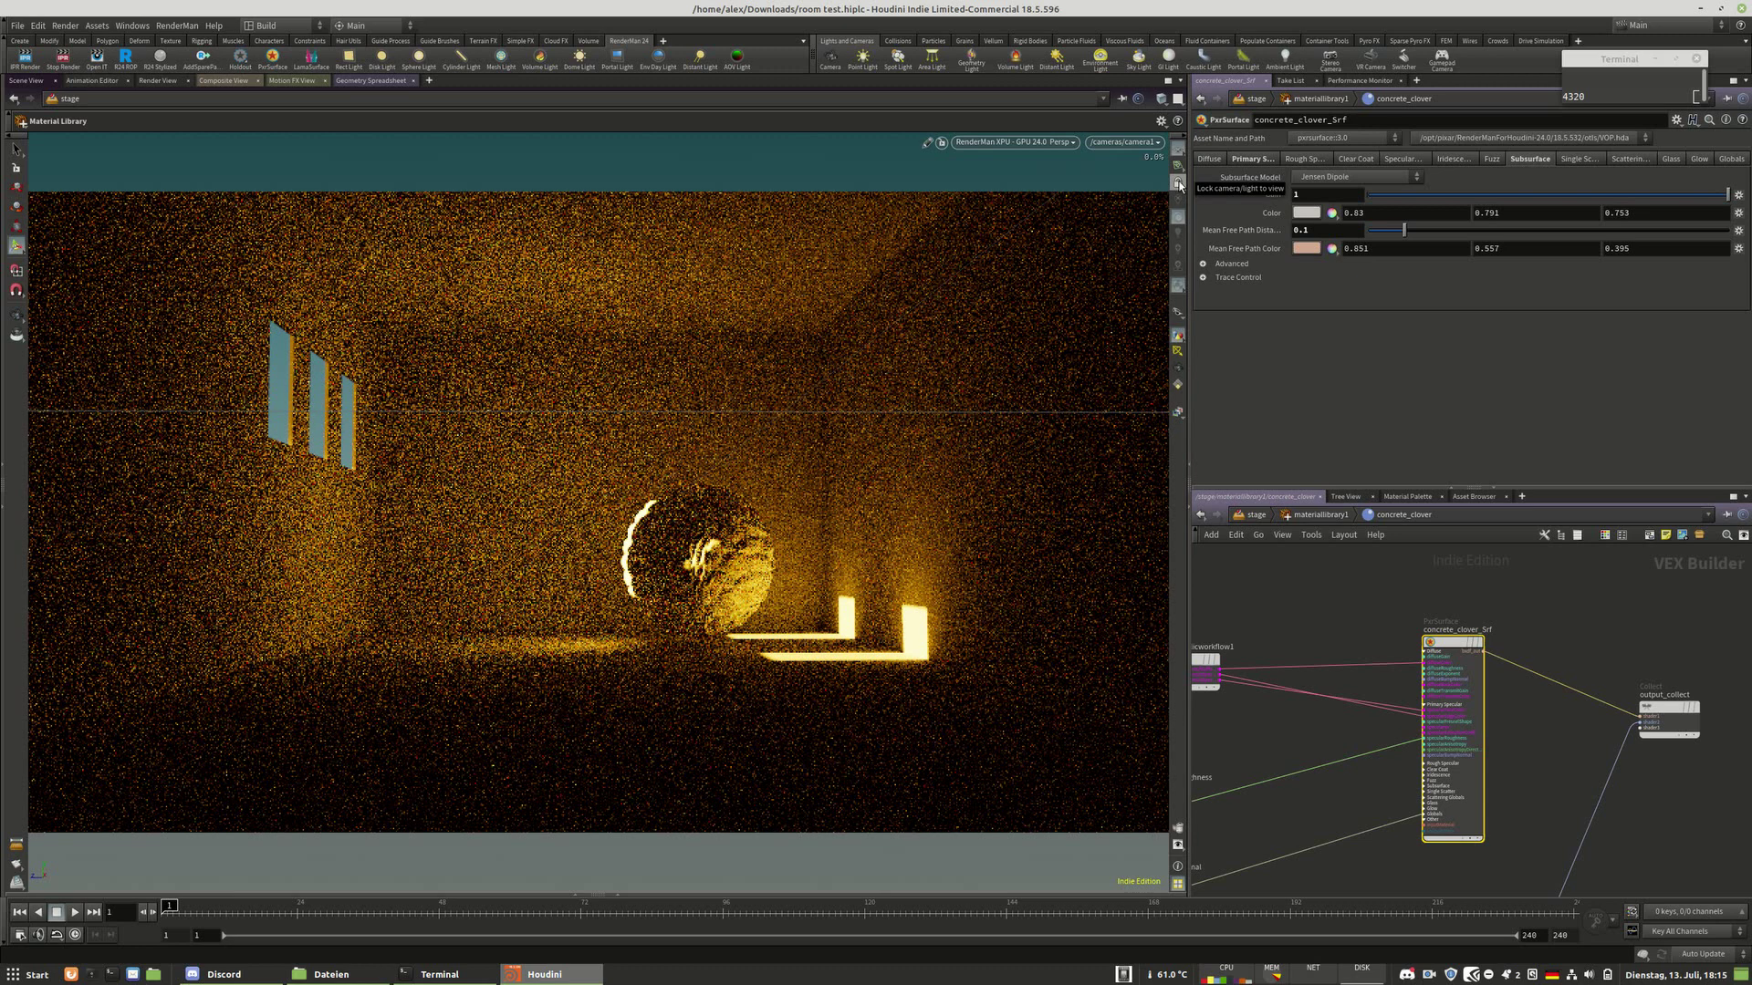
Lock the camera to the view and move it slightly closer to the sphere
{"action": "left_click", "coordinate": [1177, 183]}
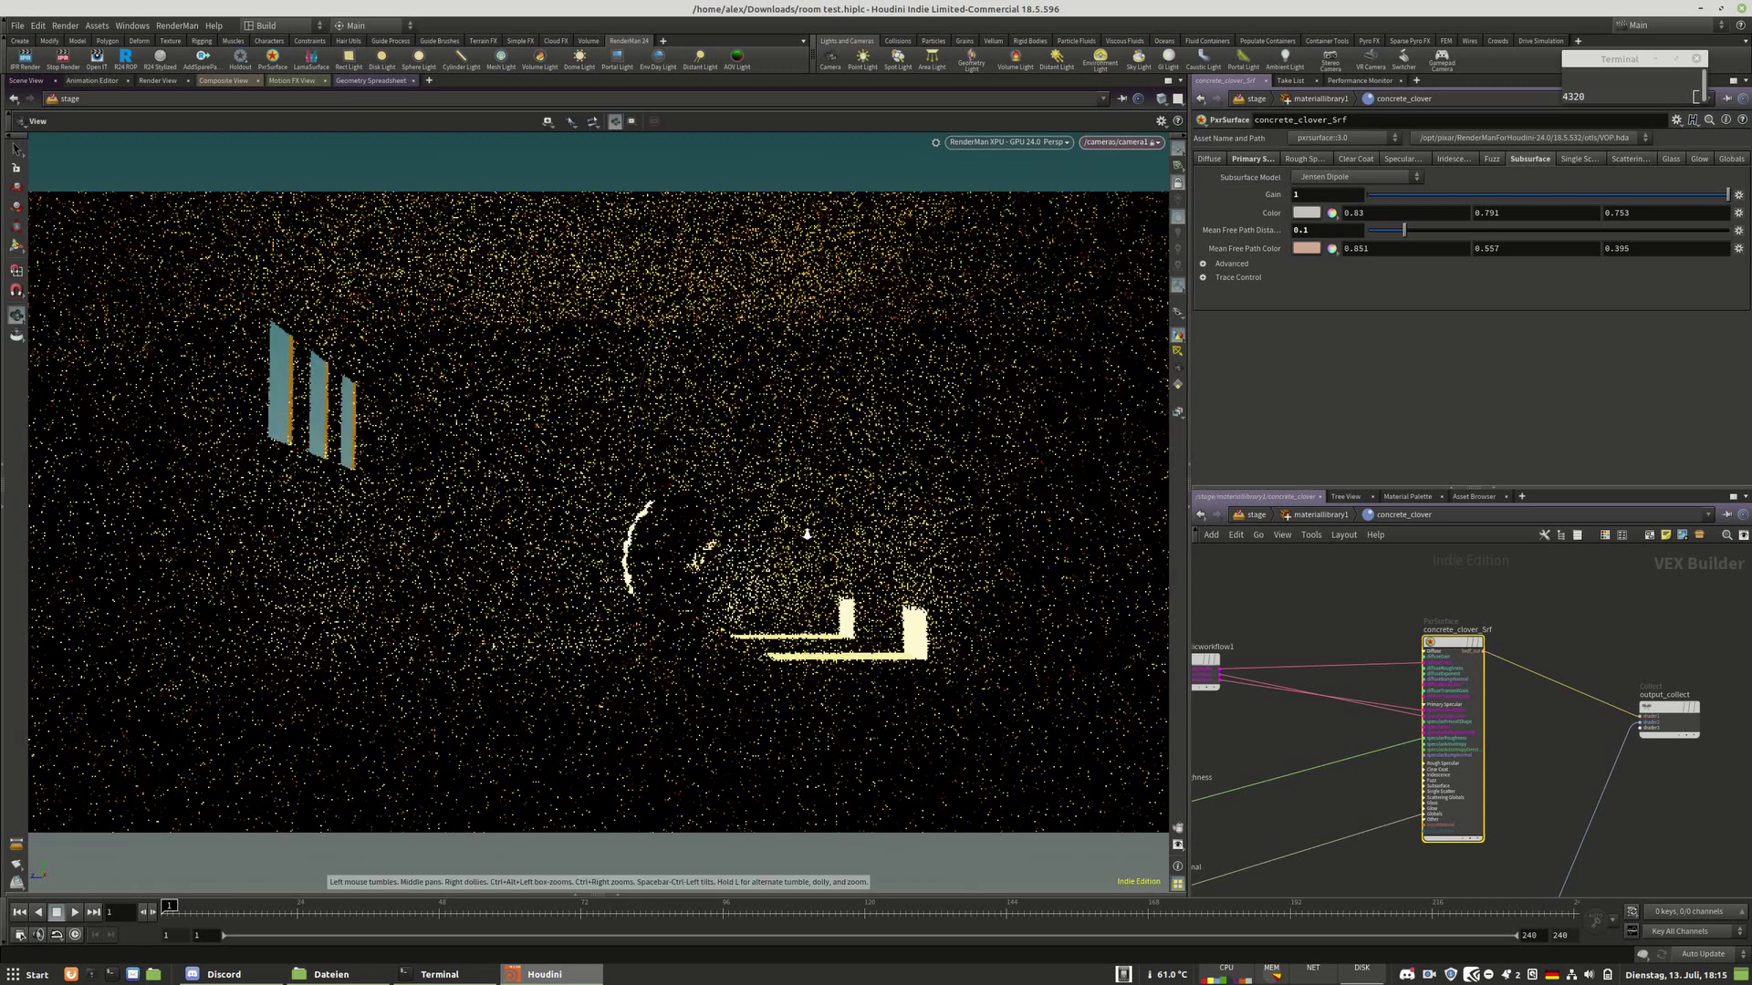
{"action": "scroll", "coordinate": [807, 535], "scroll_direction": "up", "scroll_amount": 5}
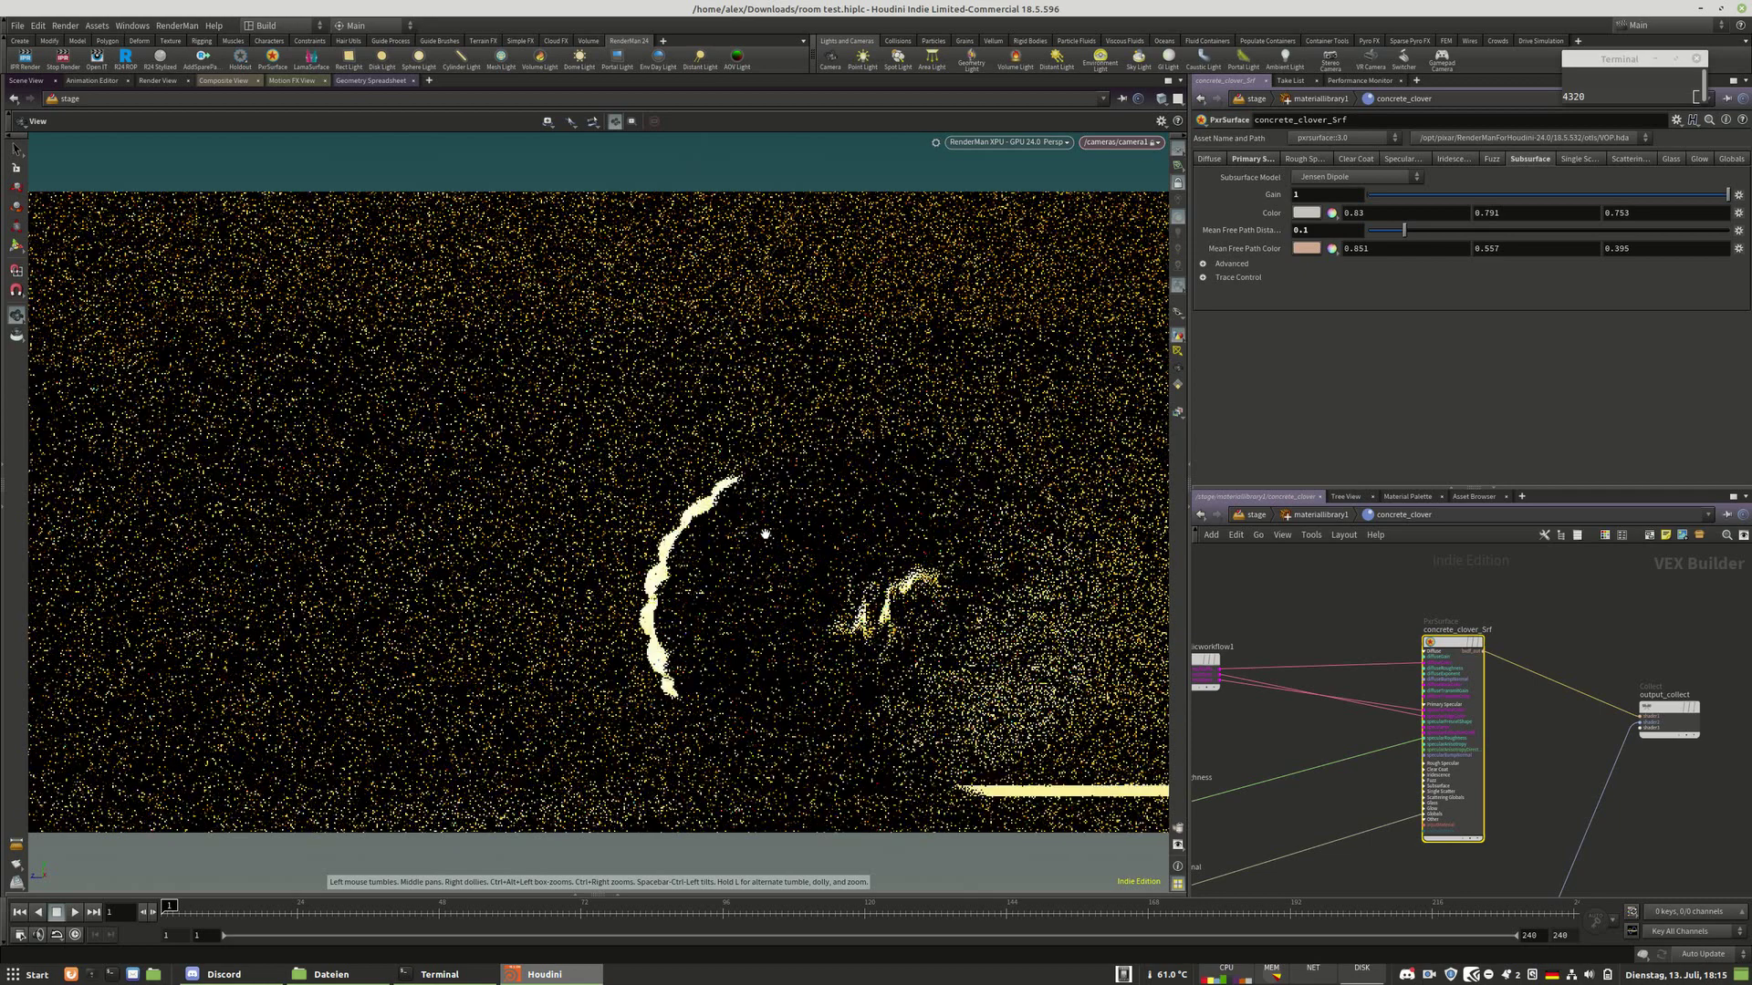
{"action": "scroll", "coordinate": [771, 543], "scroll_direction": "down", "scroll_amount": 5}
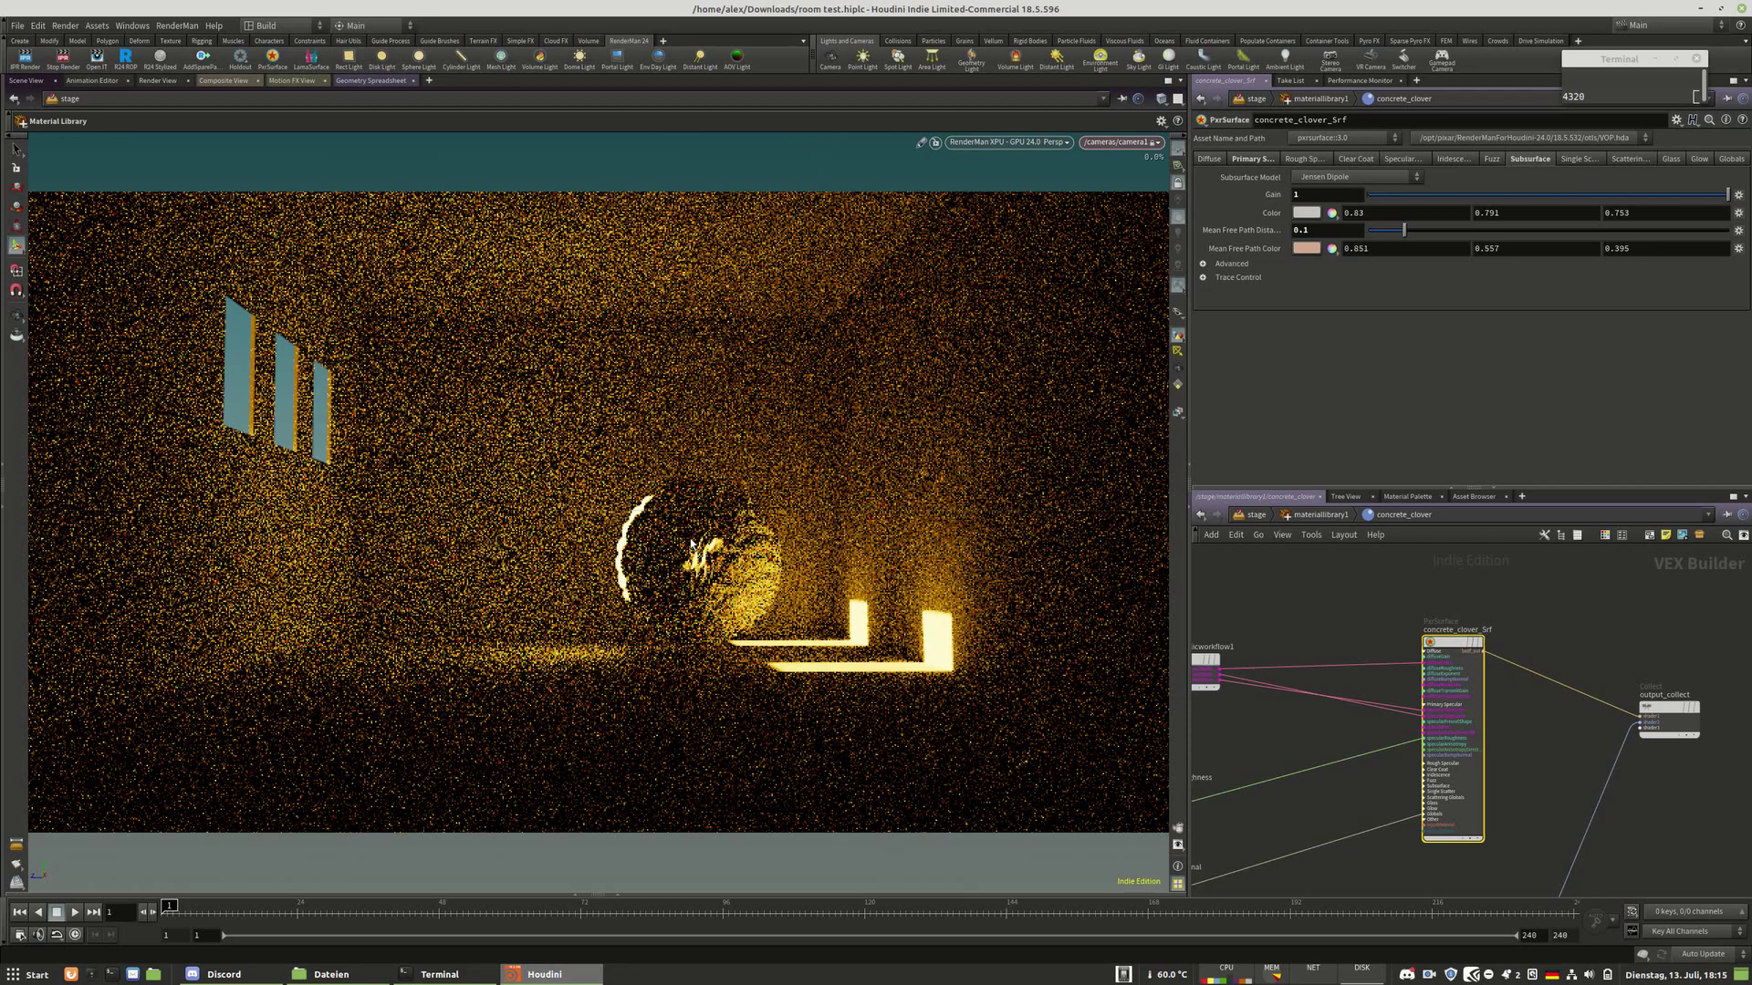
{"action": "scroll", "coordinate": [793, 530], "scroll_direction": "up", "scroll_amount": 5}
{"action": "scroll", "coordinate": [792, 532], "scroll_direction": "down", "scroll_amount": 4}
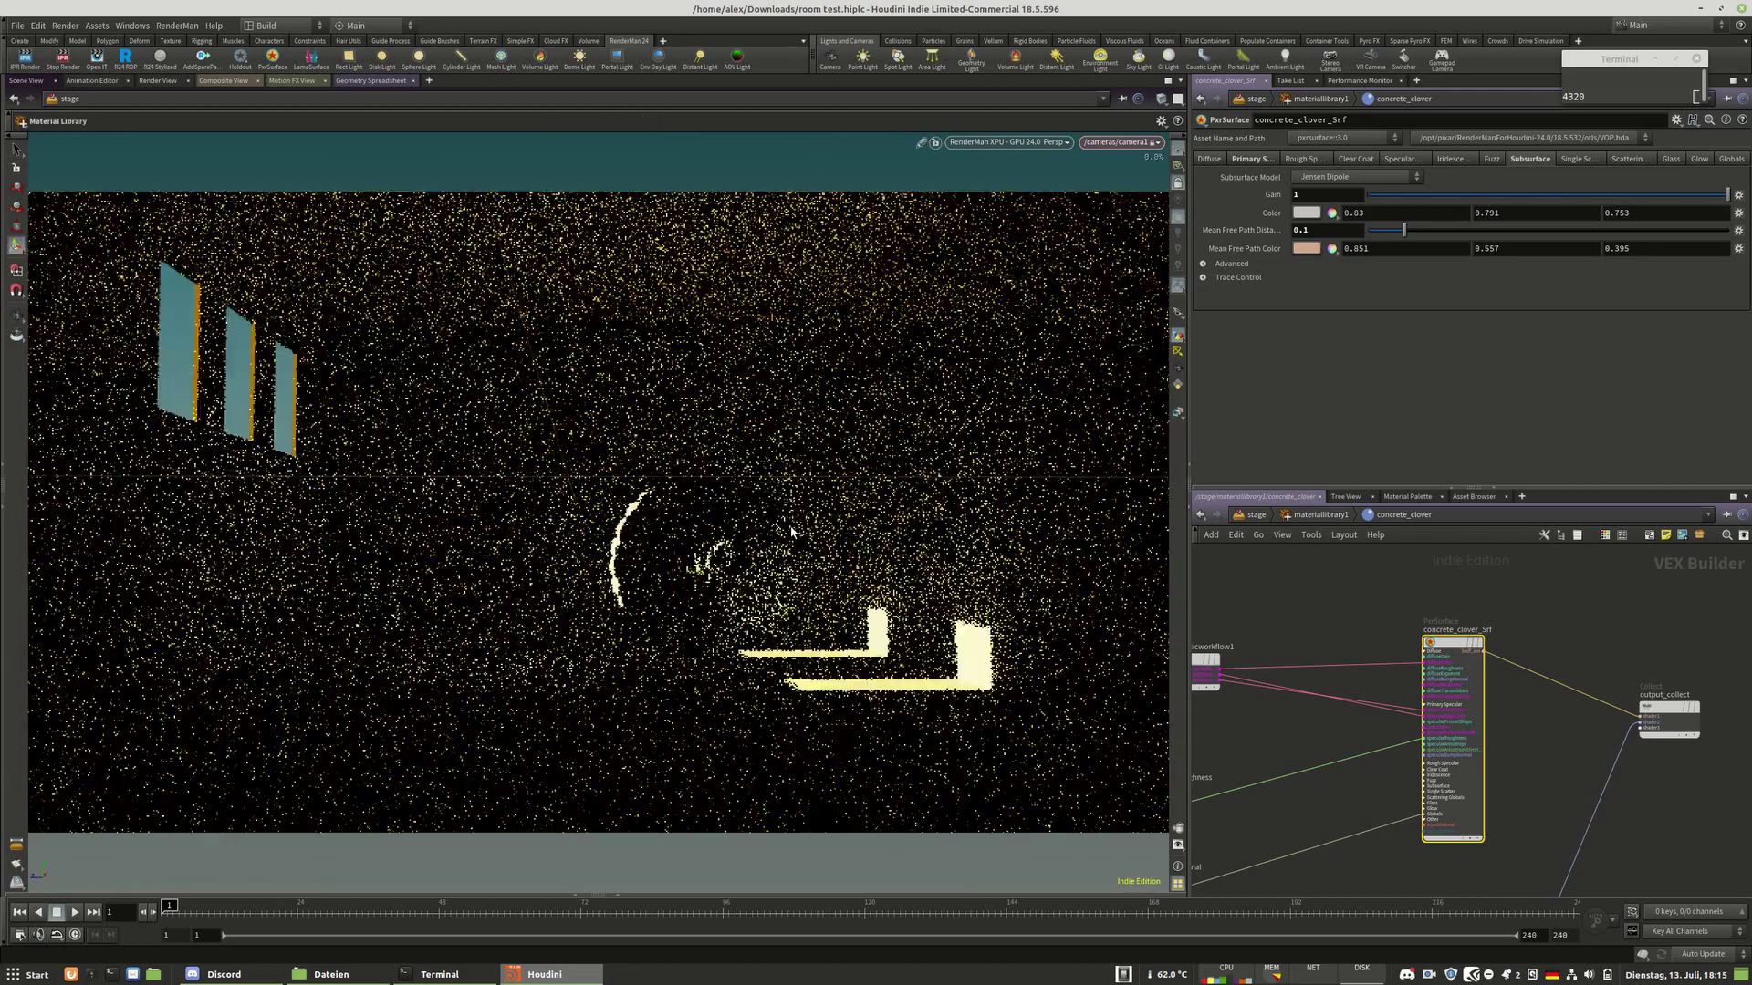
Return to the stage network and open the base transform properties of camera1
{"action": "left_click", "coordinate": [1240, 515]}
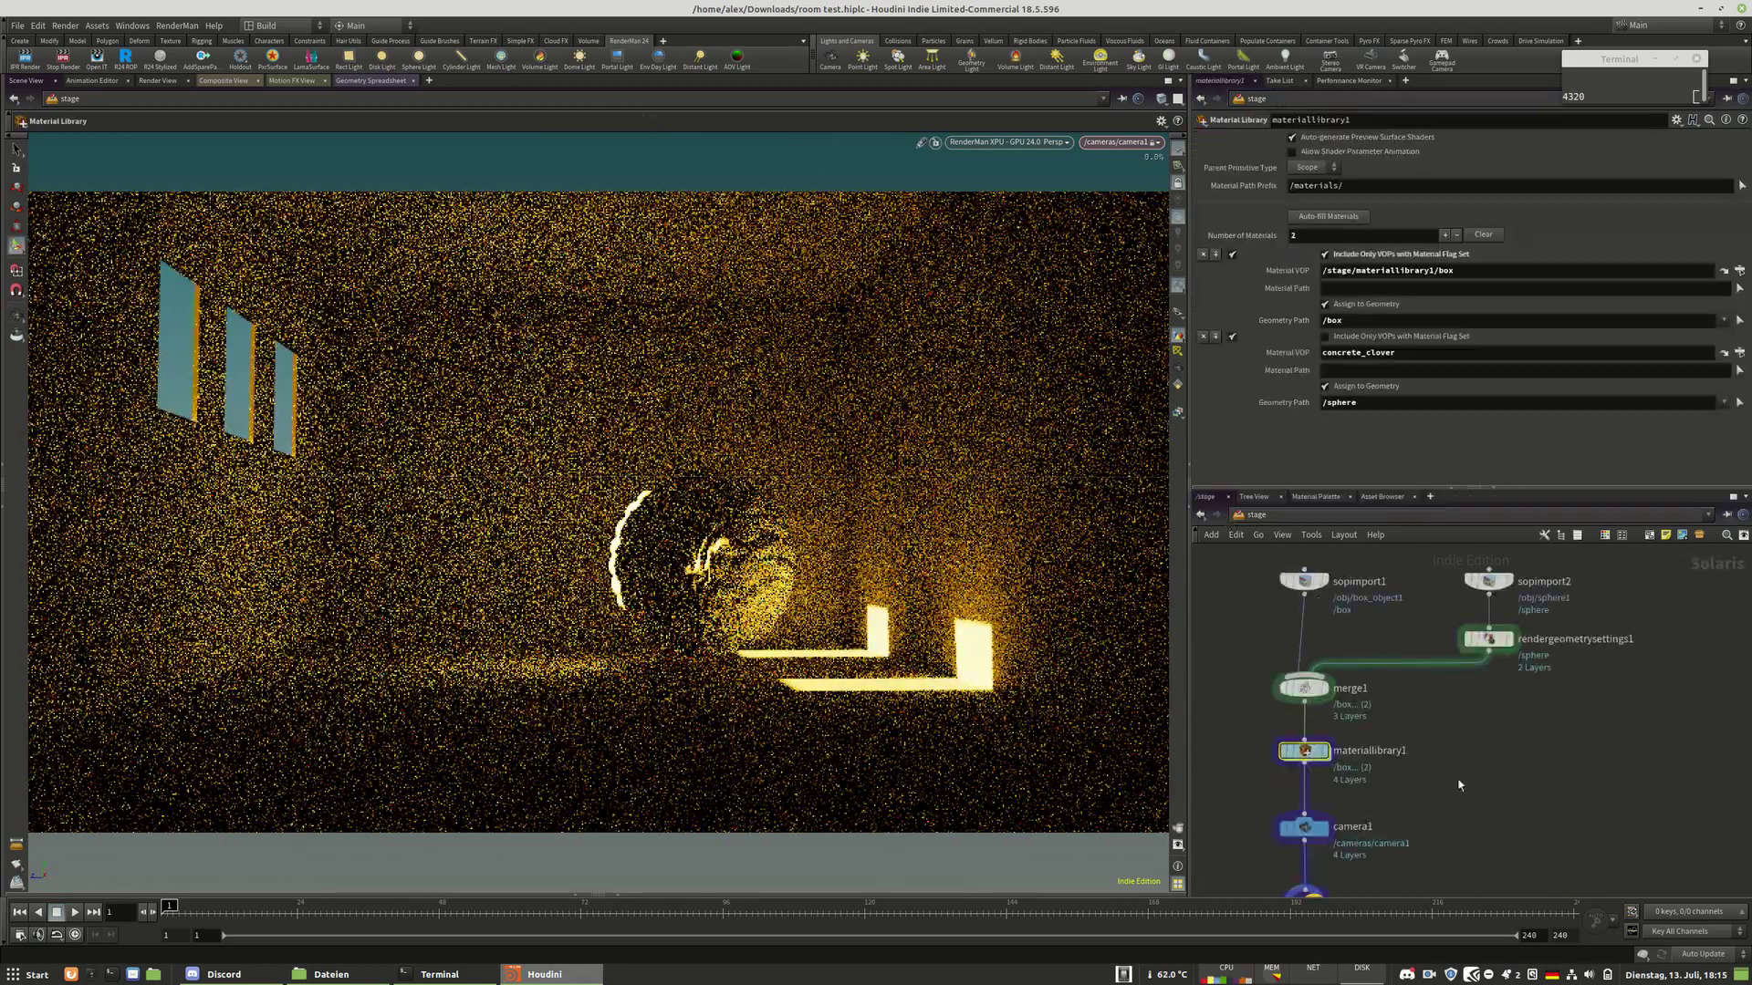
{"action": "left_click", "coordinate": [1346, 732]}
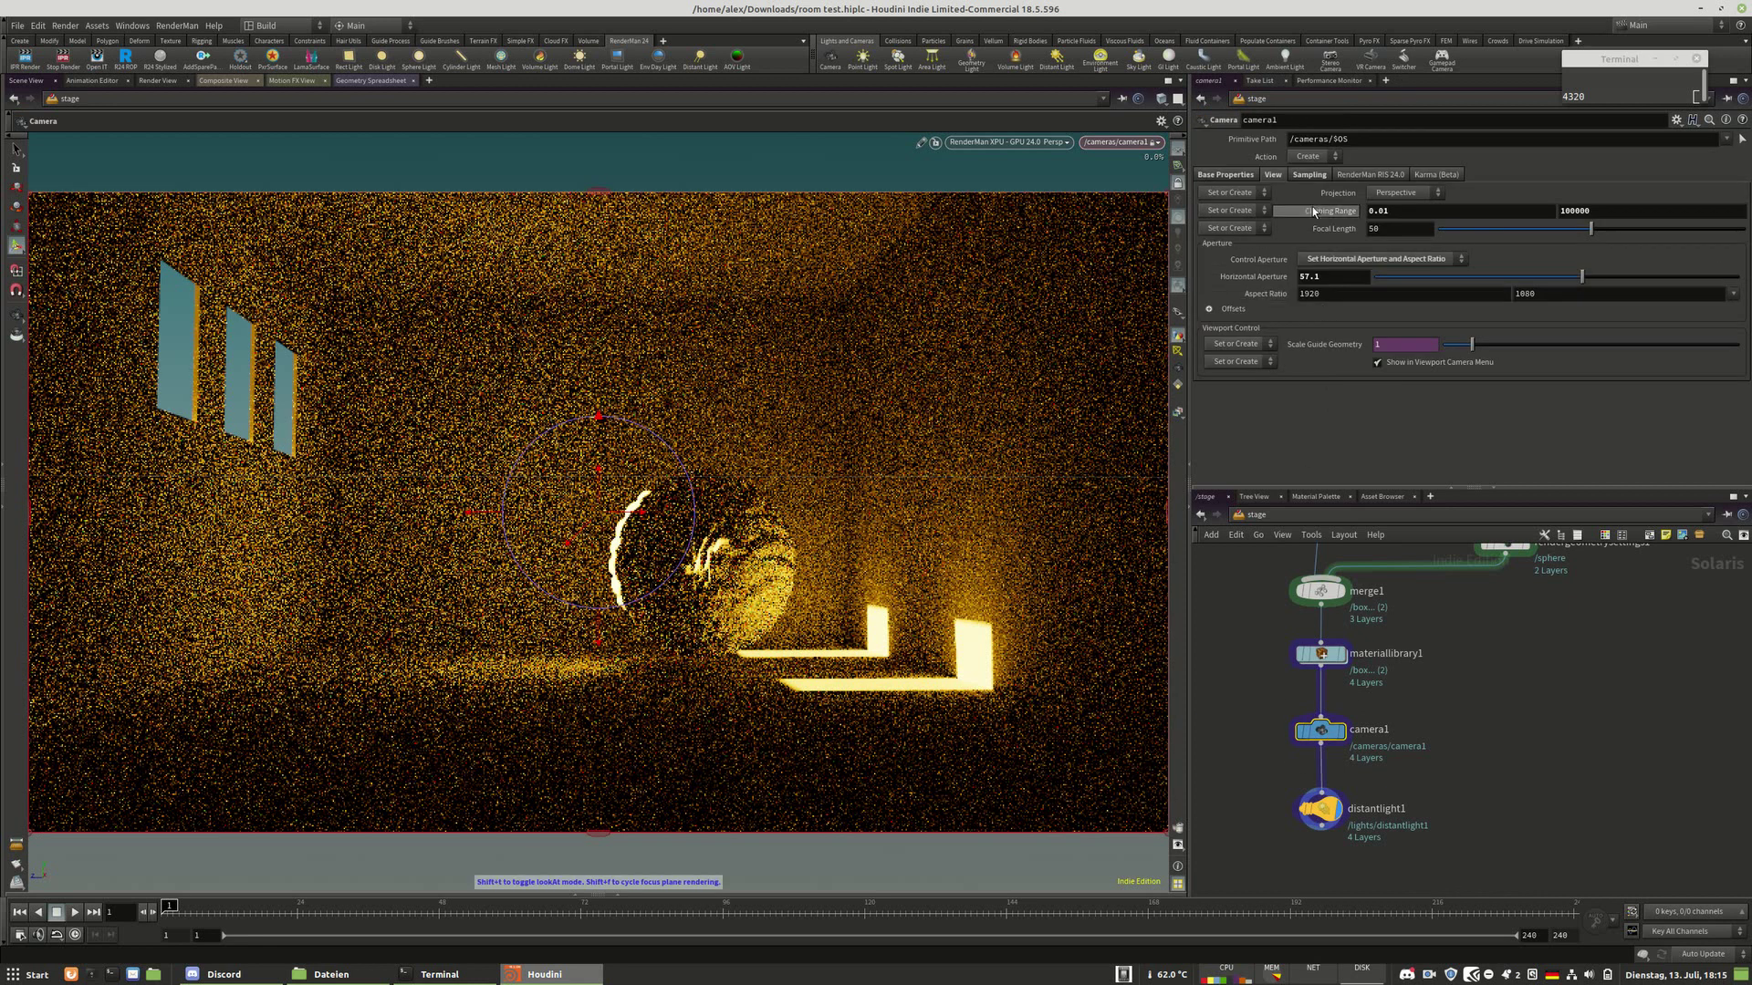
{"action": "left_click", "coordinate": [1231, 178]}
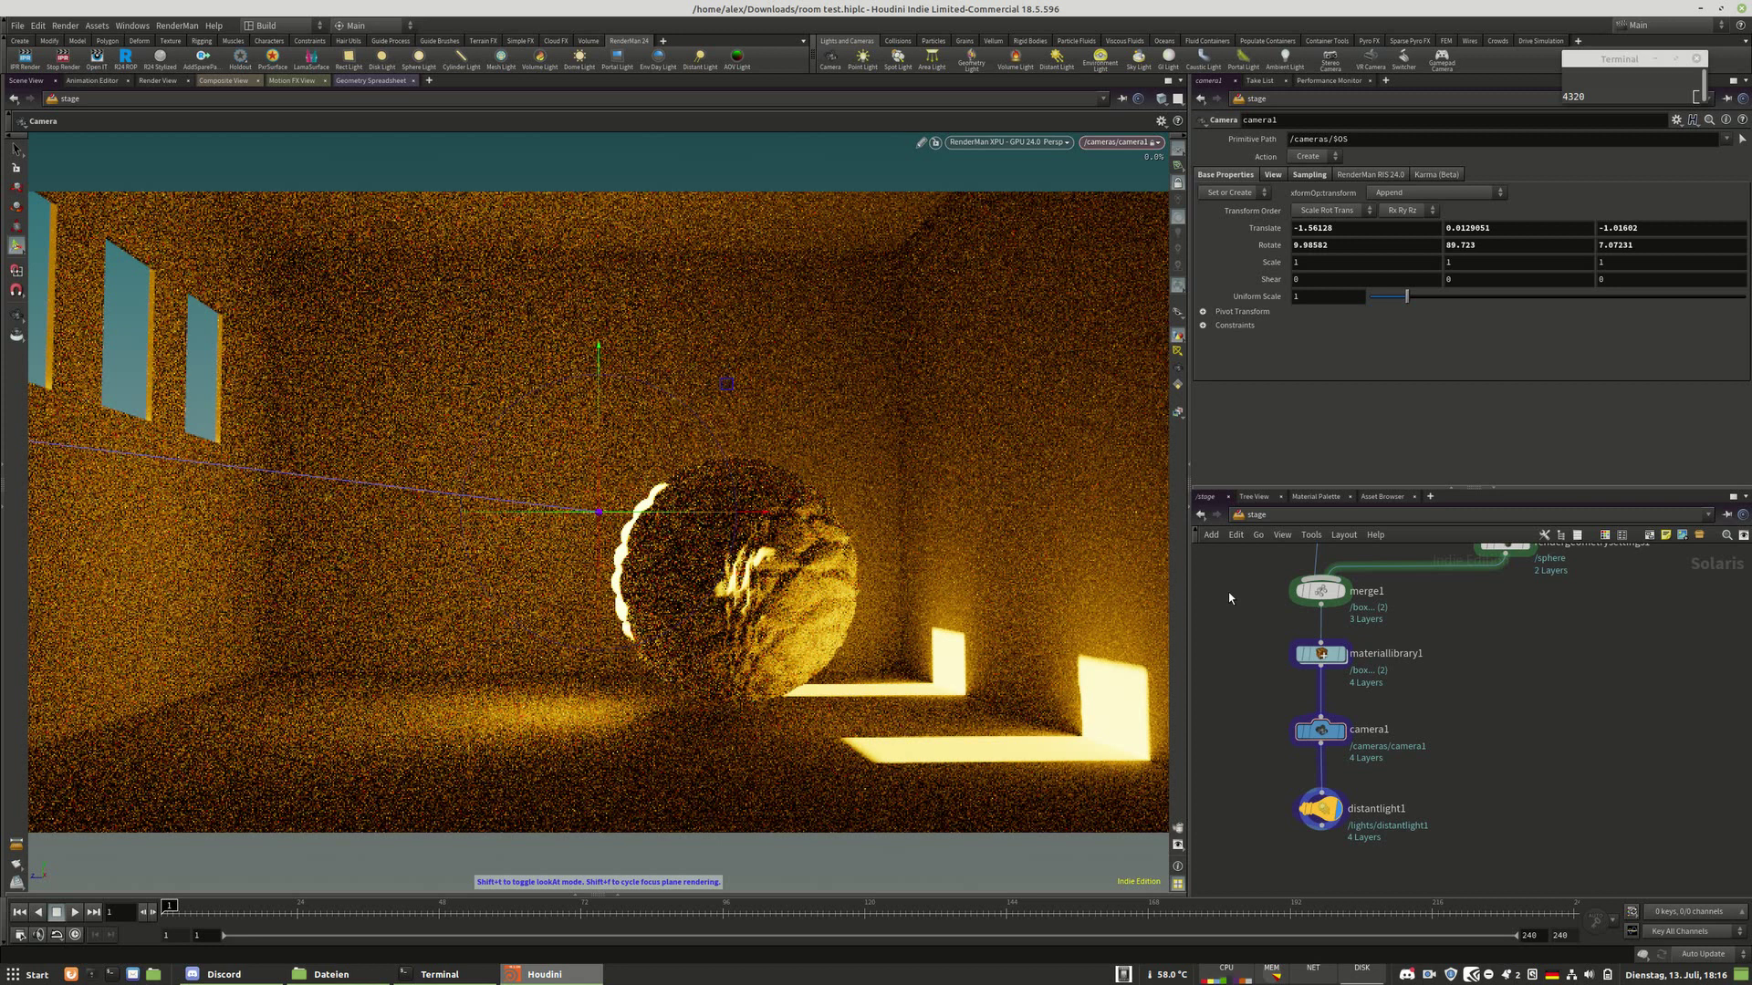
Move the Terminal window over the network editor's lower corner and highlight its reading
{"action": "left_click_drag", "start_coordinate": [1589, 69], "coordinate": [1540, 677]}
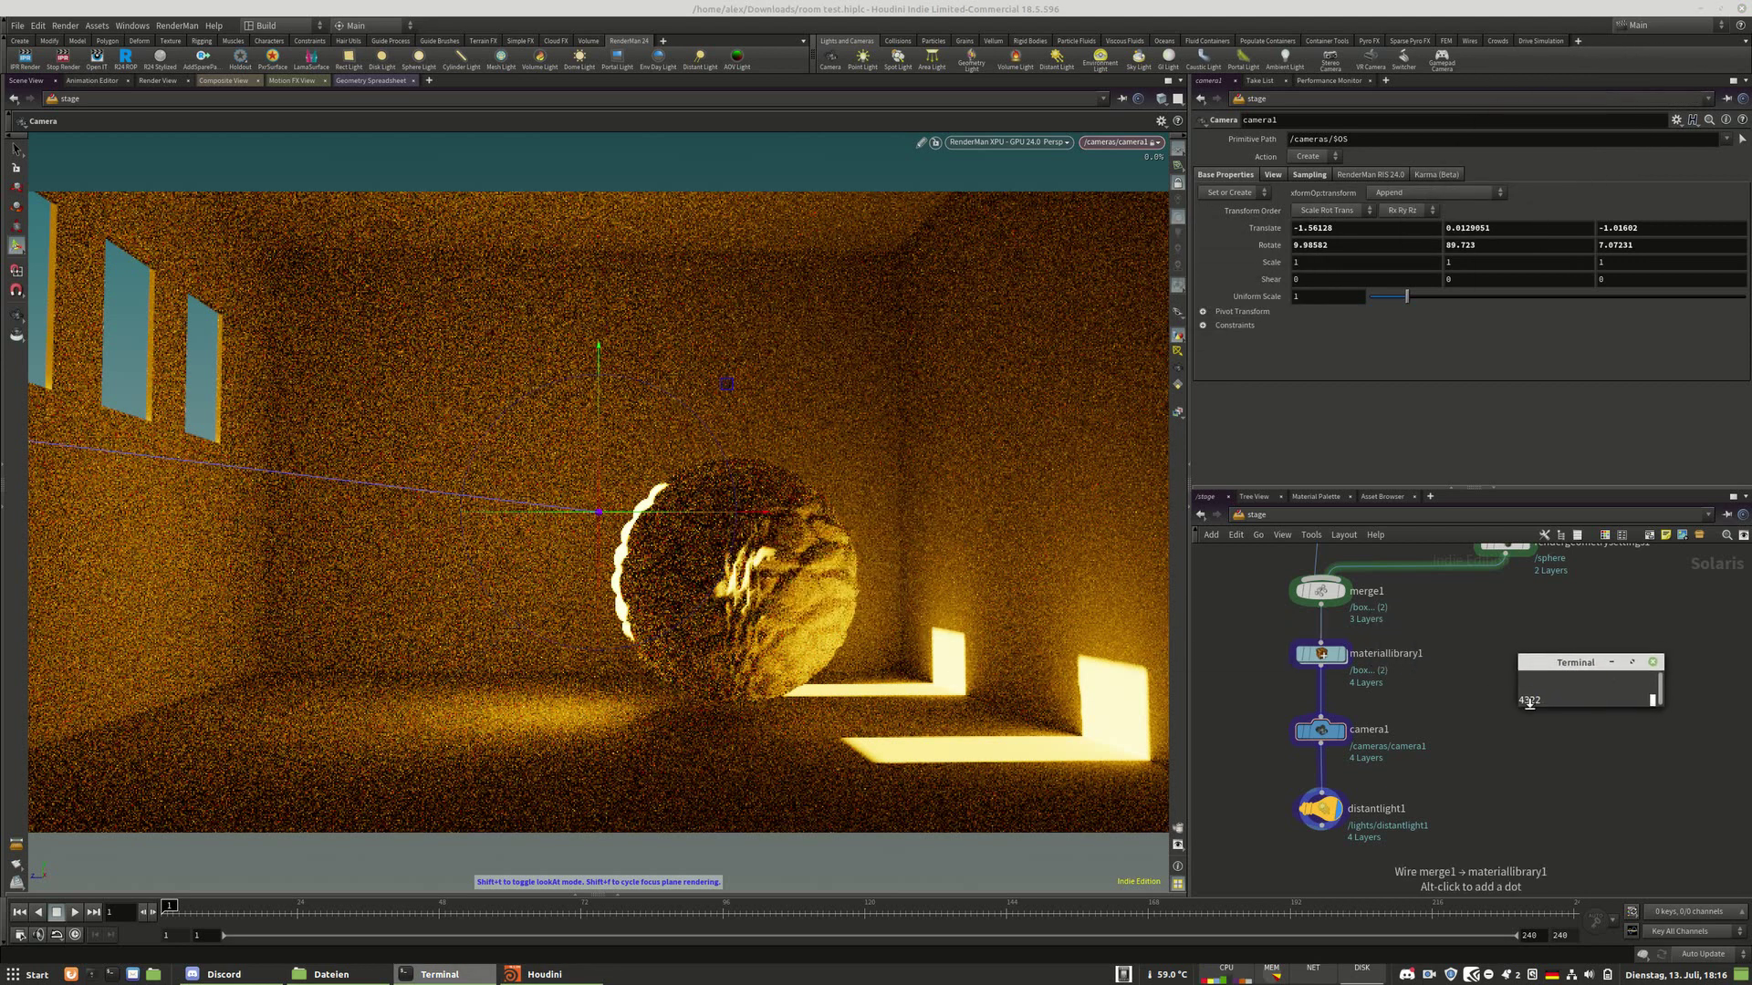
{"action": "left_click", "coordinate": [1519, 701]}
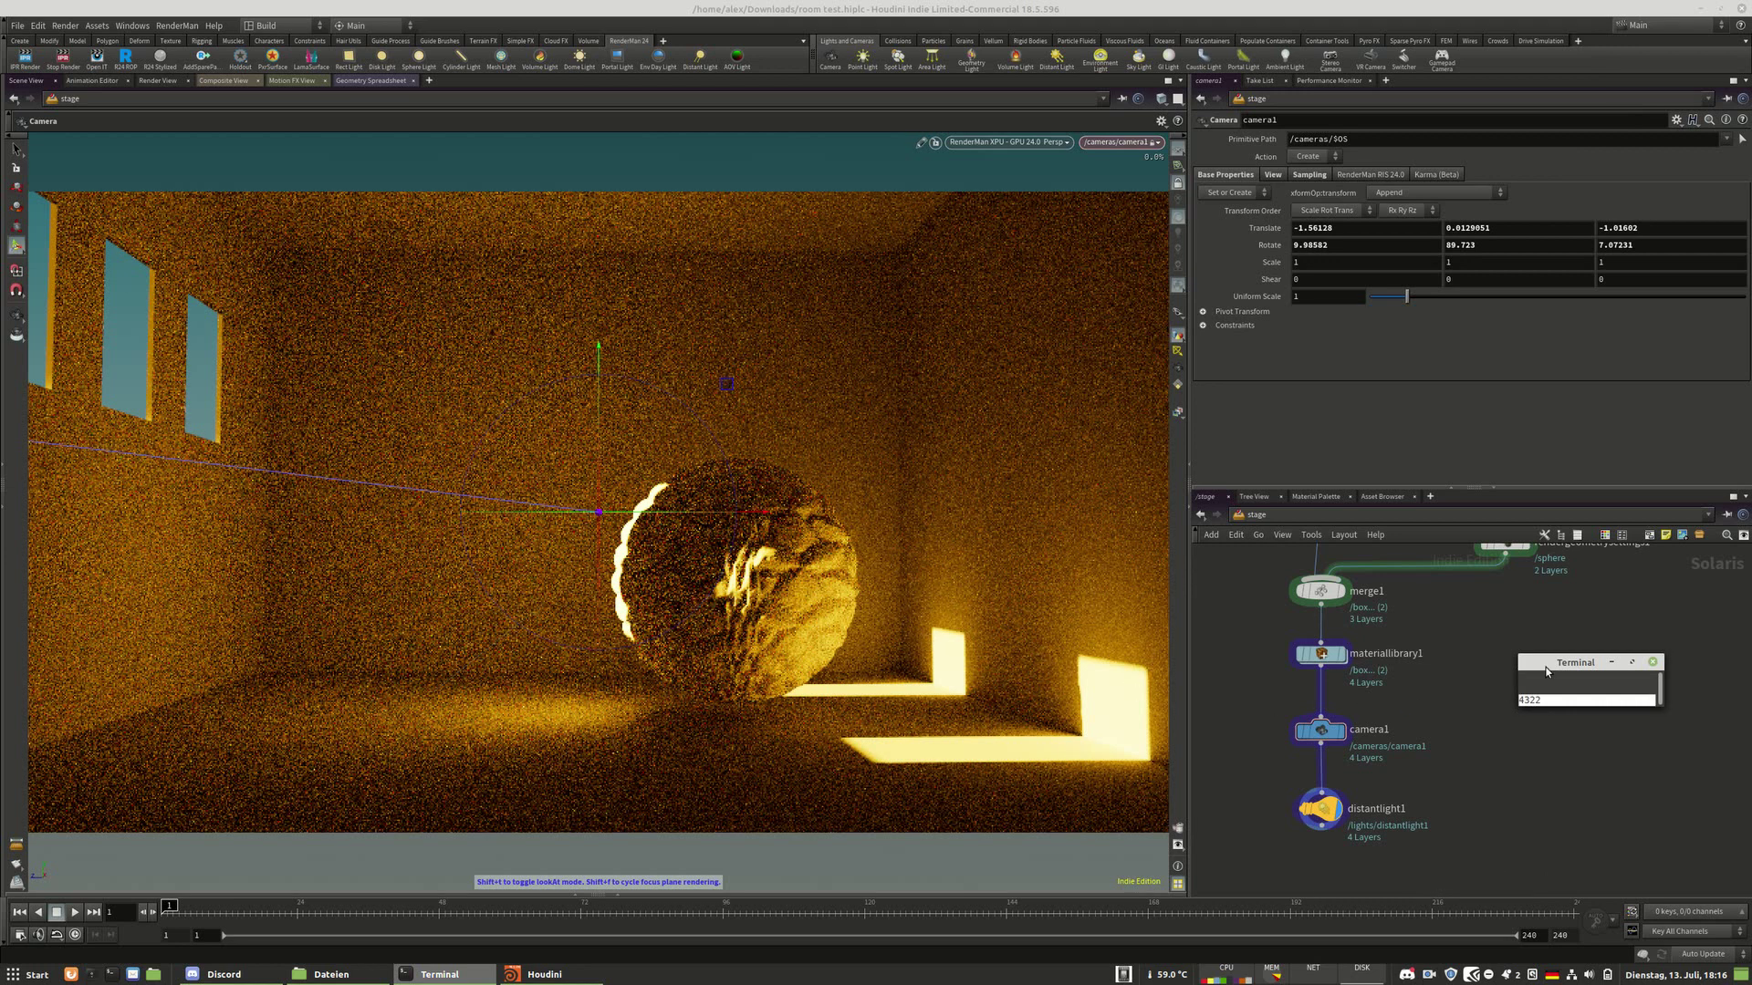
{"action": "left_click_drag", "start_coordinate": [1543, 667], "coordinate": [1600, 842]}
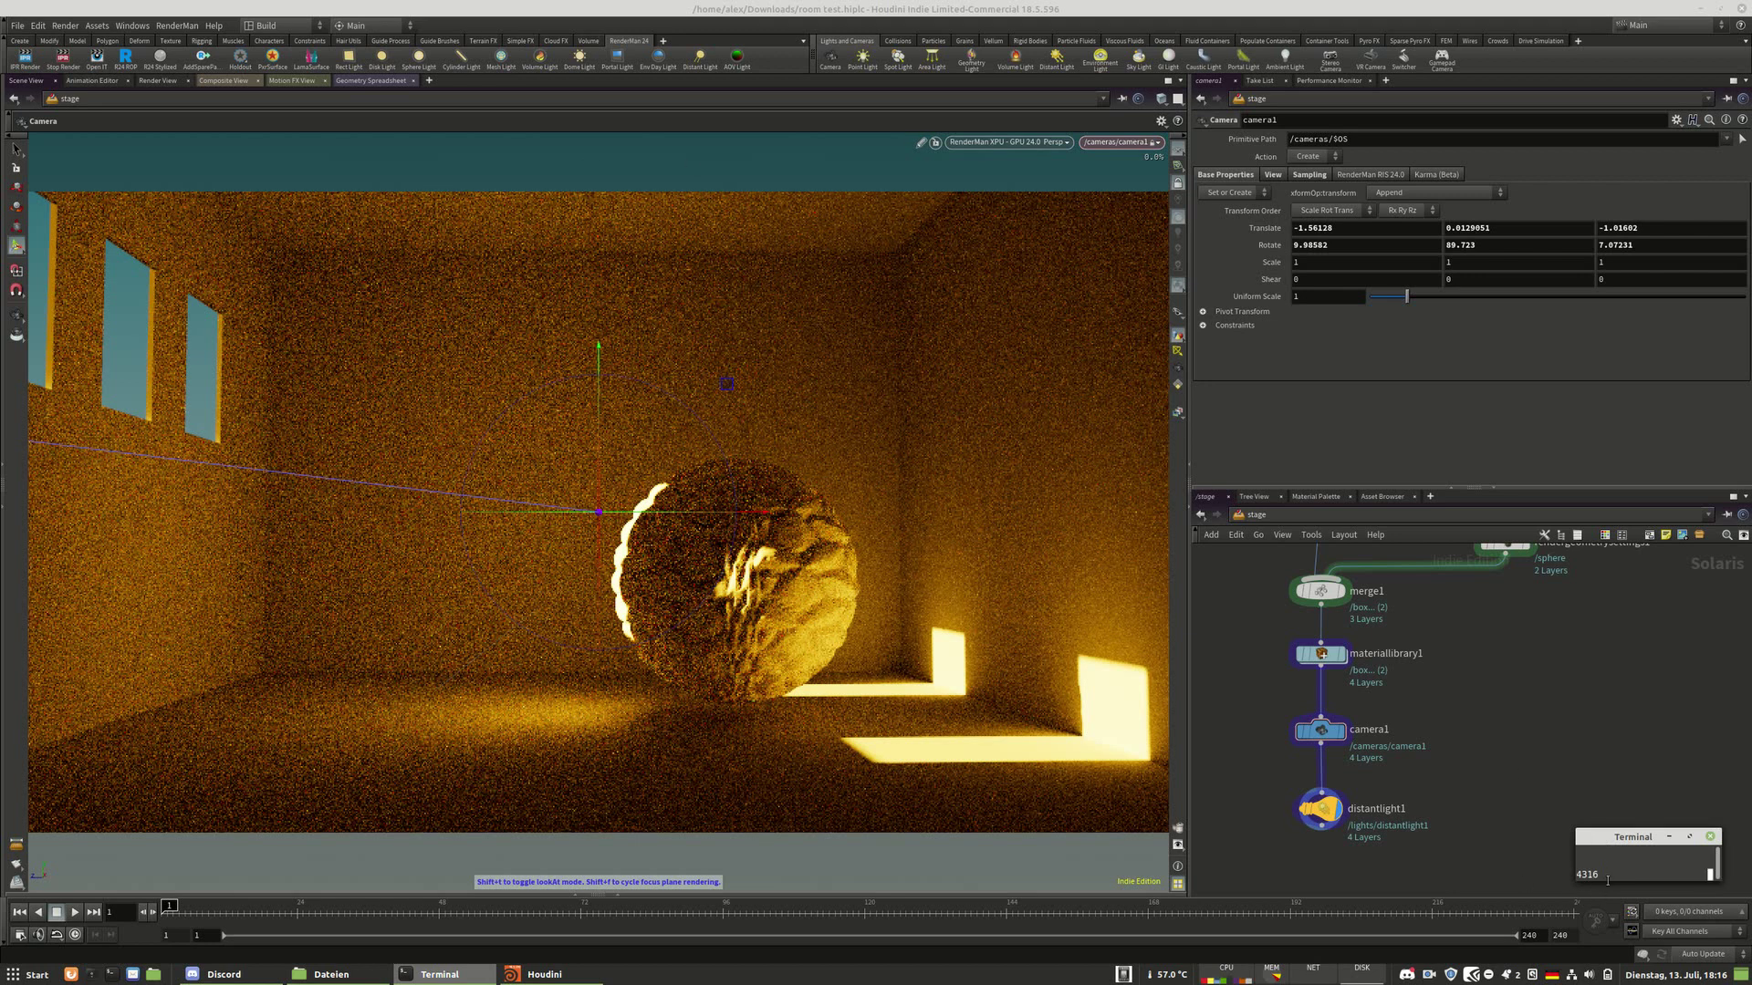
{"action": "left_click_drag", "start_coordinate": [1704, 874], "coordinate": [1579, 871]}
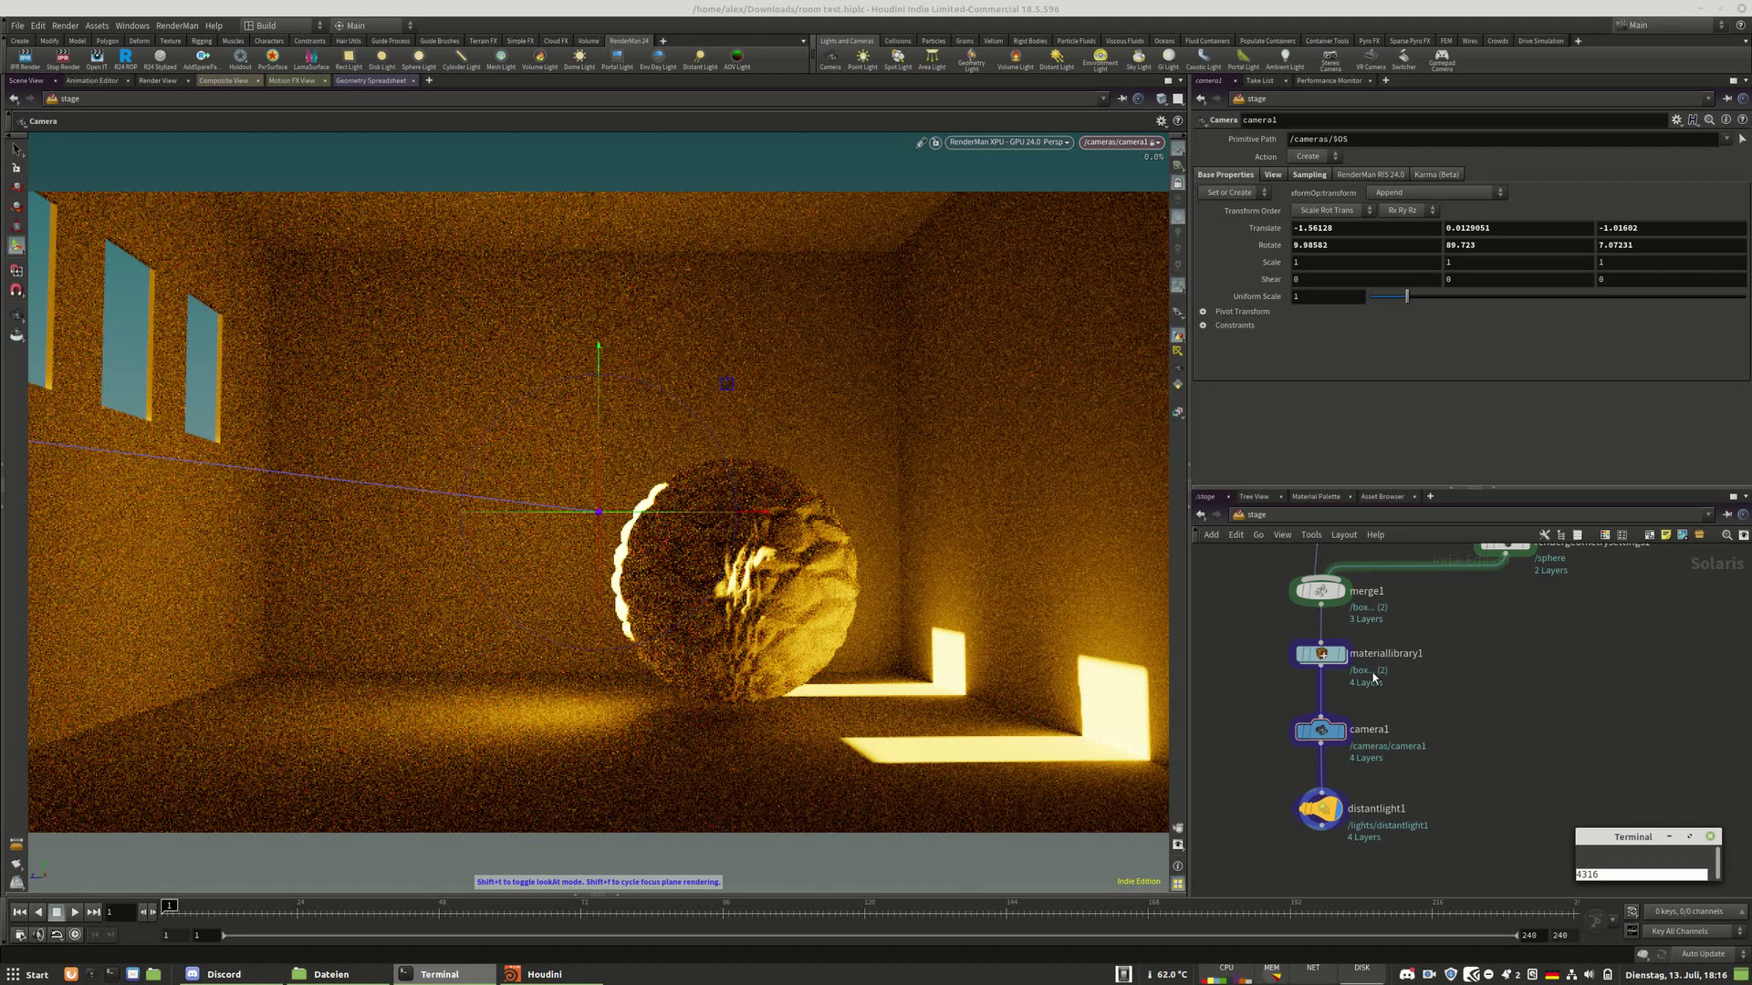
{"action": "left_click", "coordinate": [1608, 708]}
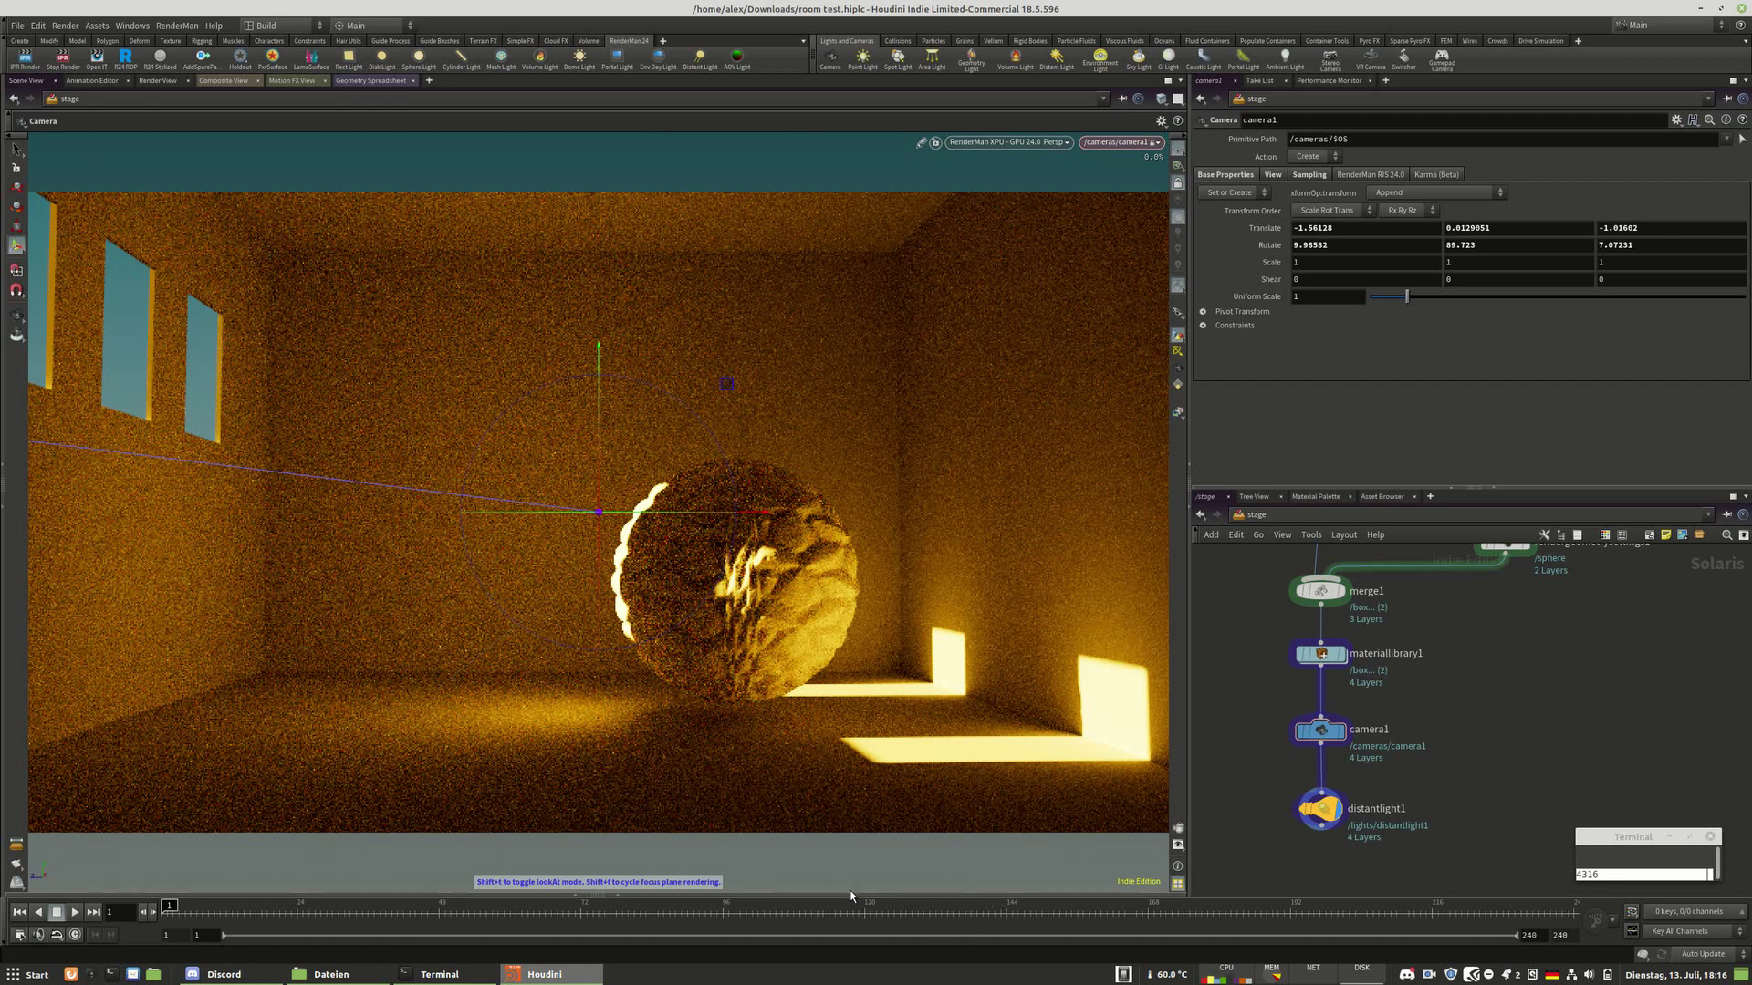
{"action": "left_click", "coordinate": [15, 868]}
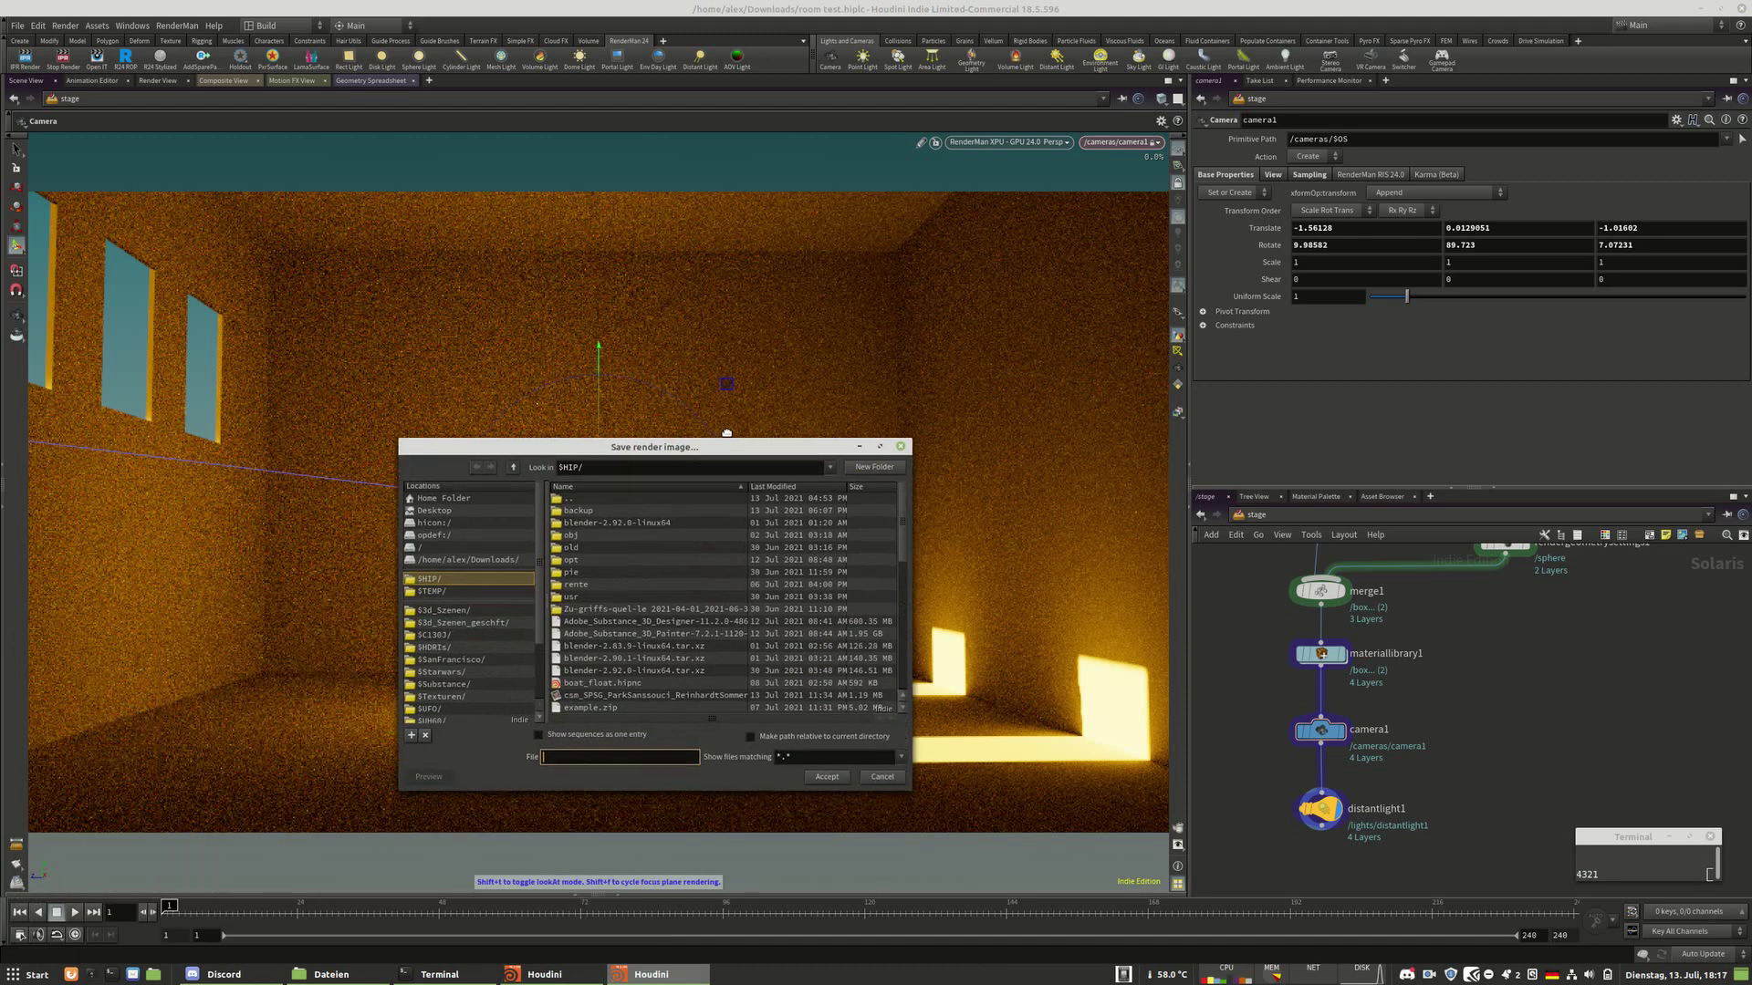
{"action": "left_click", "coordinate": [899, 752]}
{"action": "left_click", "coordinate": [896, 736]}
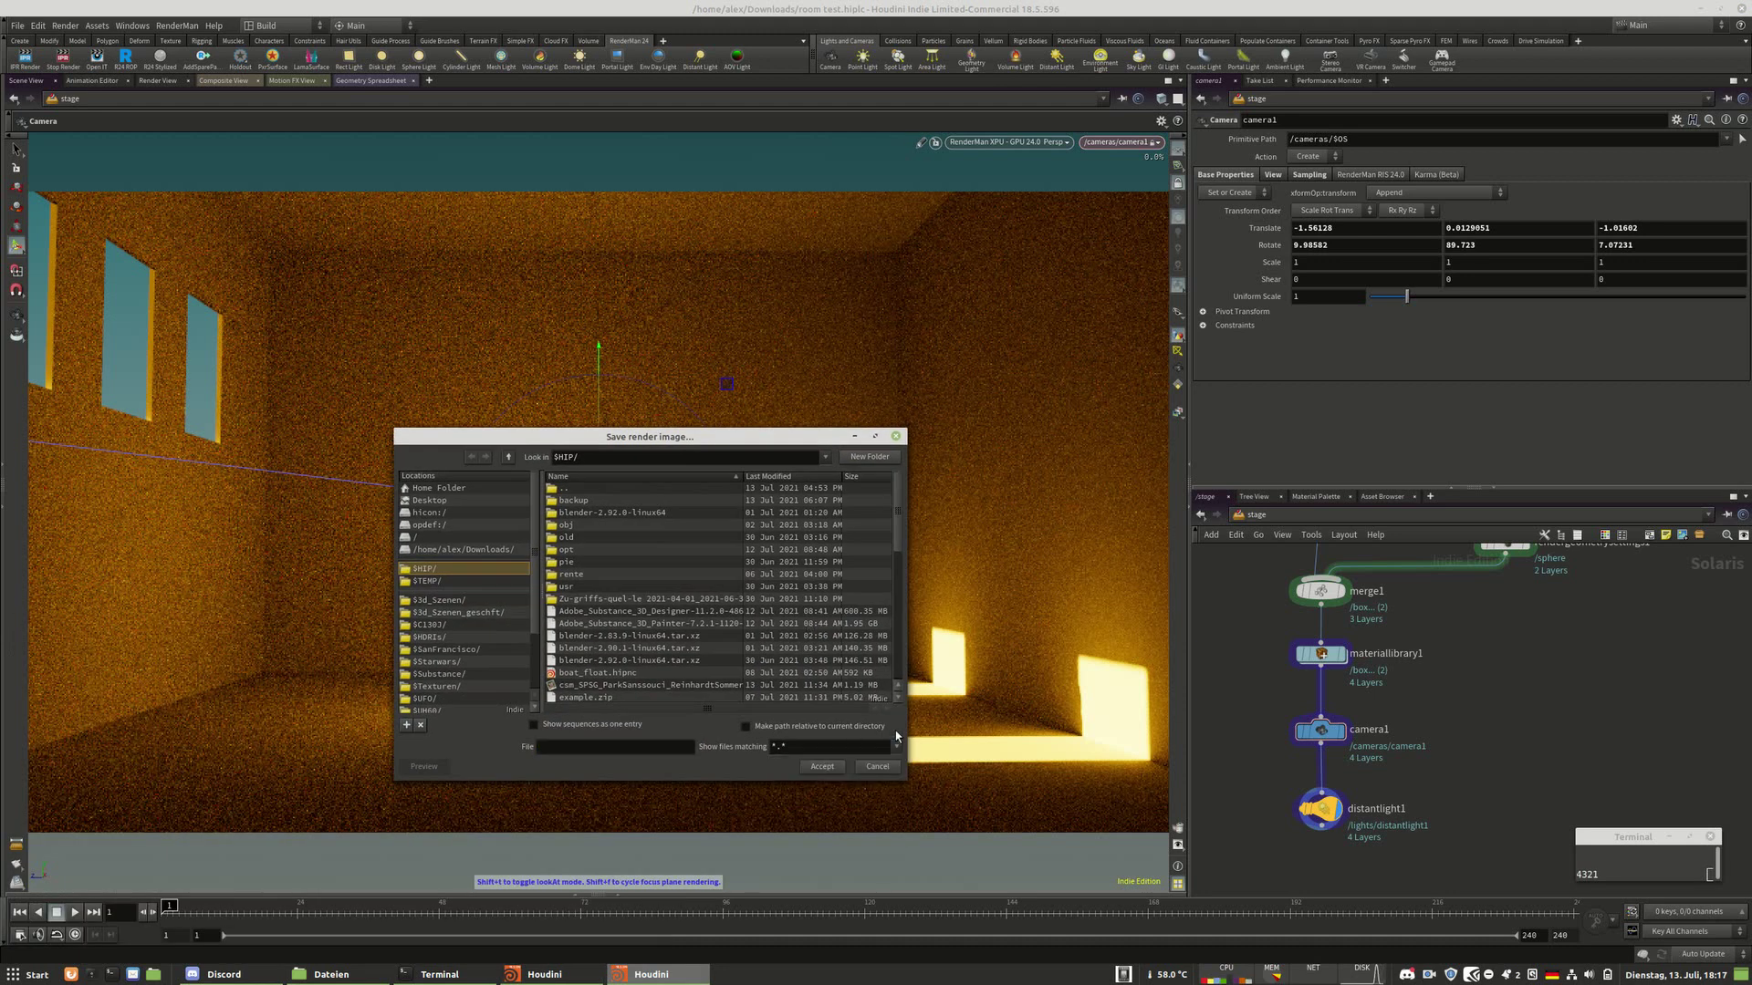
{"action": "left_click", "coordinate": [876, 766]}
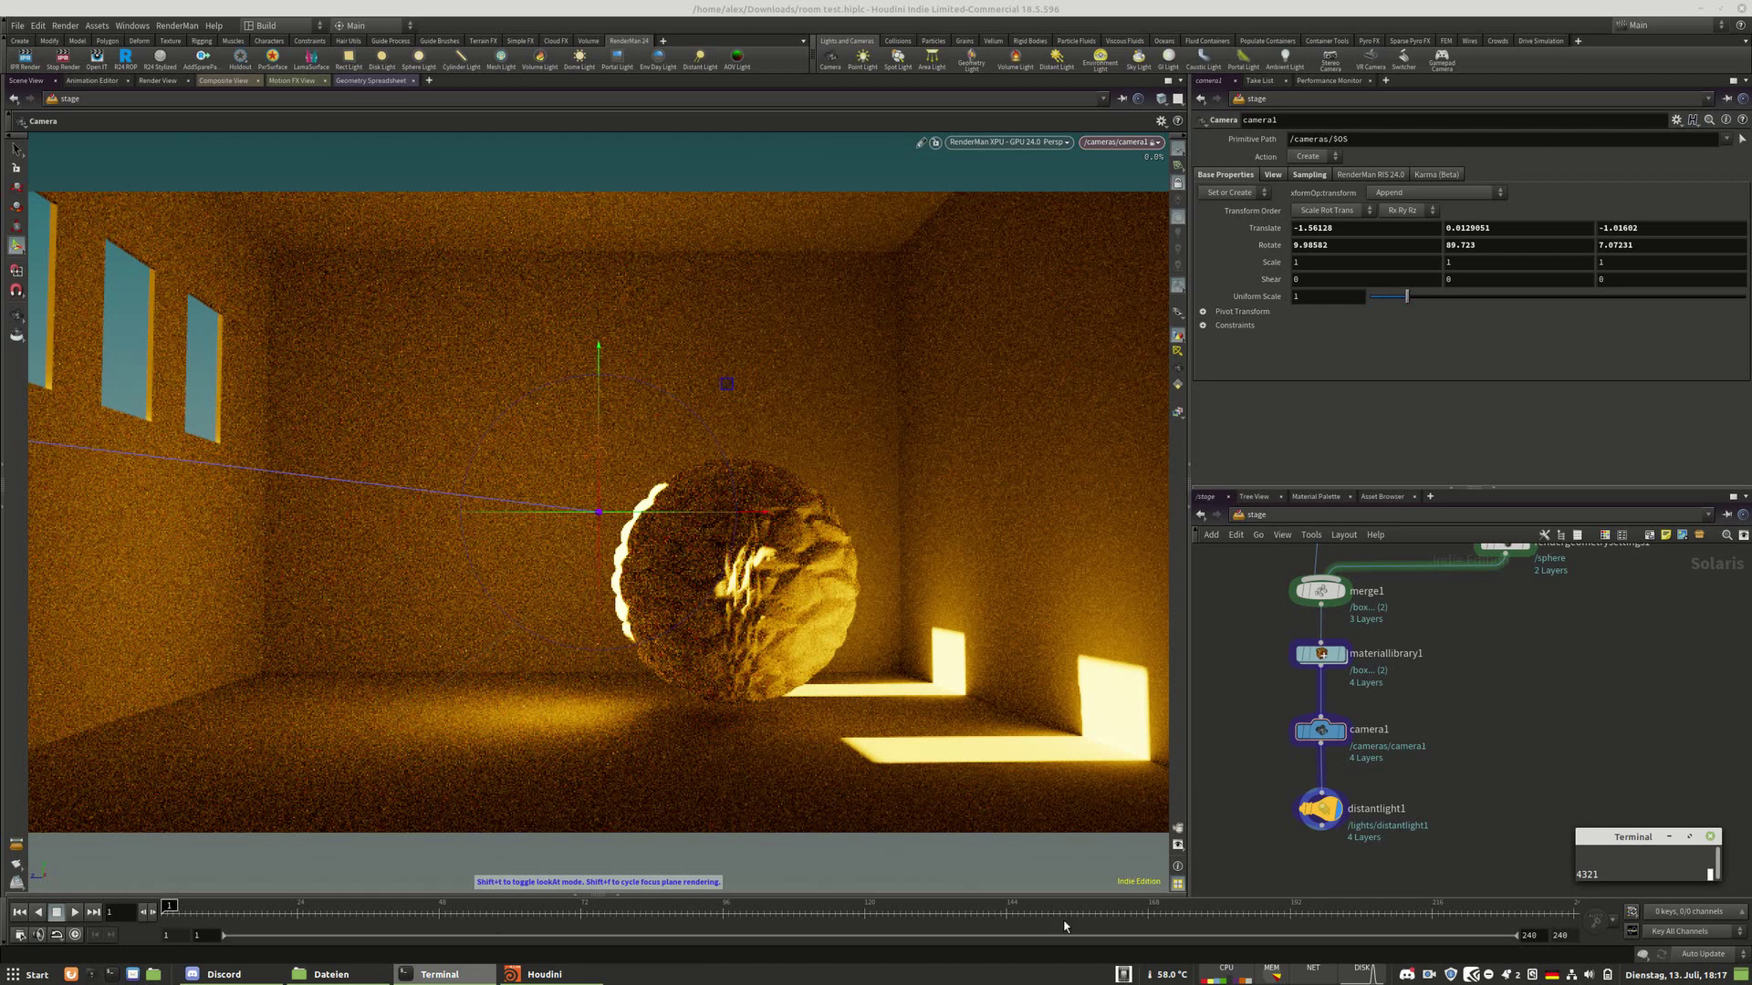
Show the render snapshot strip below the viewport and select the camera1 node
{"action": "left_click", "coordinate": [1181, 830]}
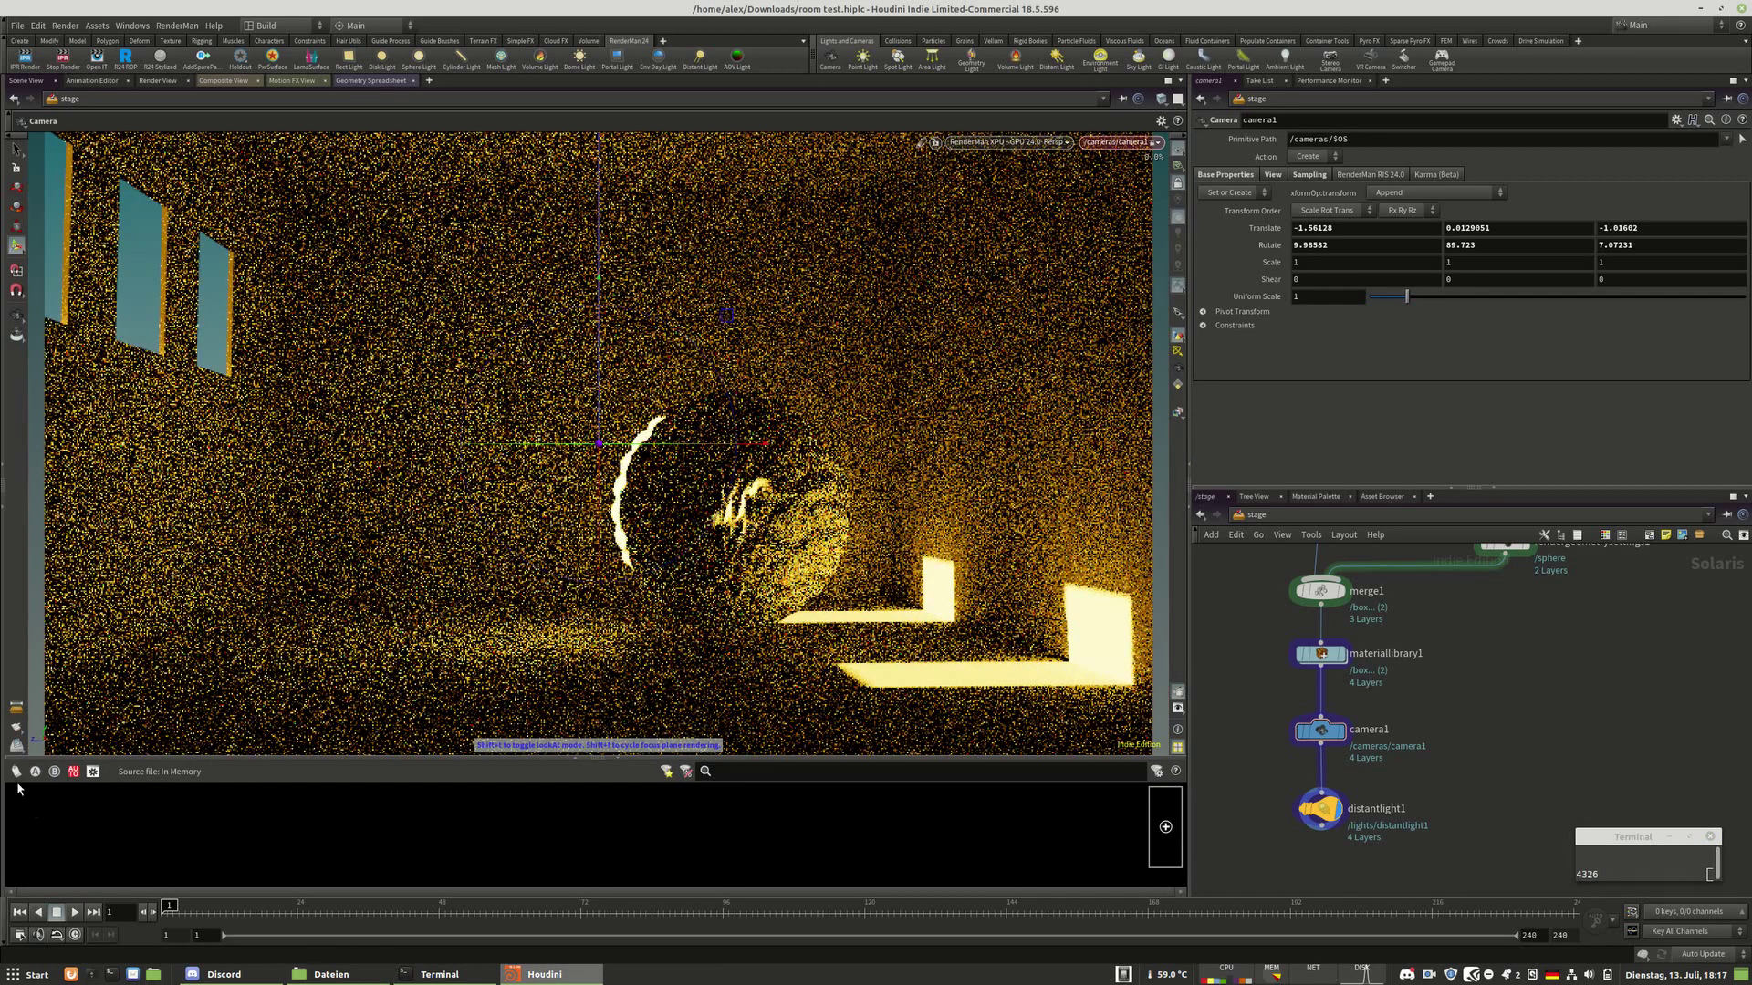
{"action": "left_click", "coordinate": [1330, 731]}
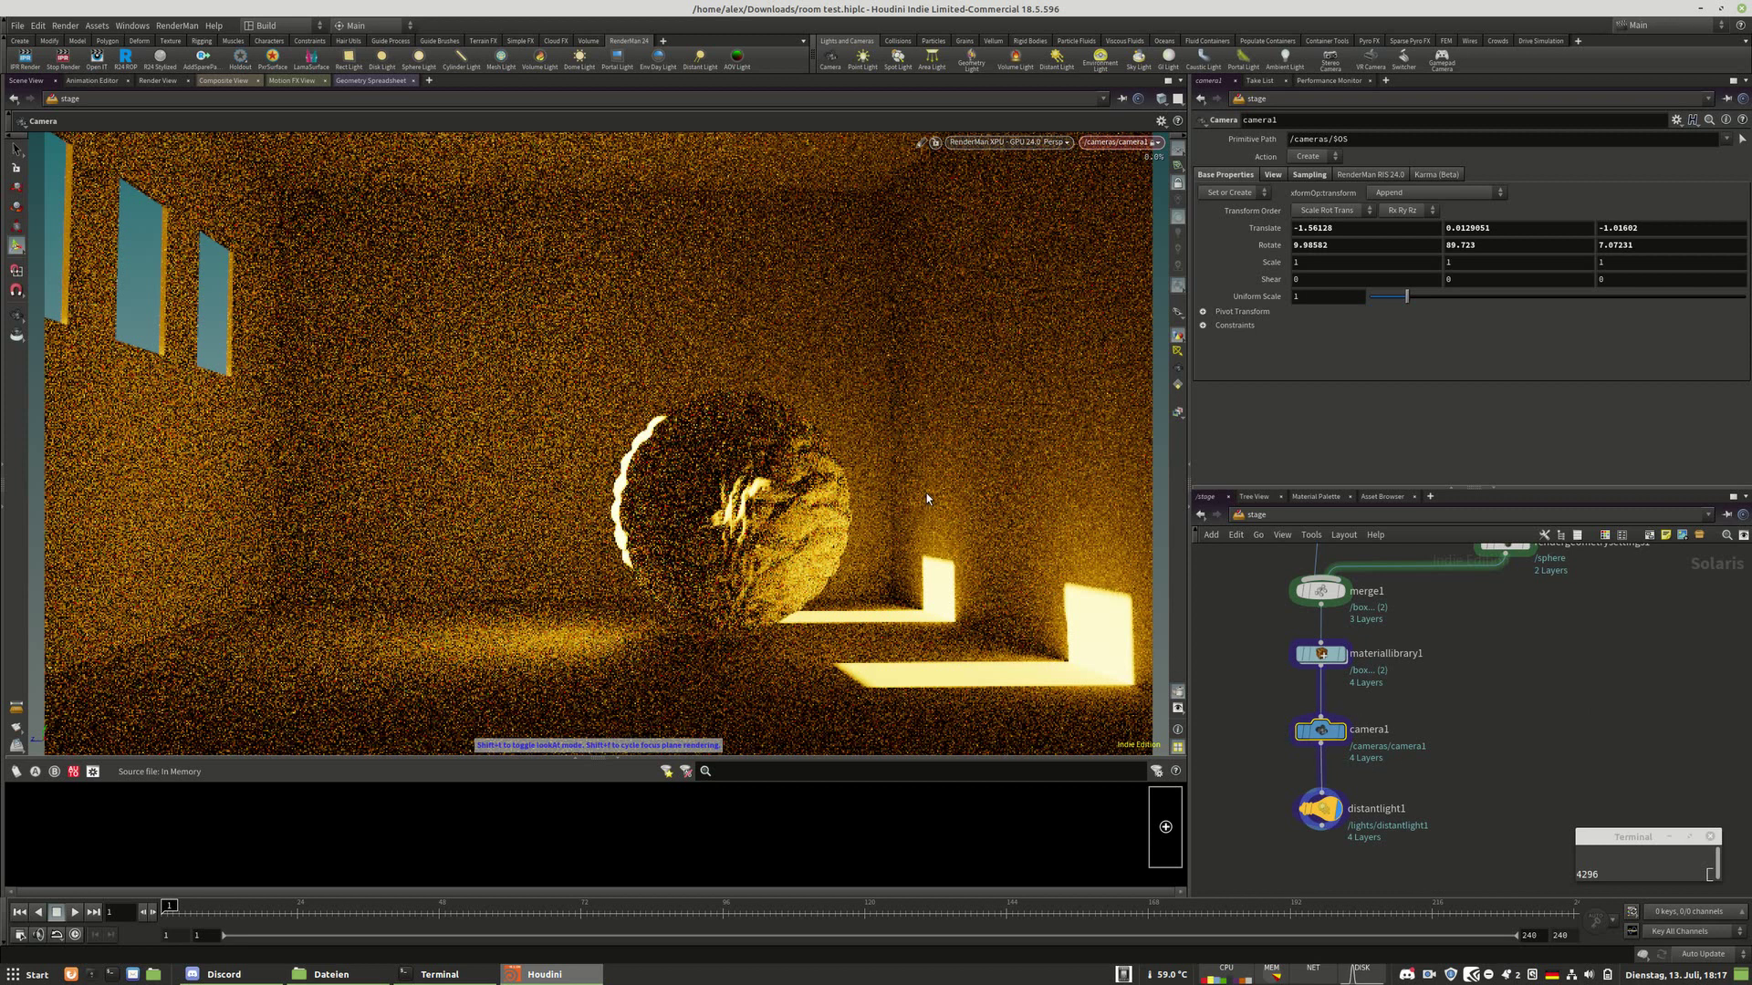